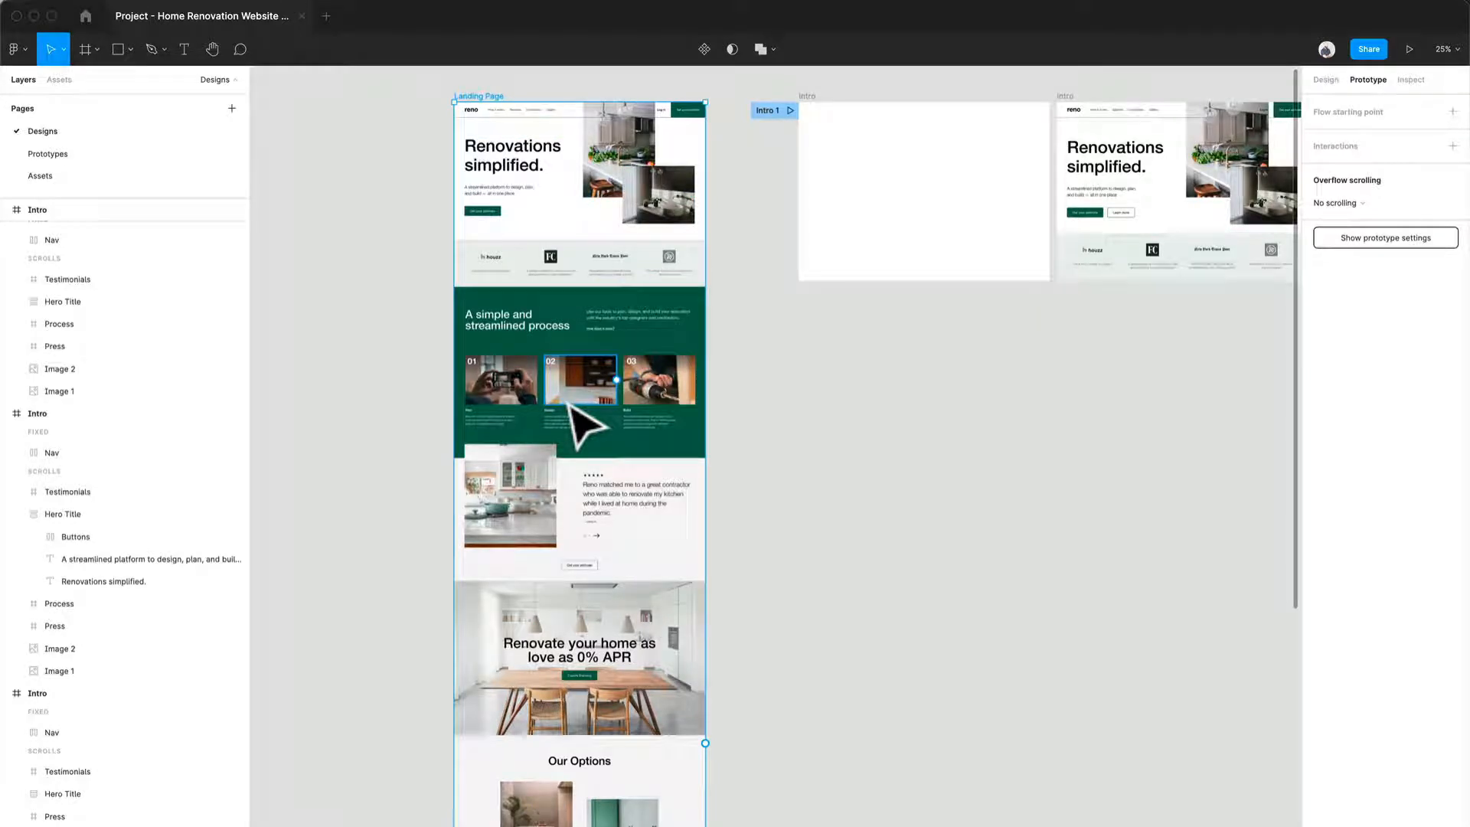
Step: Look over the landing page sections and the neighbouring Intro frames
scroll(573, 408, up, 5)
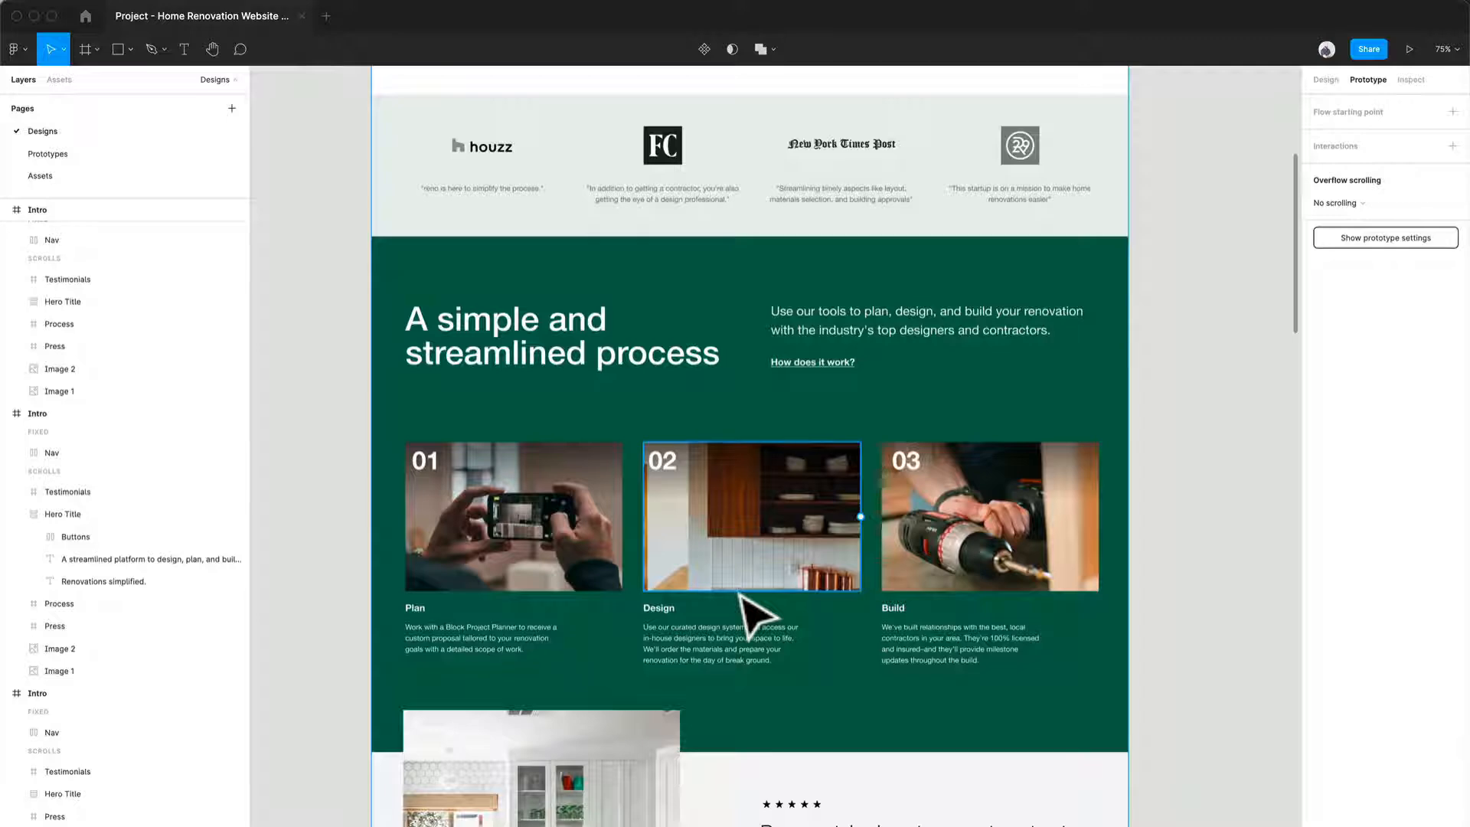
scroll(740, 593, up, 5)
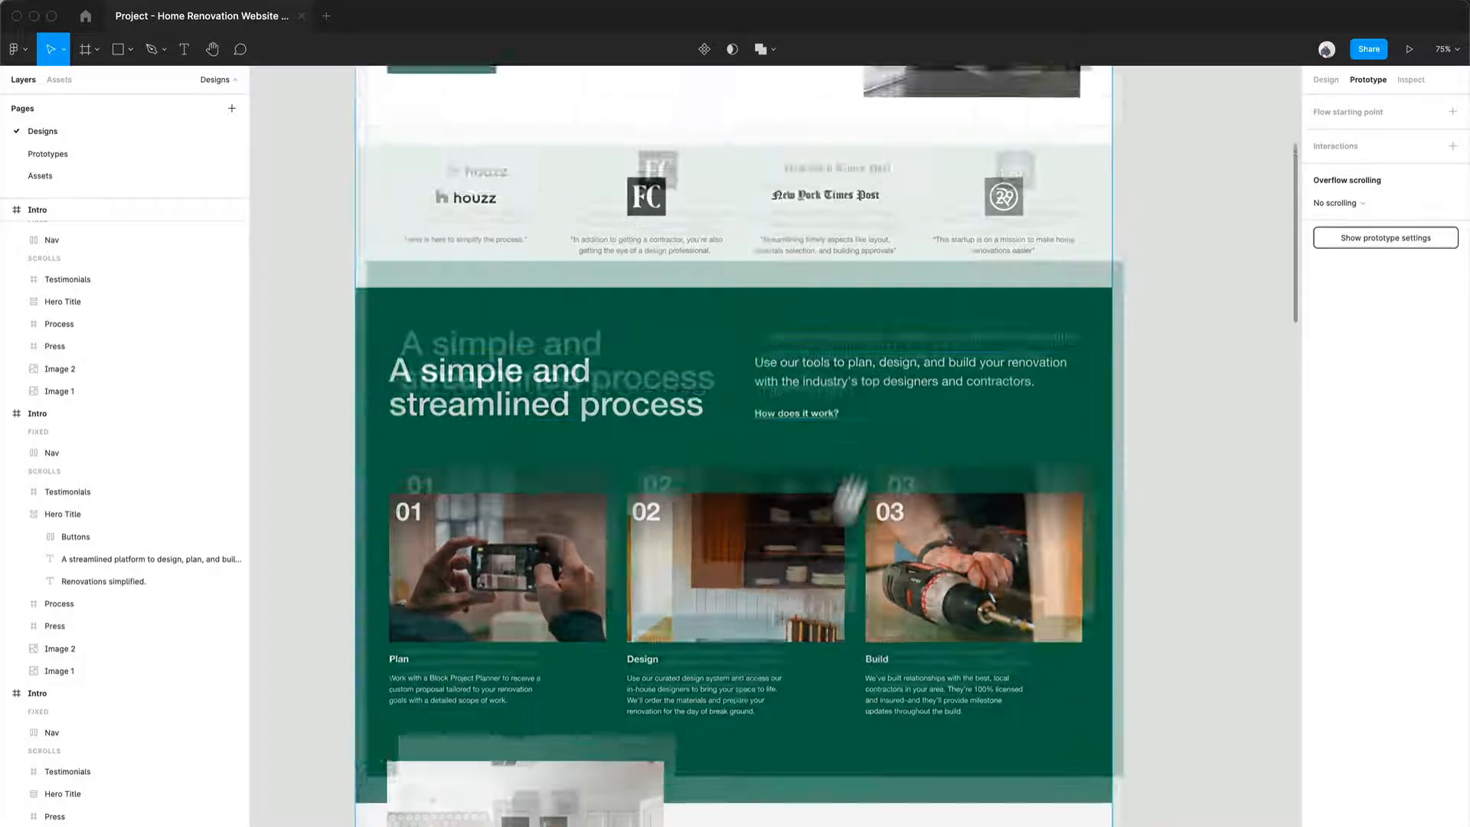
ctrl+scroll(674, 685, down, 3)
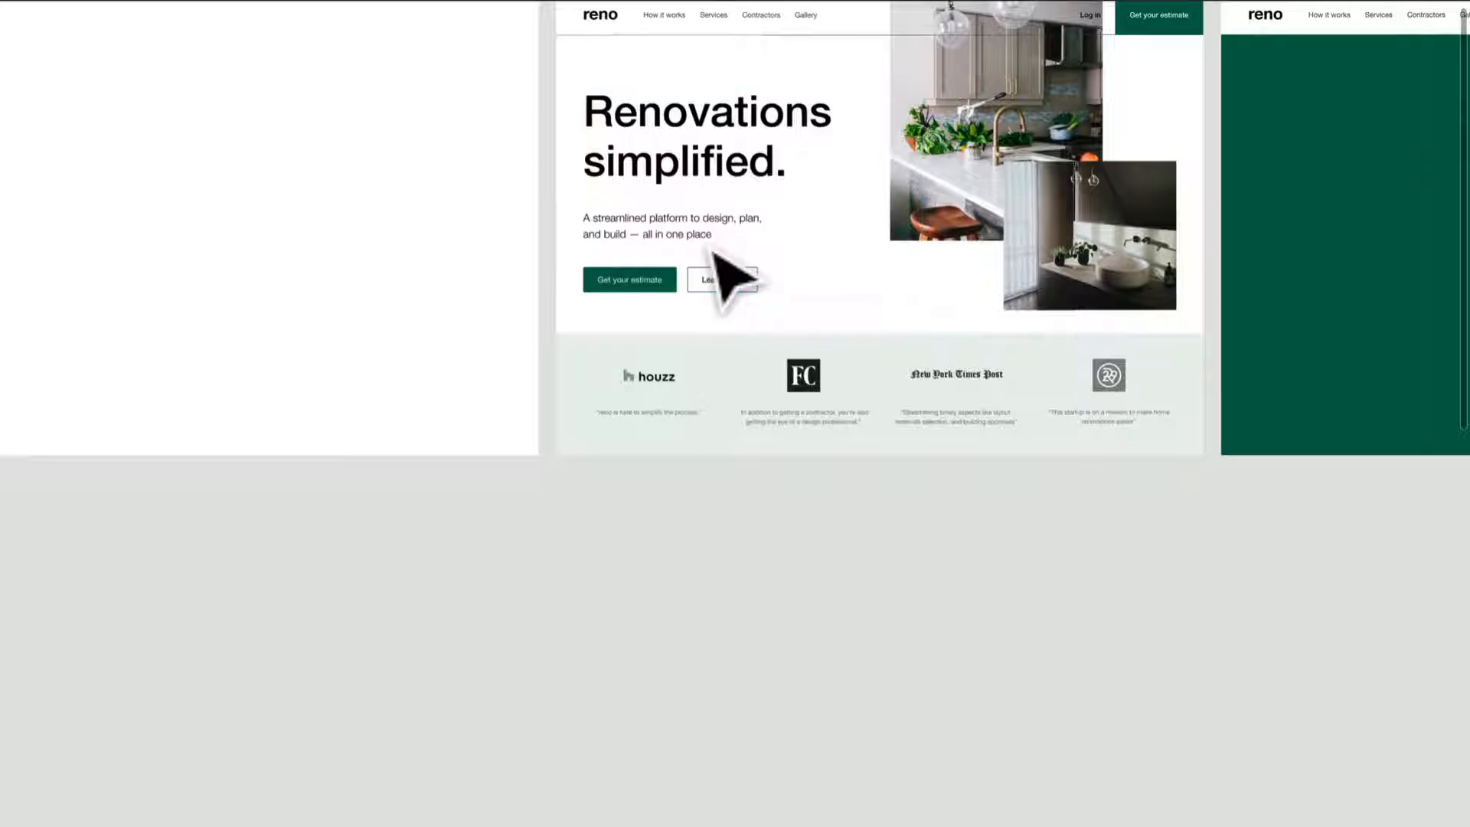
drag(406, 581, 789, 624)
scroll(746, 649, down, 3)
drag(846, 747, 680, 660)
scroll(656, 623, down, 2)
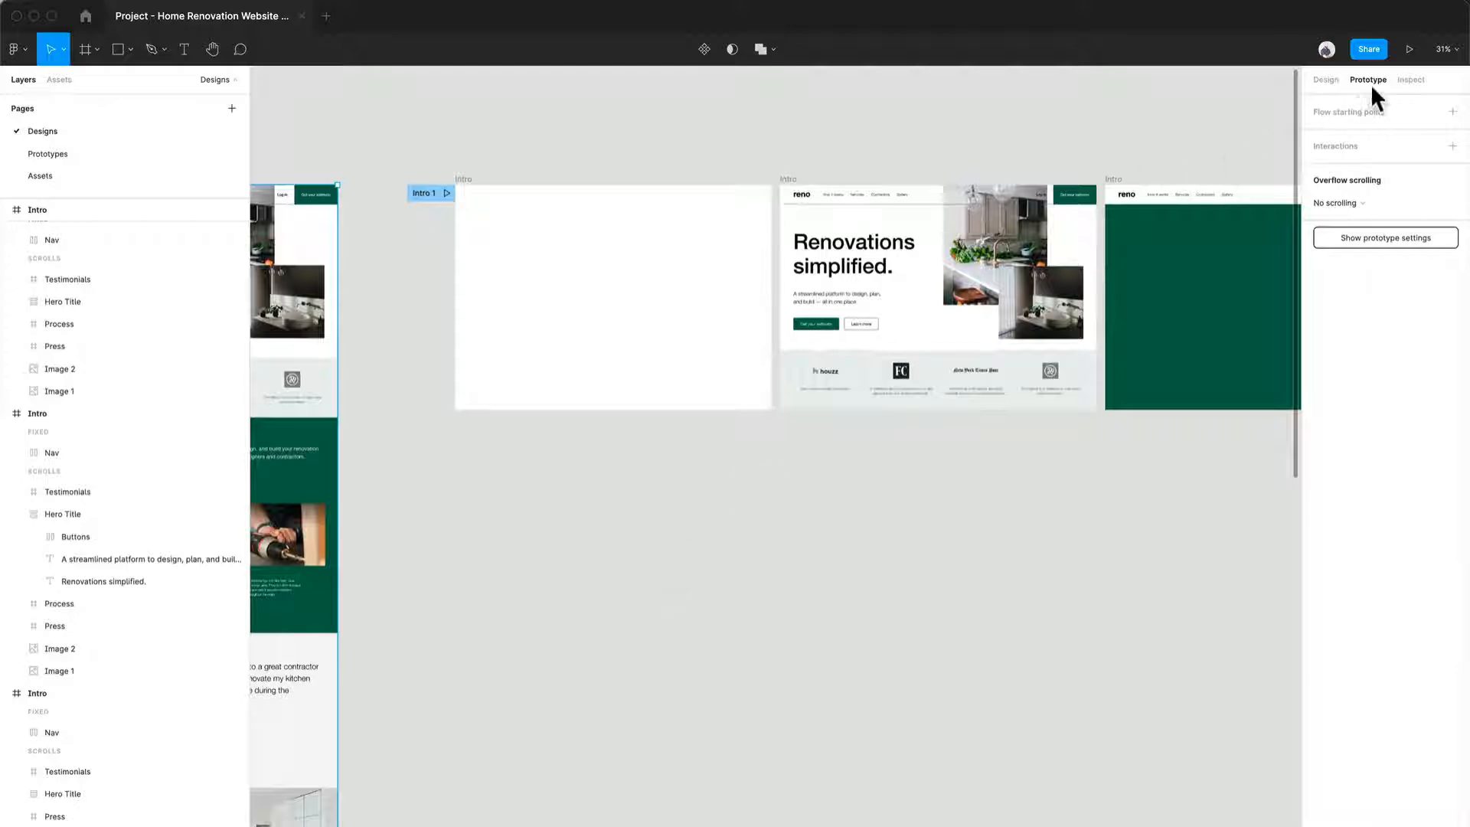
Step: Preview the prototype from the blank first Intro frame, replay its animation, and return to the design file
click(1409, 50)
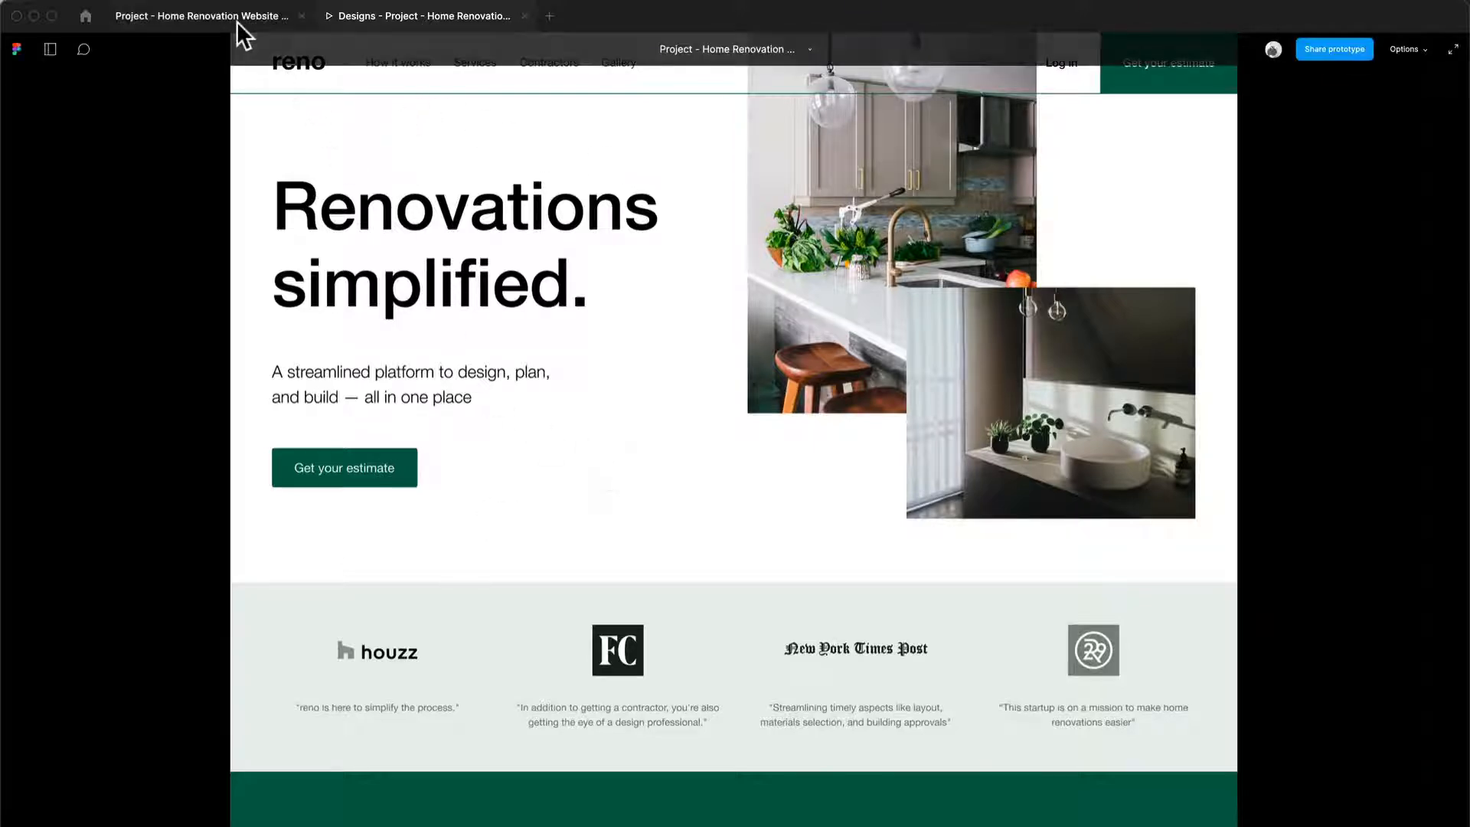
click(524, 17)
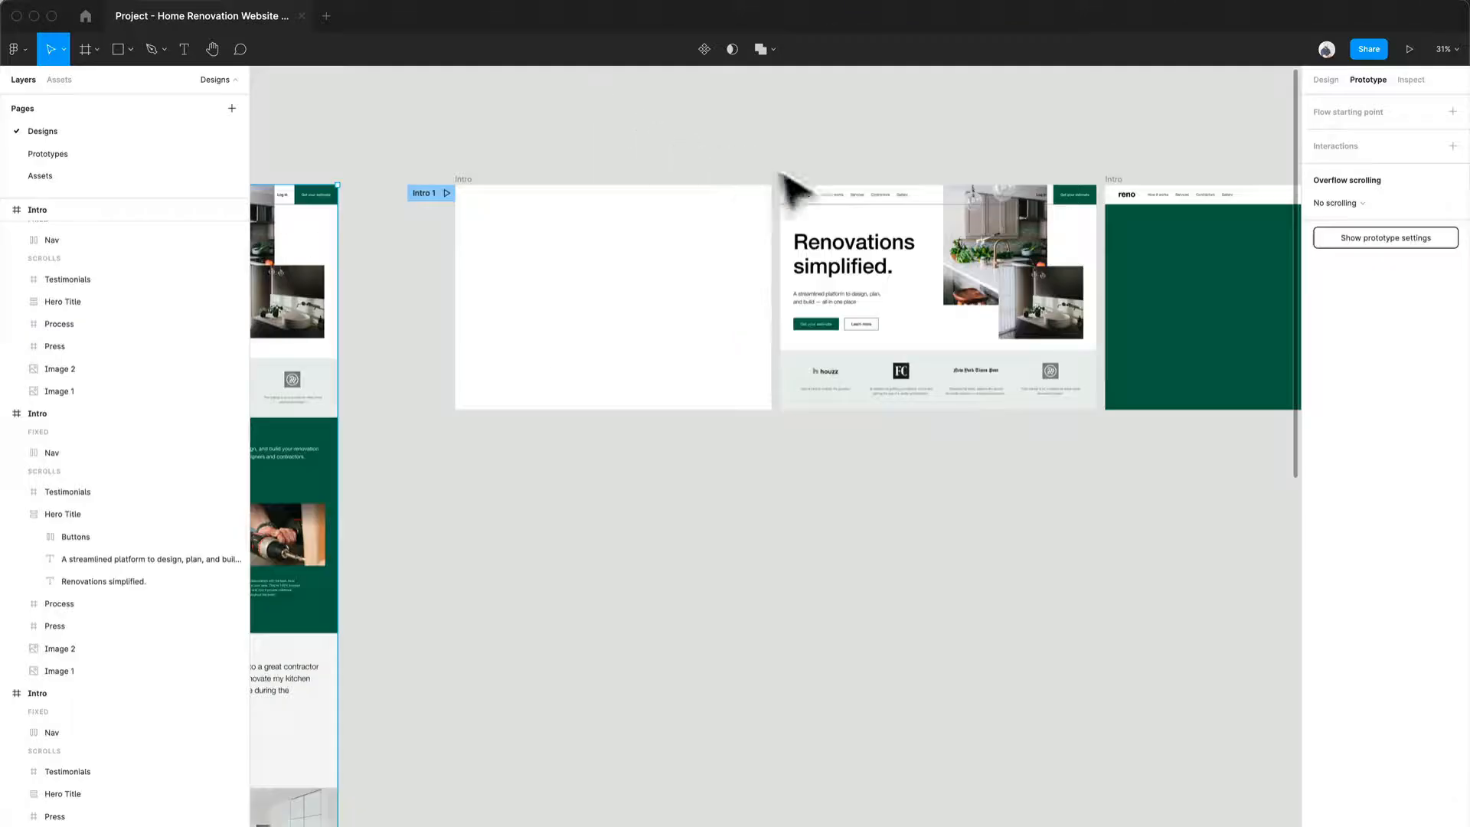
click(457, 193)
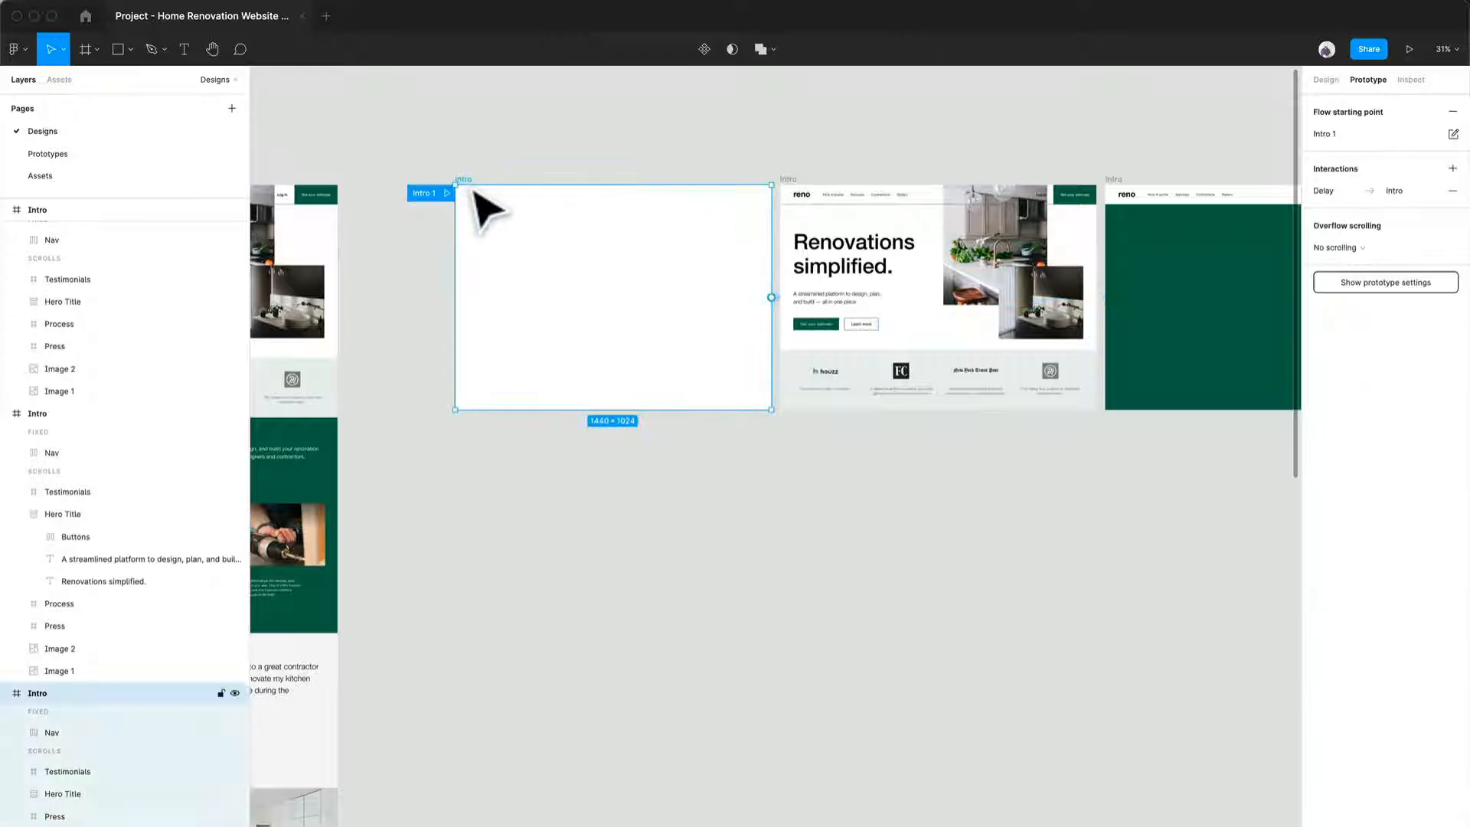
click(1409, 49)
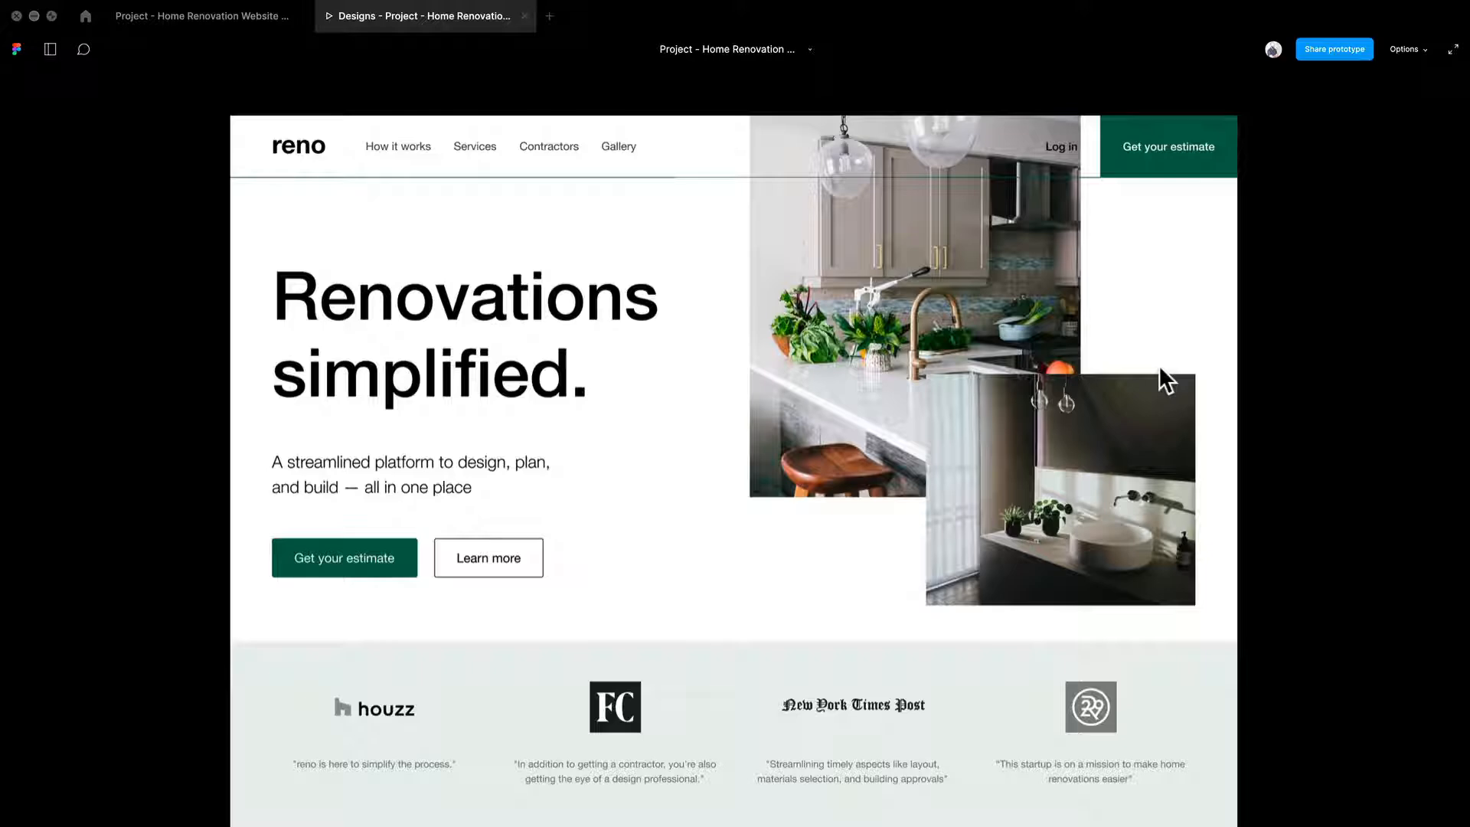
key(r)
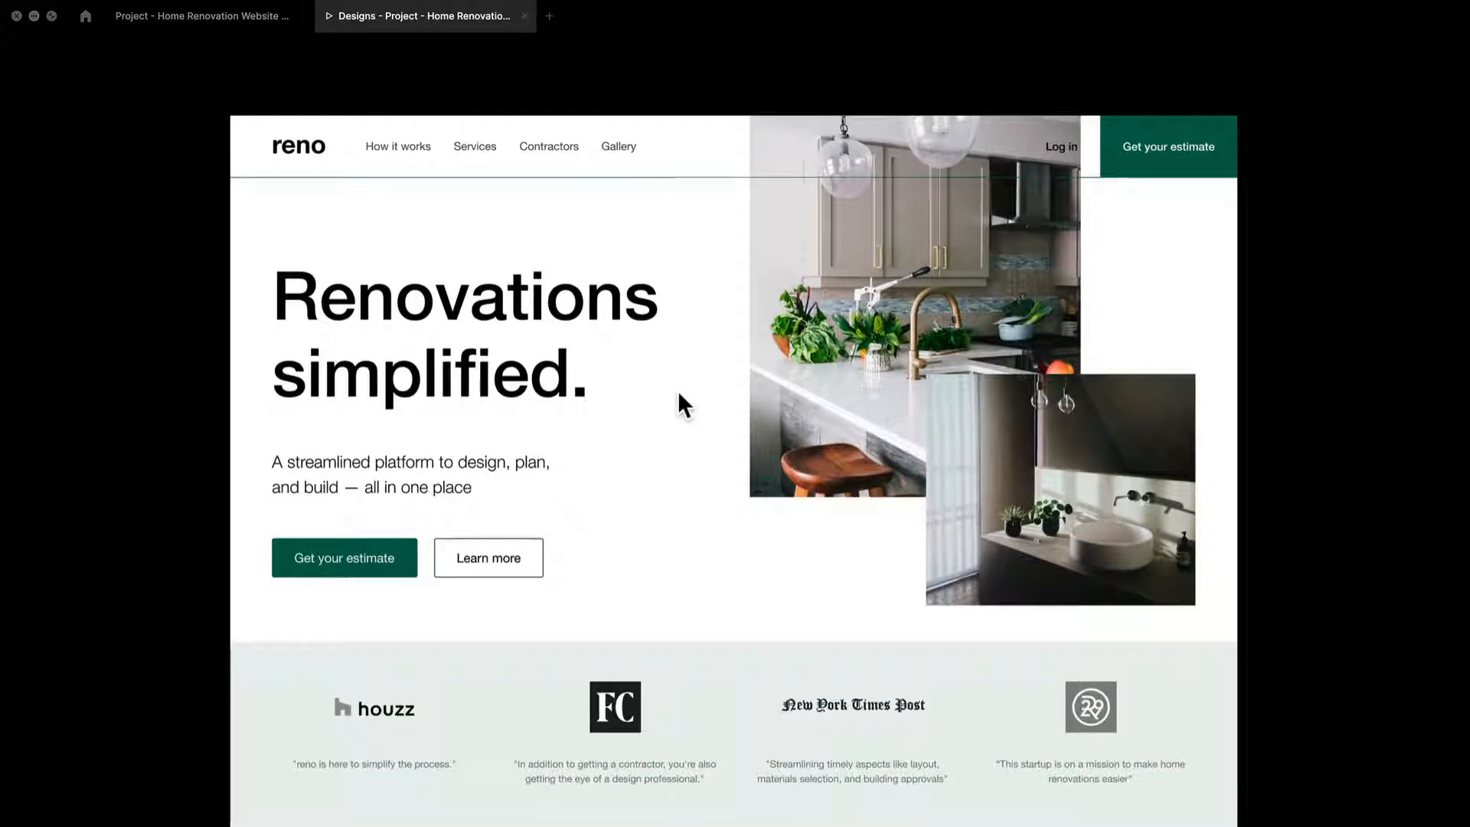
key(r)
click(203, 17)
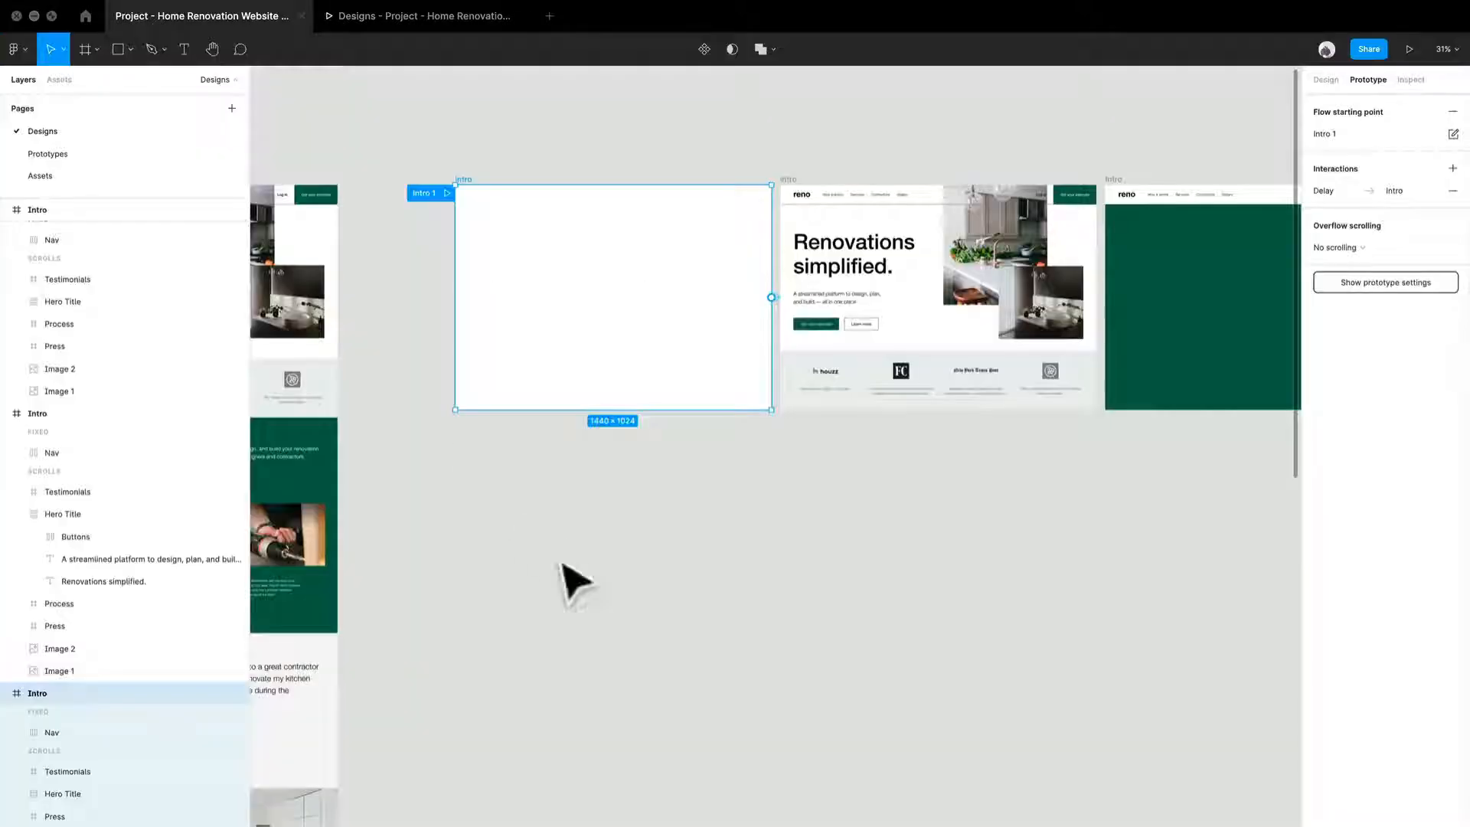
Step: Examine the full row of Intro frames and the prototype connections between them
scroll(559, 536, down, 3)
drag(682, 477, 498, 585)
scroll(462, 539, down, 3)
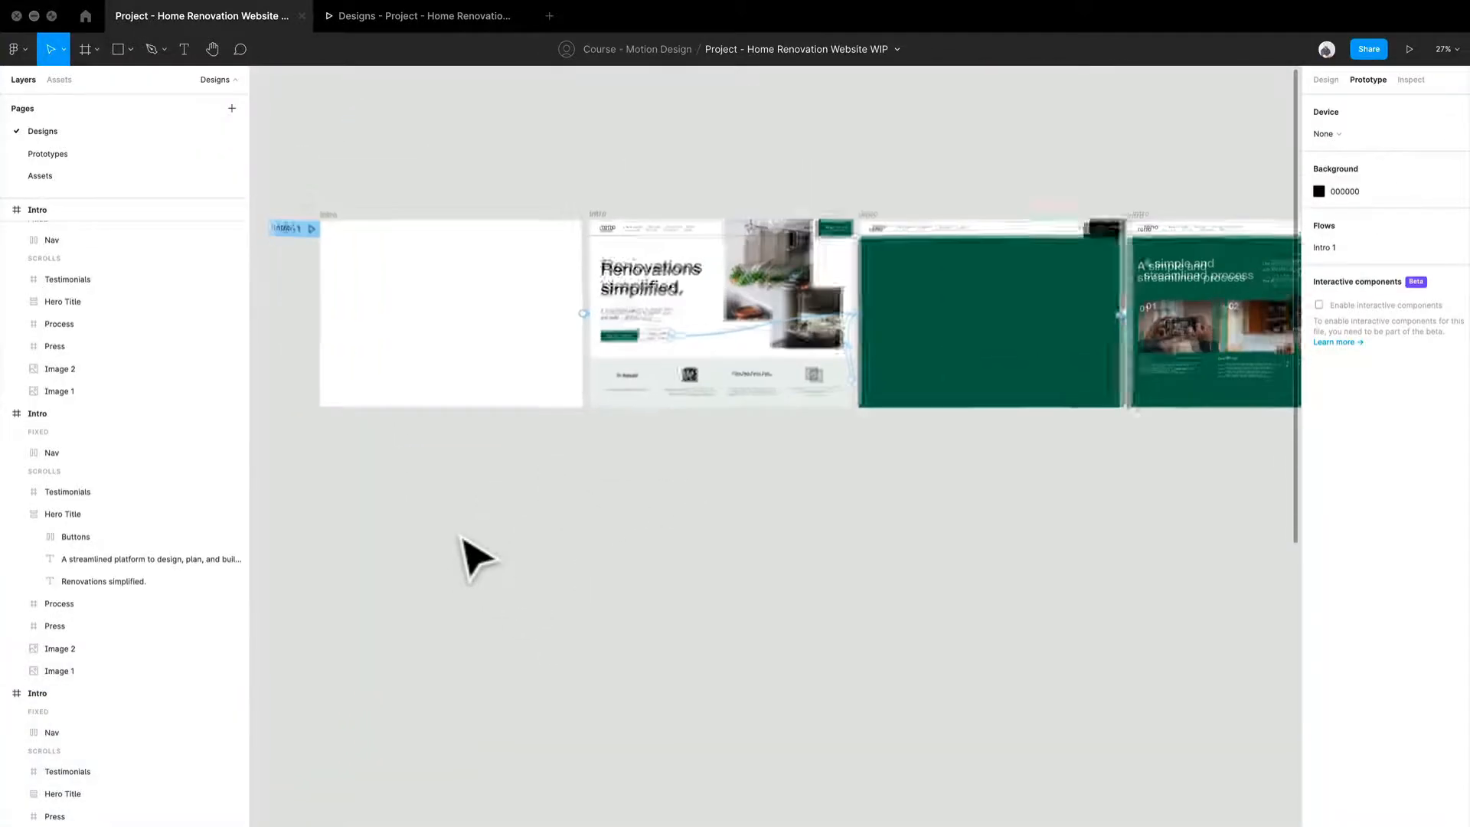
drag(933, 511, 590, 504)
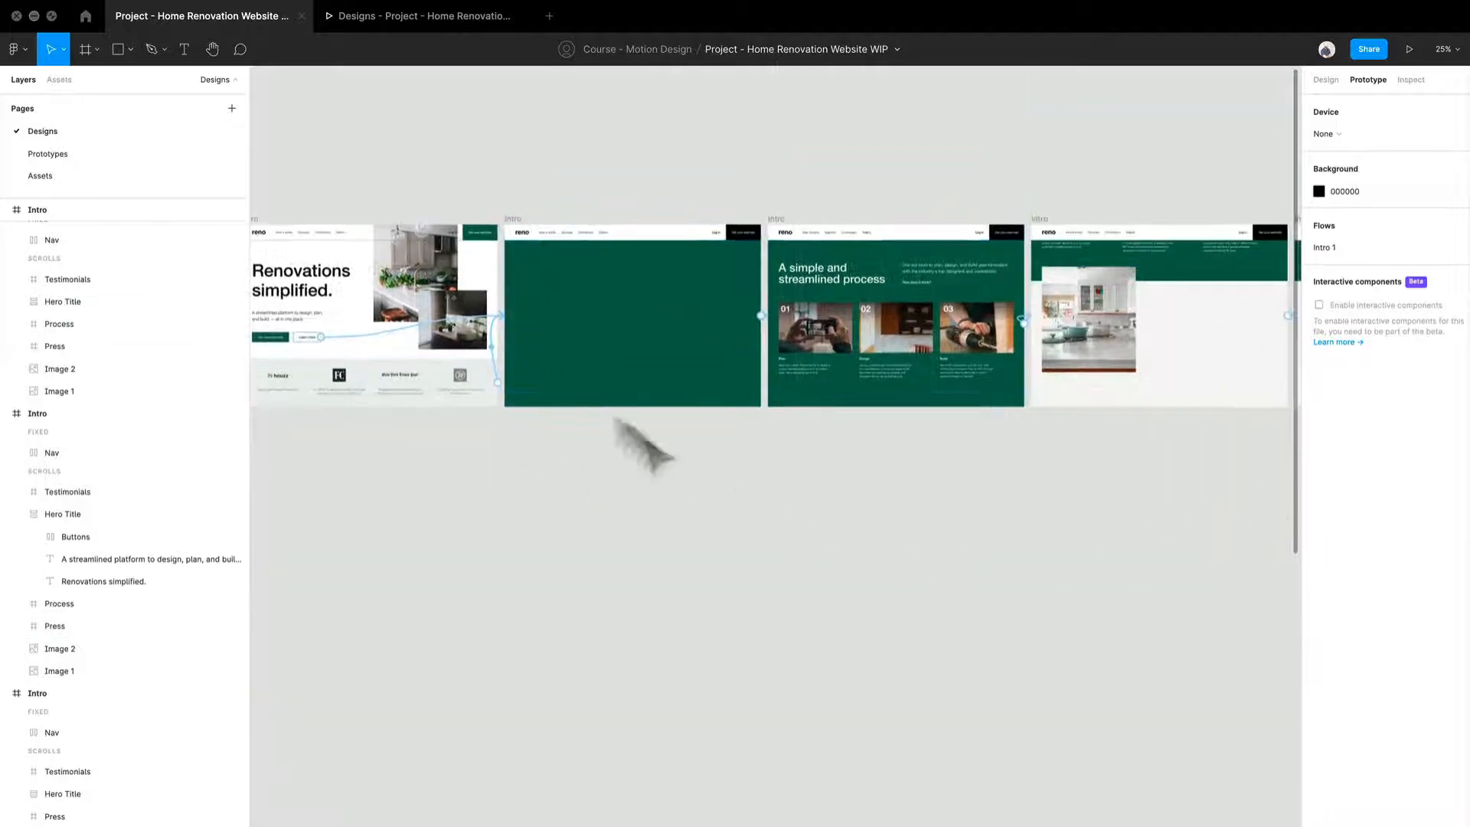
drag(1134, 528, 800, 547)
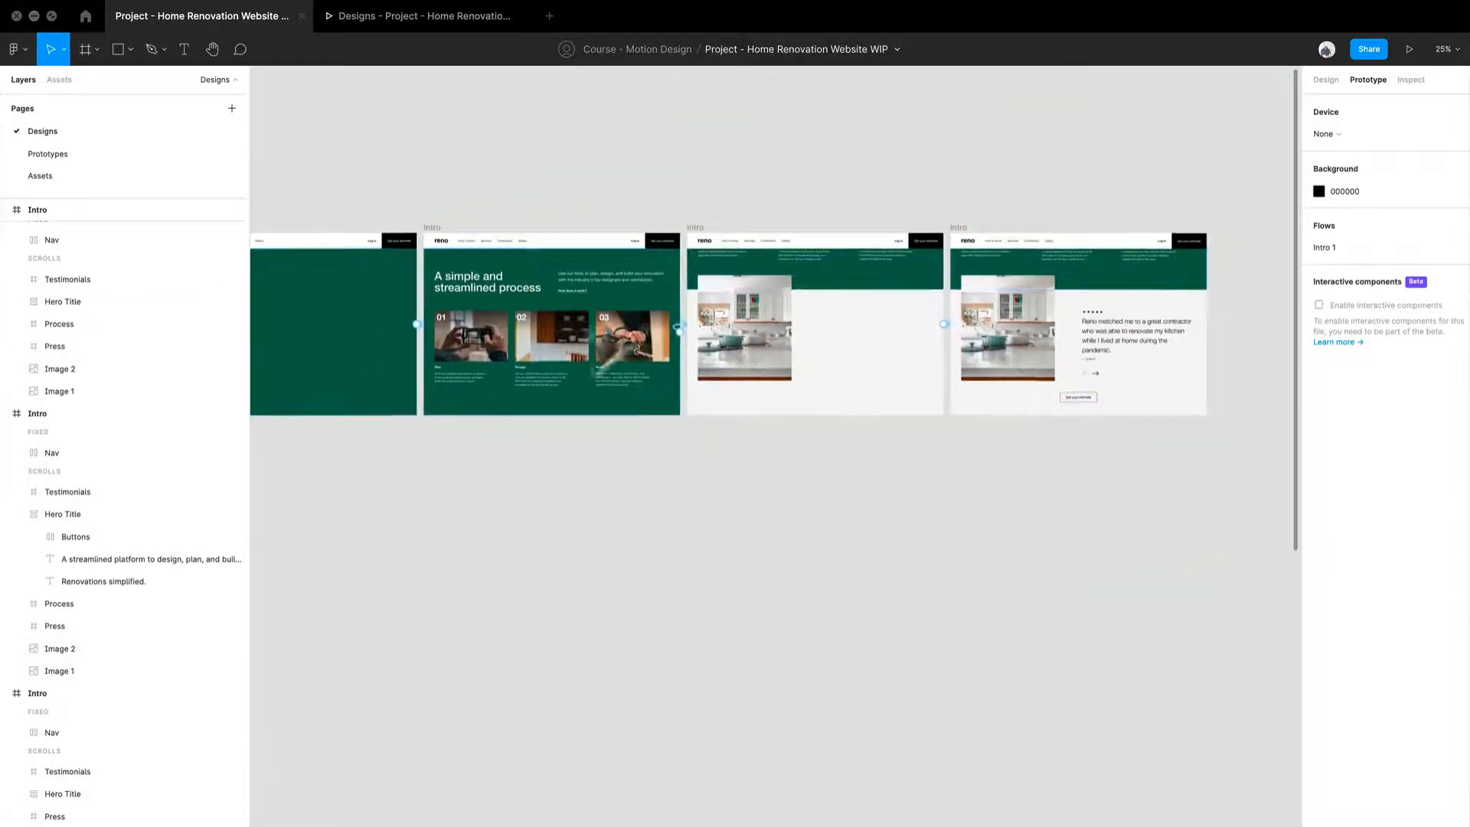
drag(522, 582, 899, 550)
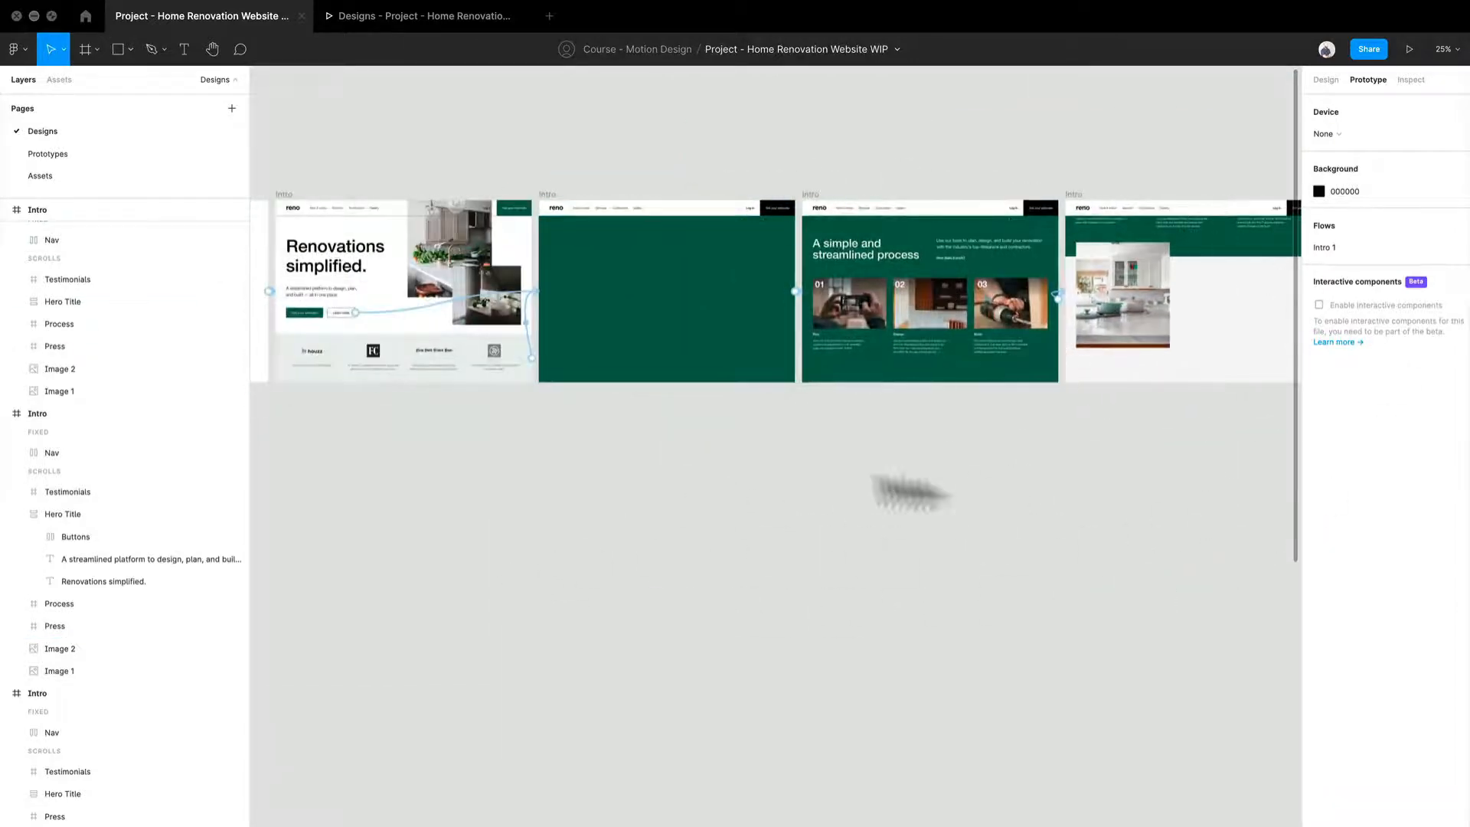
mouse_move(571, 580)
mouse_down()
mouse_move(758, 473)
mouse_move(946, 445)
mouse_up()
drag(707, 467, 737, 579)
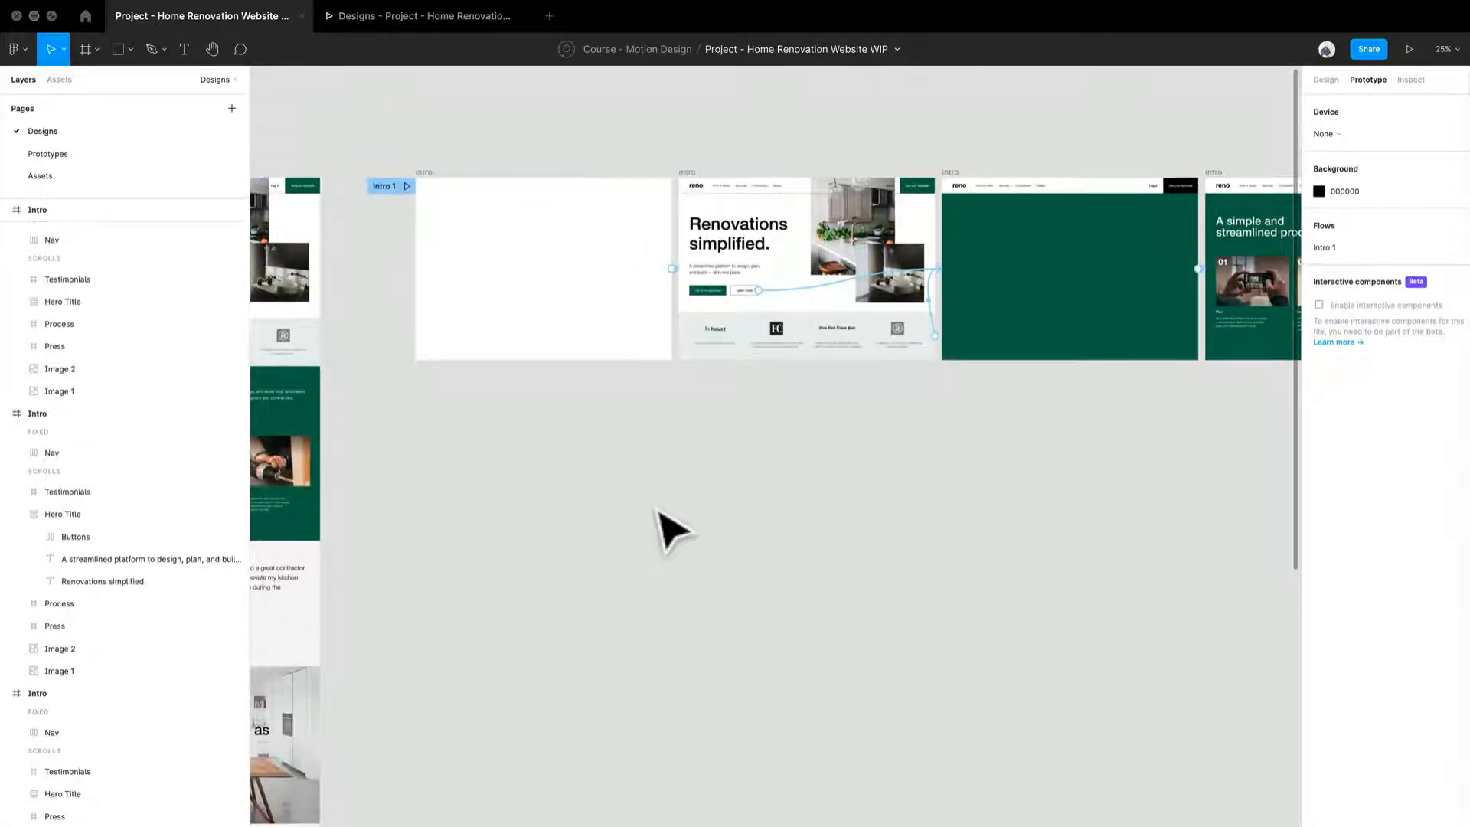
Step: Duplicate the Landing Page frame and place the copy below the first Intro frame
scroll(545, 423, up, 1)
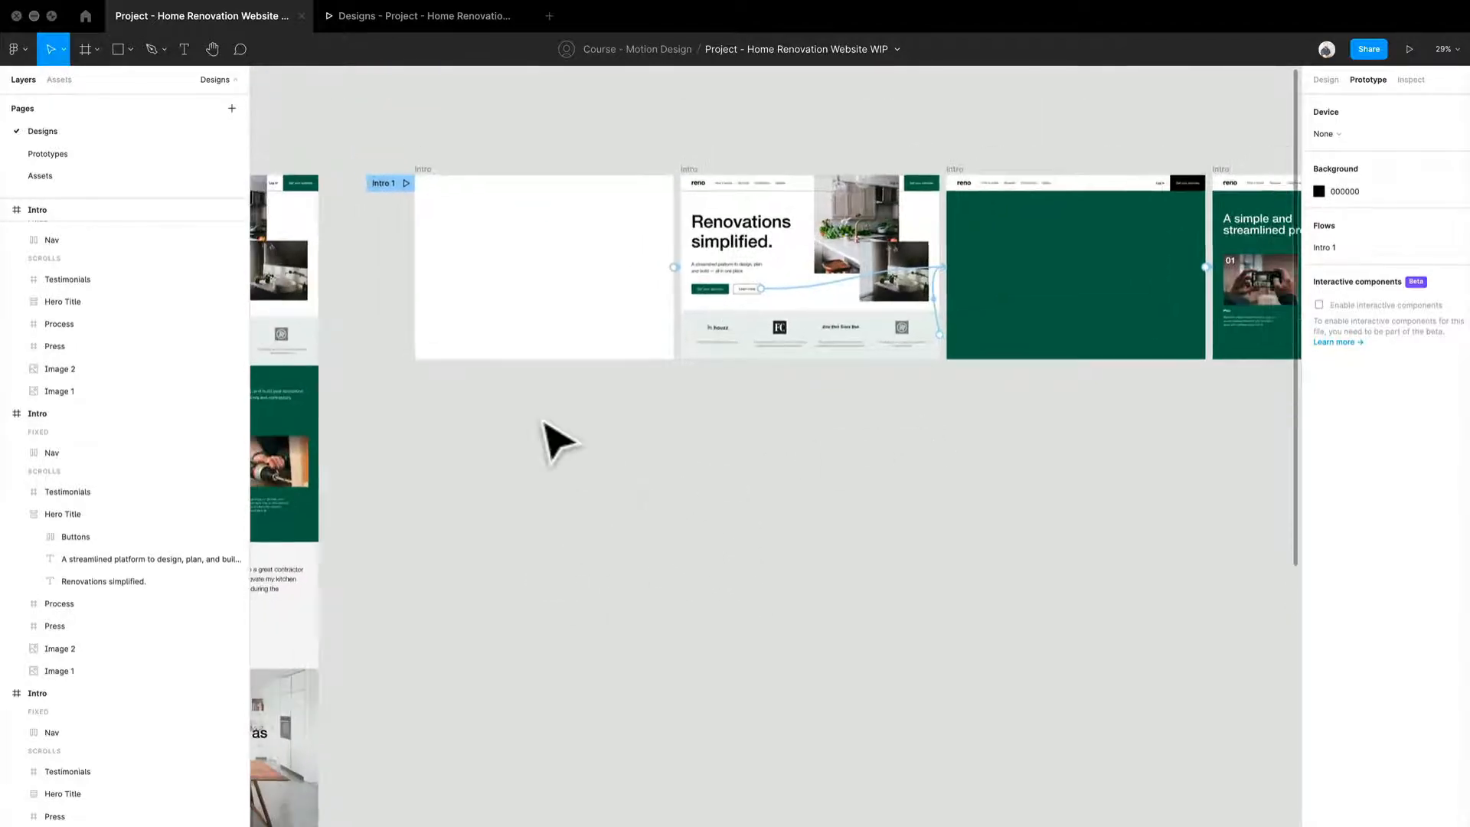
drag(479, 550, 860, 590)
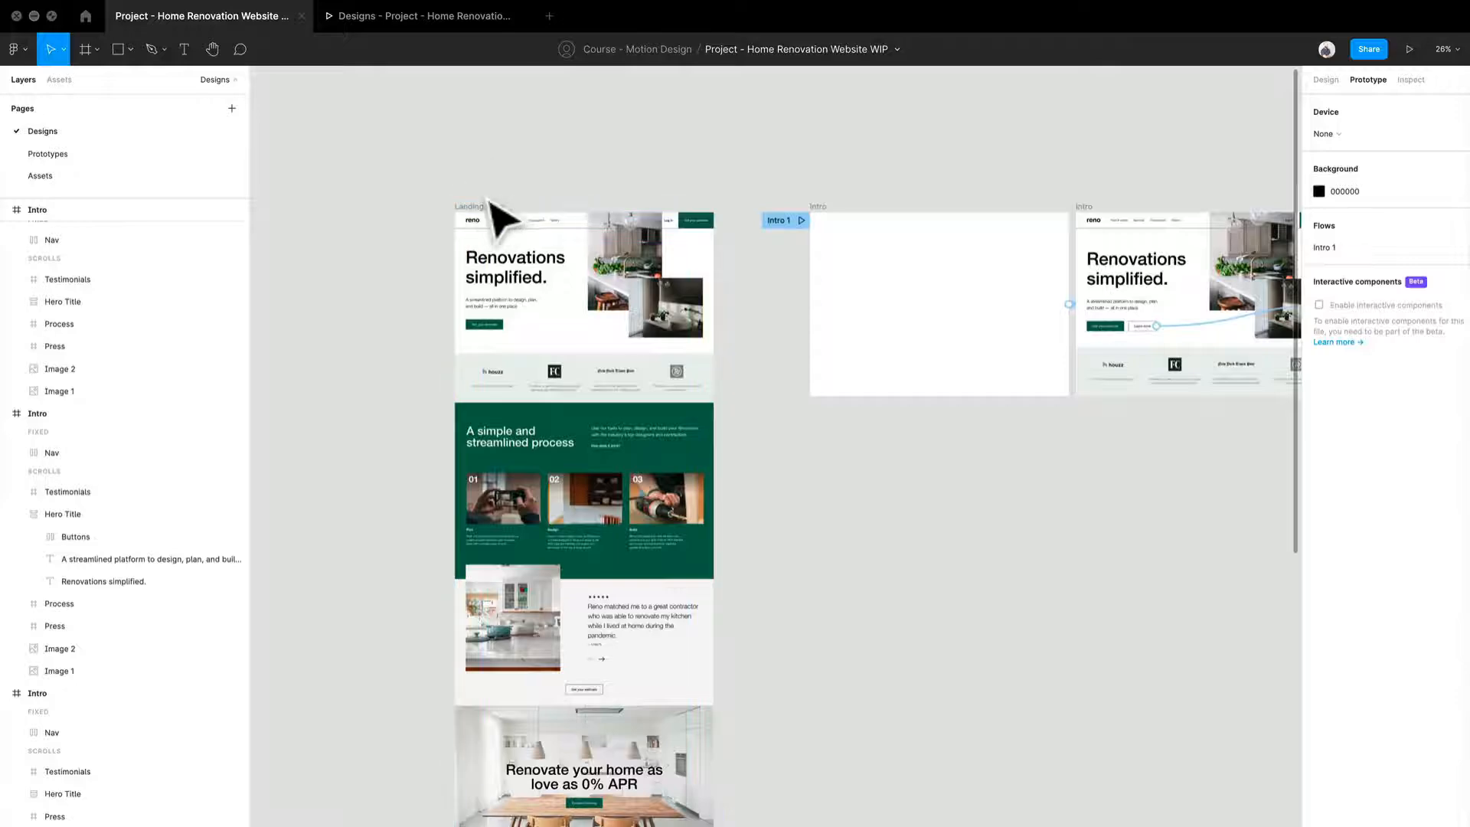
click(511, 227)
drag(501, 227, 850, 487)
Step: Delete all sections below the press logos from the duplicated Landing Page frame
drag(1111, 650, 1037, 275)
scroll(1035, 412, down, 5)
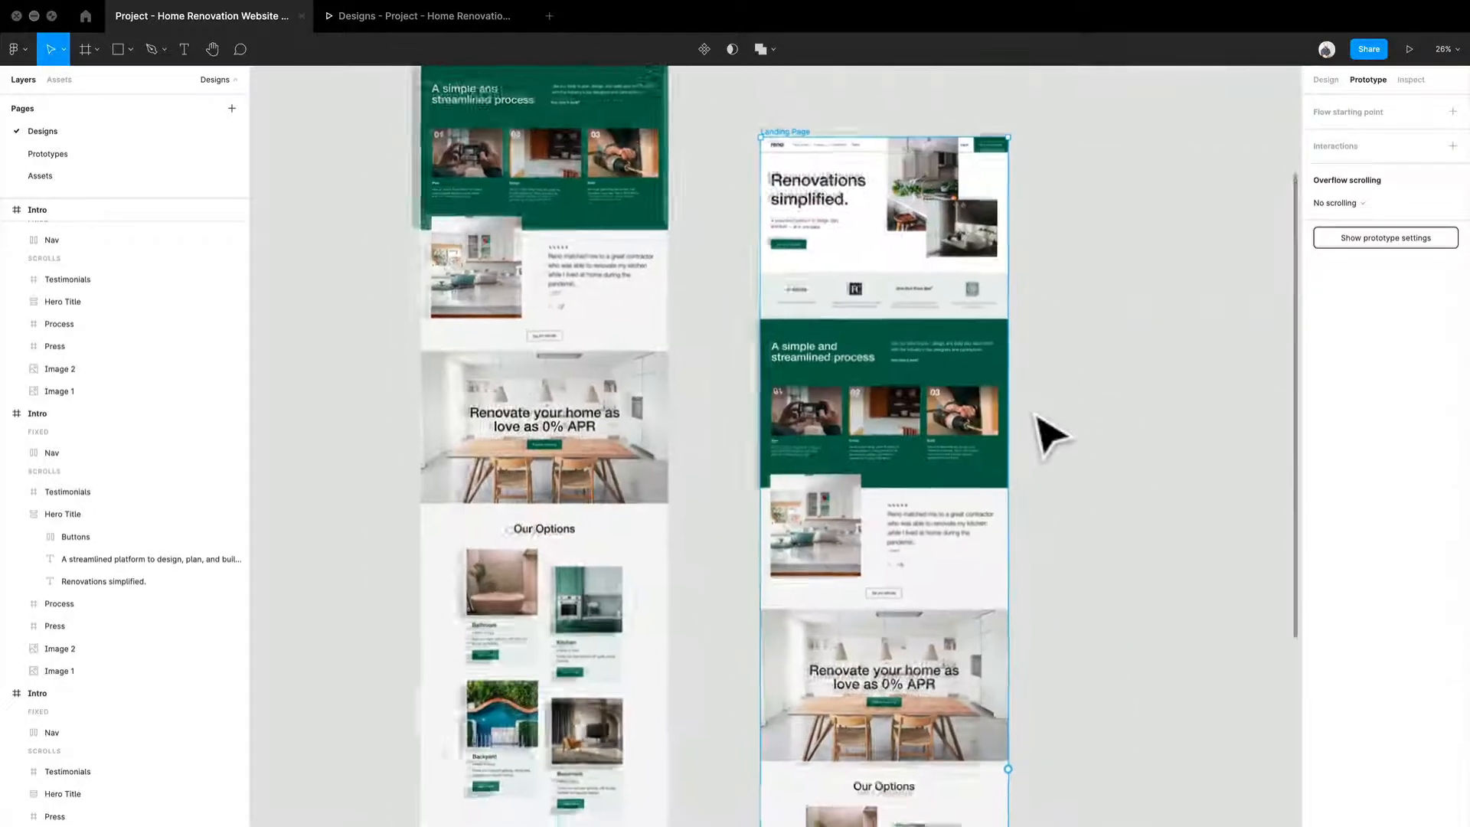
drag(1061, 484, 923, 411)
scroll(984, 476, up, 2)
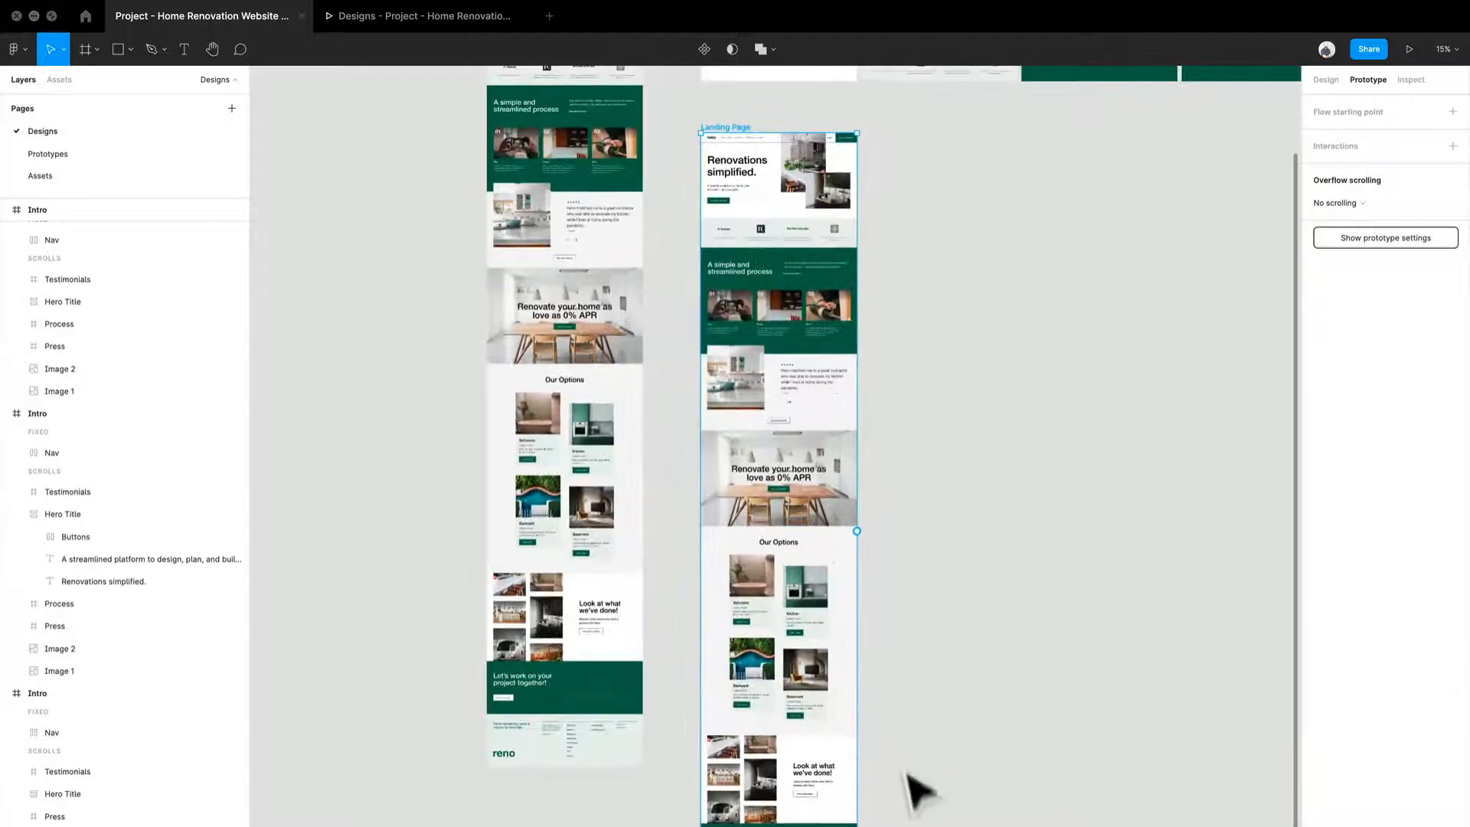
drag(902, 826, 693, 268)
key(Delete)
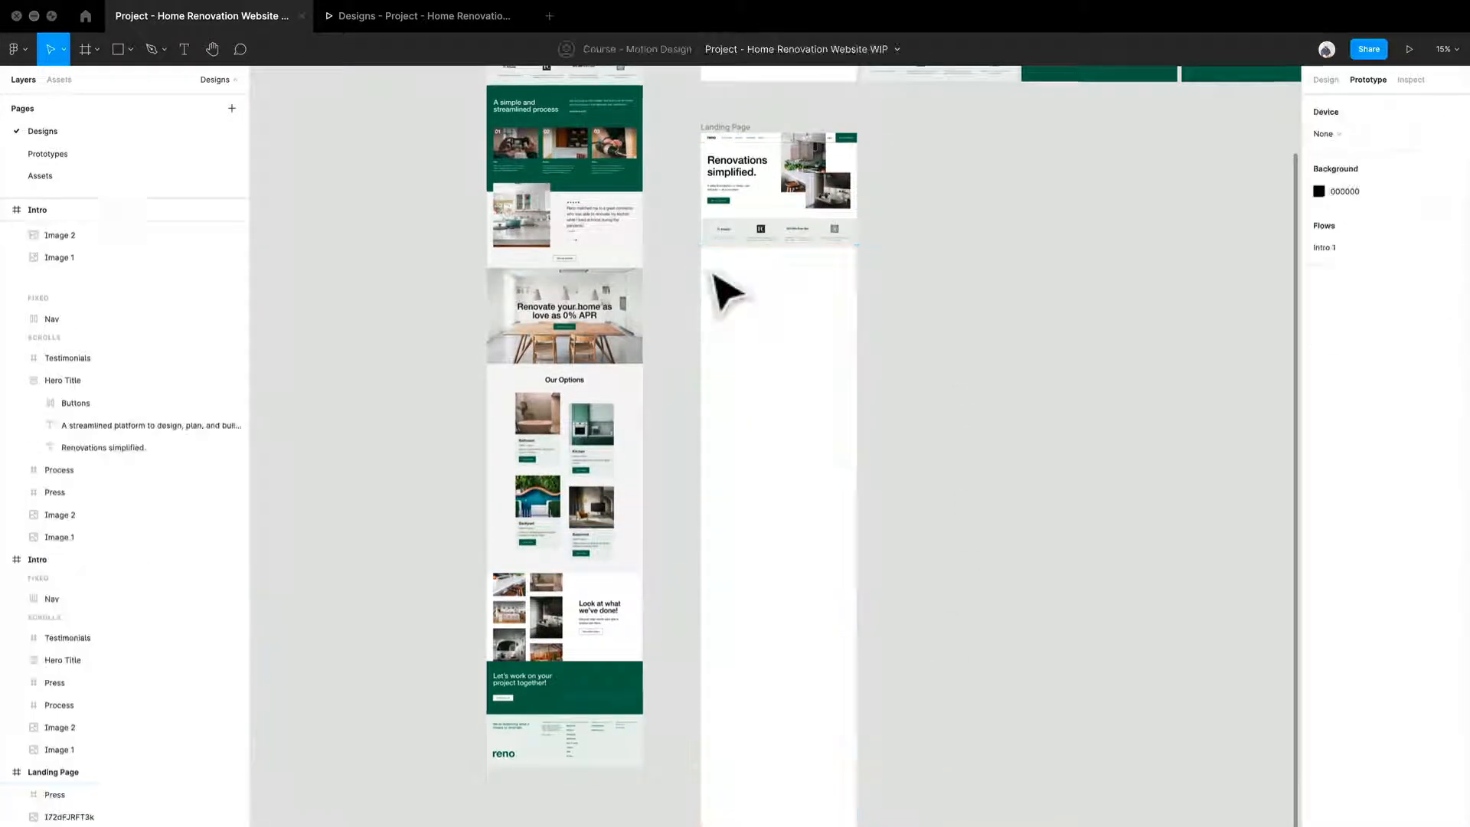
Step: Shorten the duplicated Landing Page frame to 1440 × 1059 so it ends right below the press section
right_click(764, 298)
click(733, 342)
scroll(735, 353, down, 3)
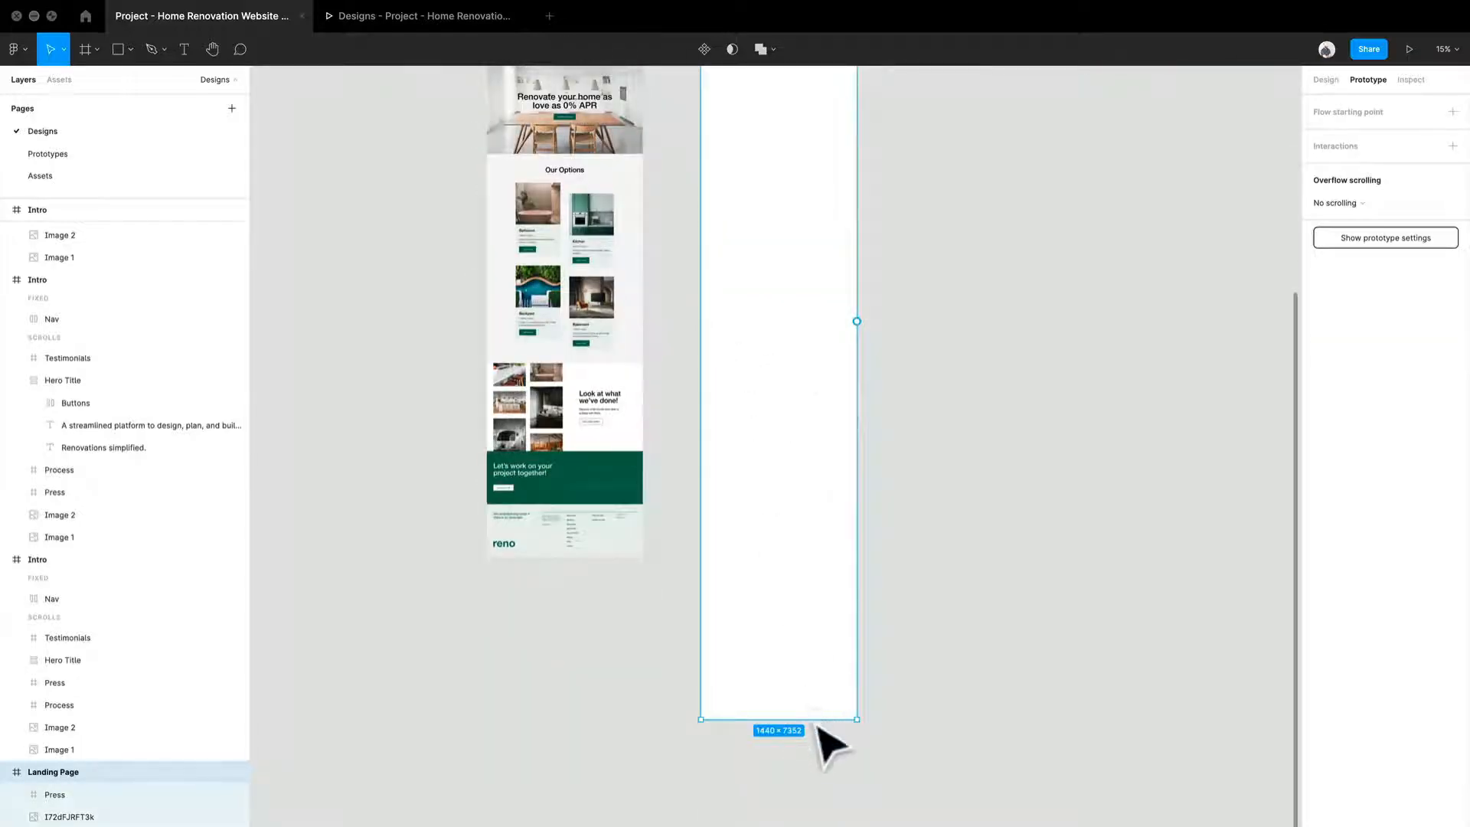
drag(813, 718, 801, 289)
scroll(801, 289, up, 5)
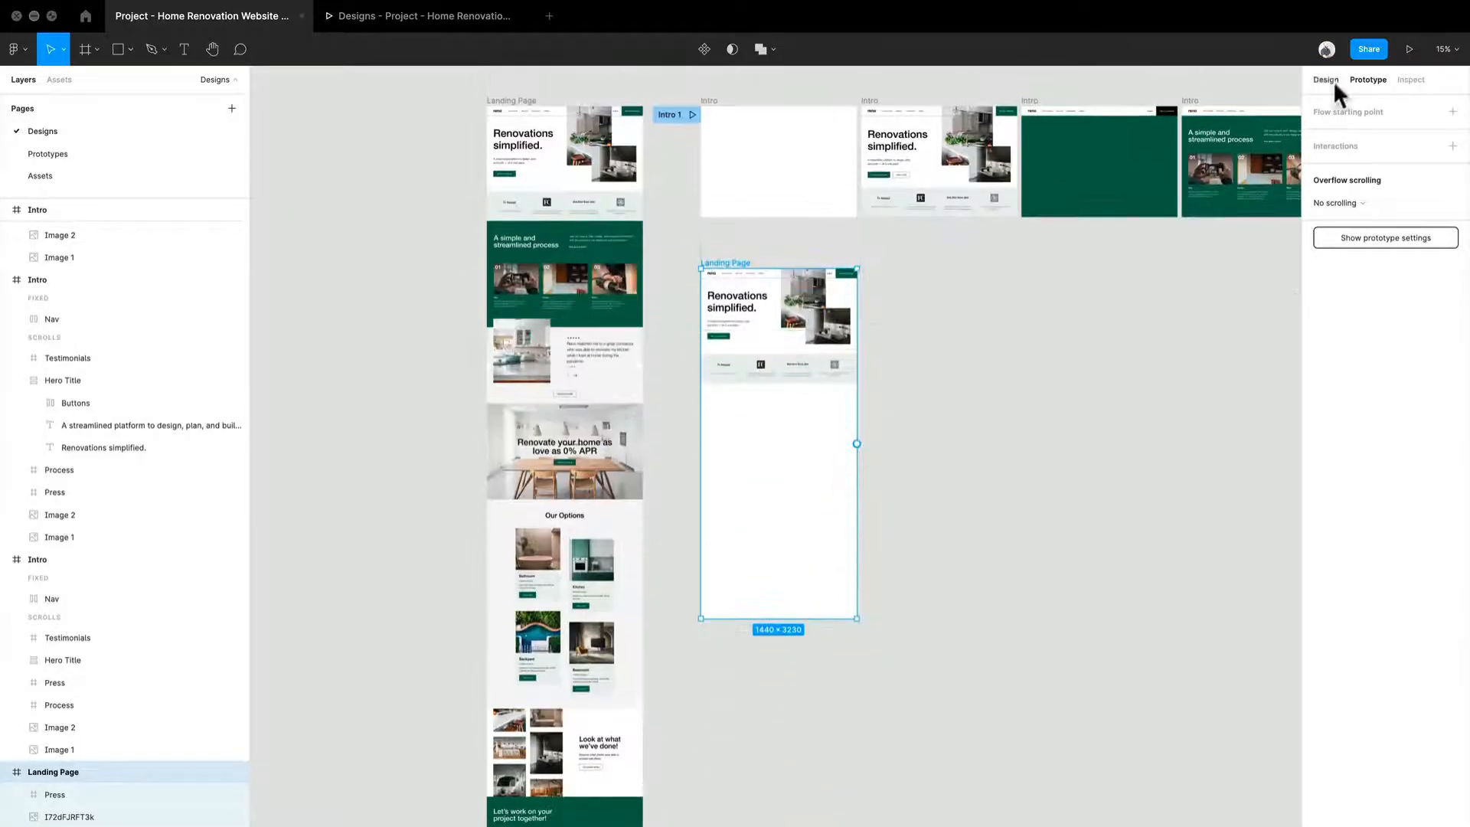
click(1331, 73)
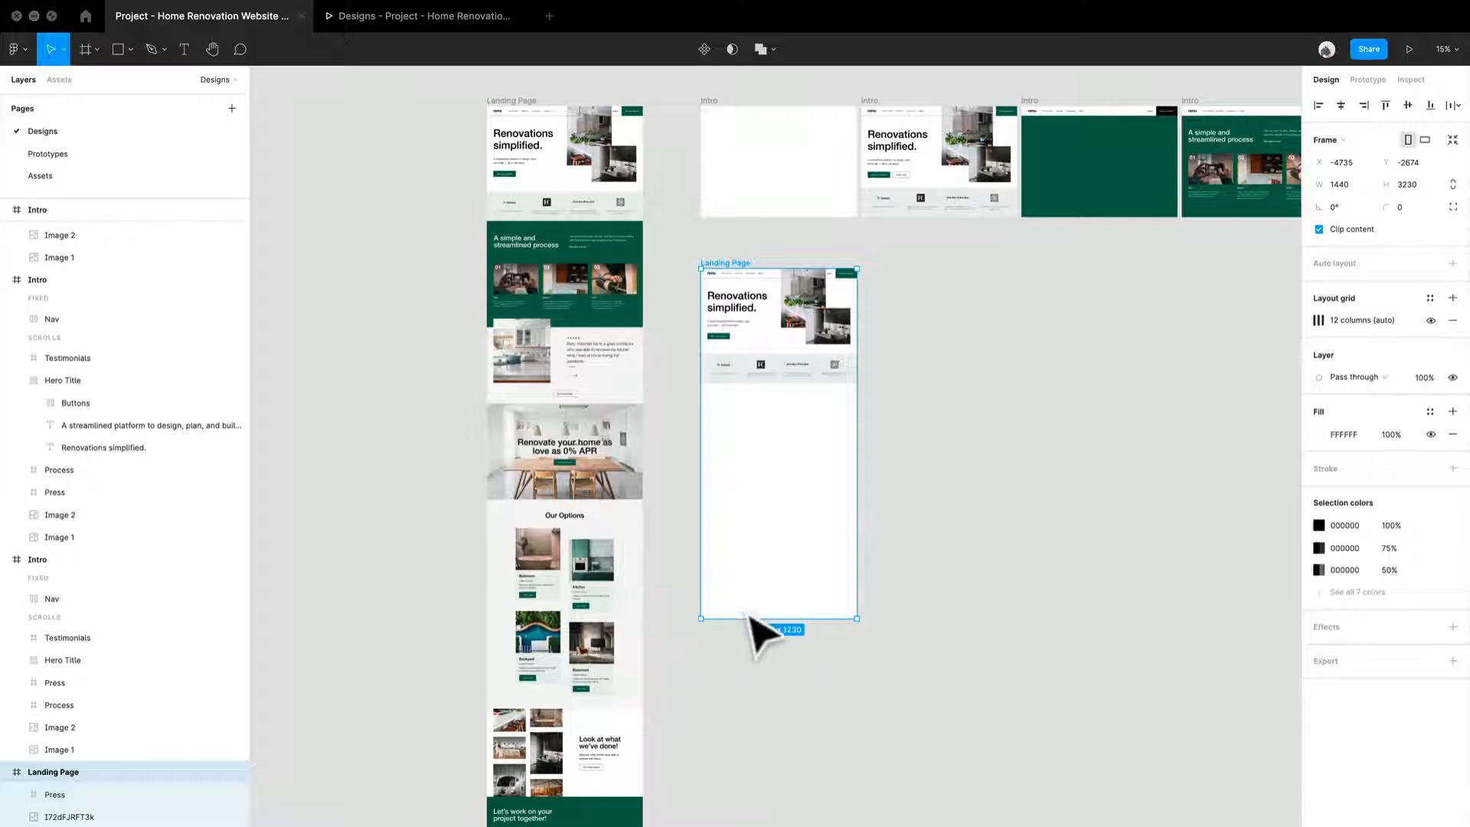
drag(753, 632, 774, 404)
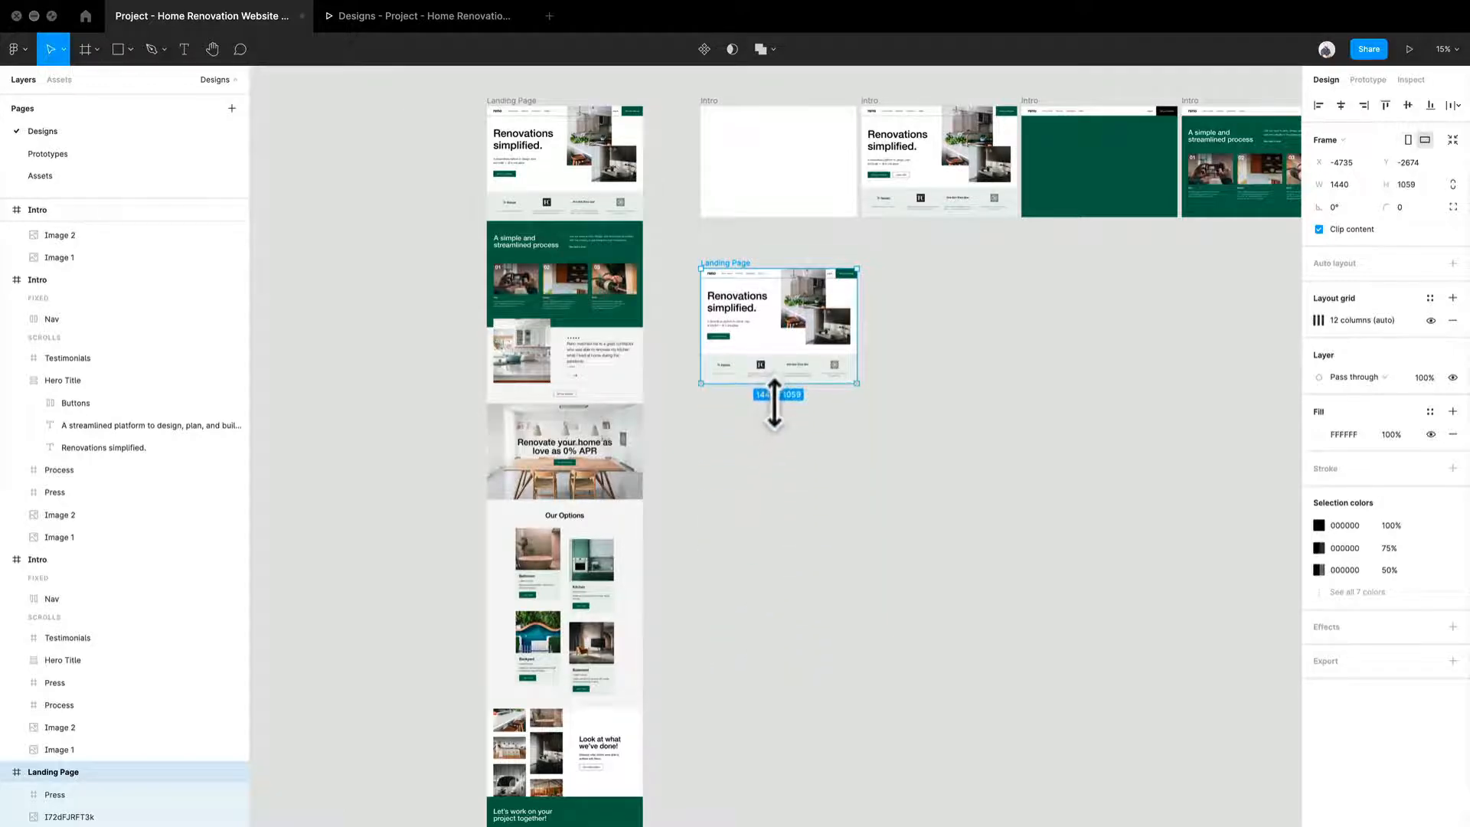
Step: Move the shortened Landing Page frame closer beneath the first Intro frame and duplicate it alongside at X -3255, Y -2868
scroll(783, 359, up, 10)
drag(880, 619, 651, 784)
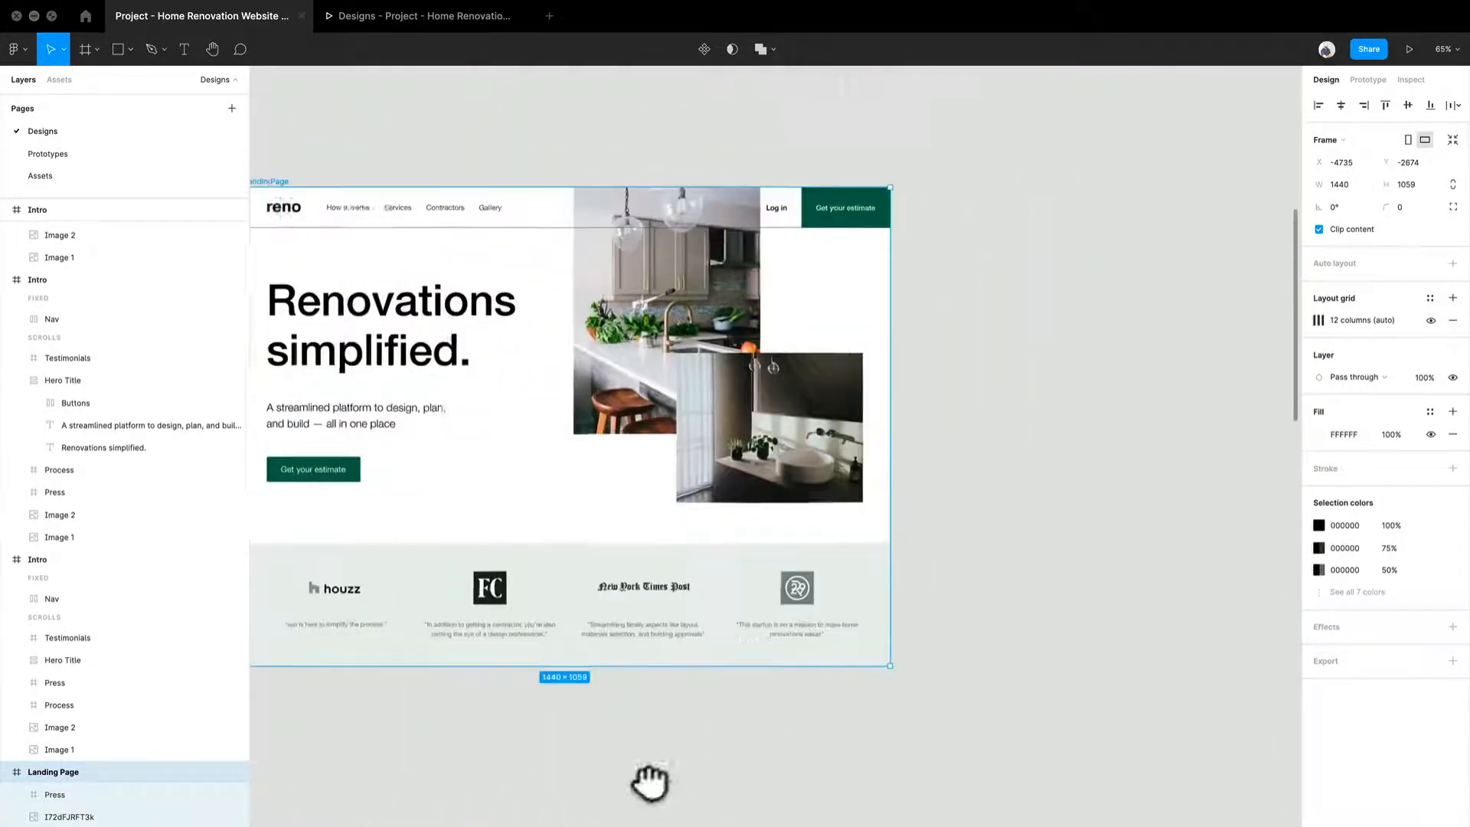
scroll(645, 713, down, 2)
scroll(659, 737, down, 3)
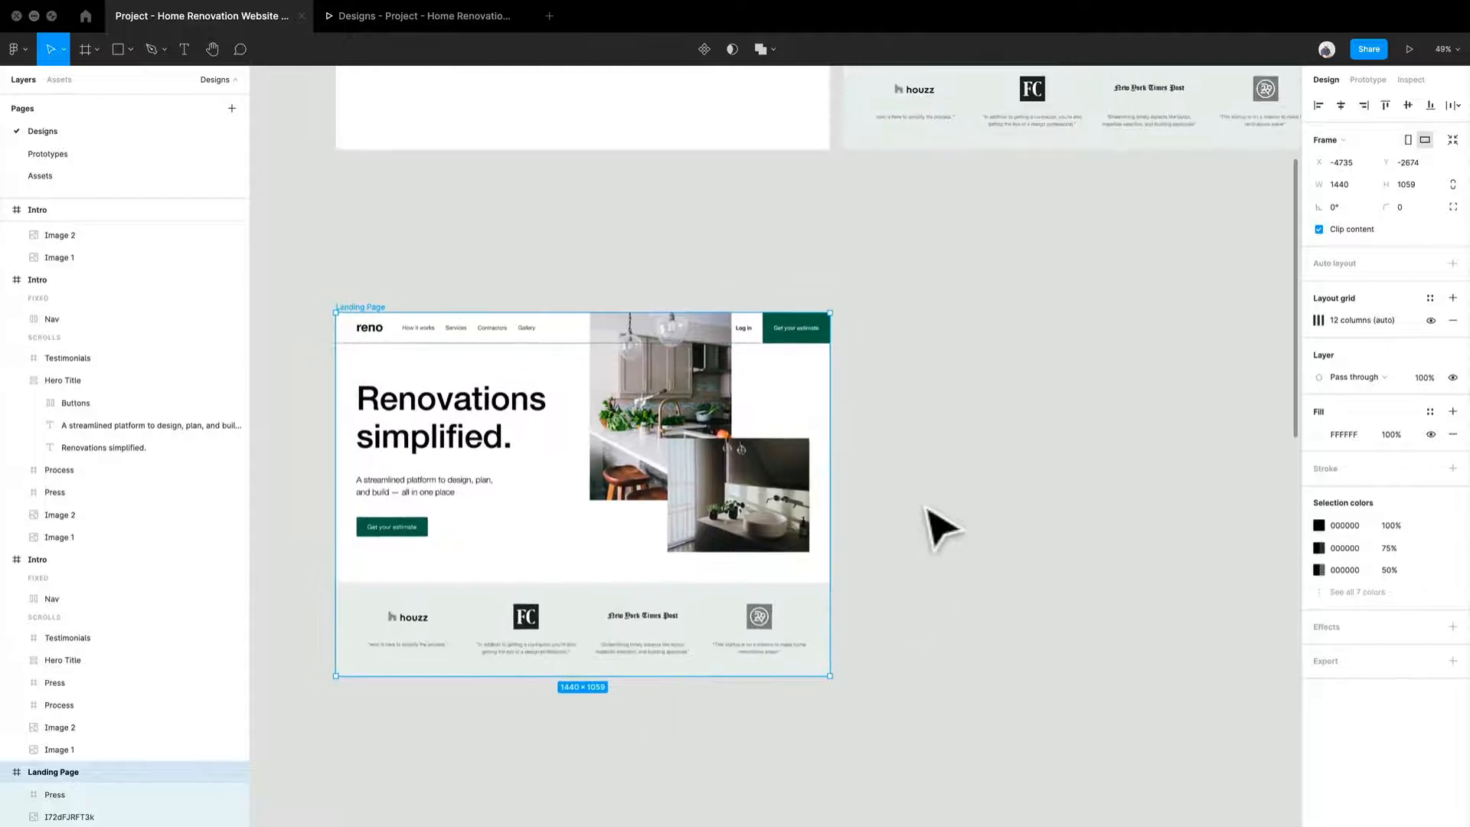
scroll(864, 565, up, 5)
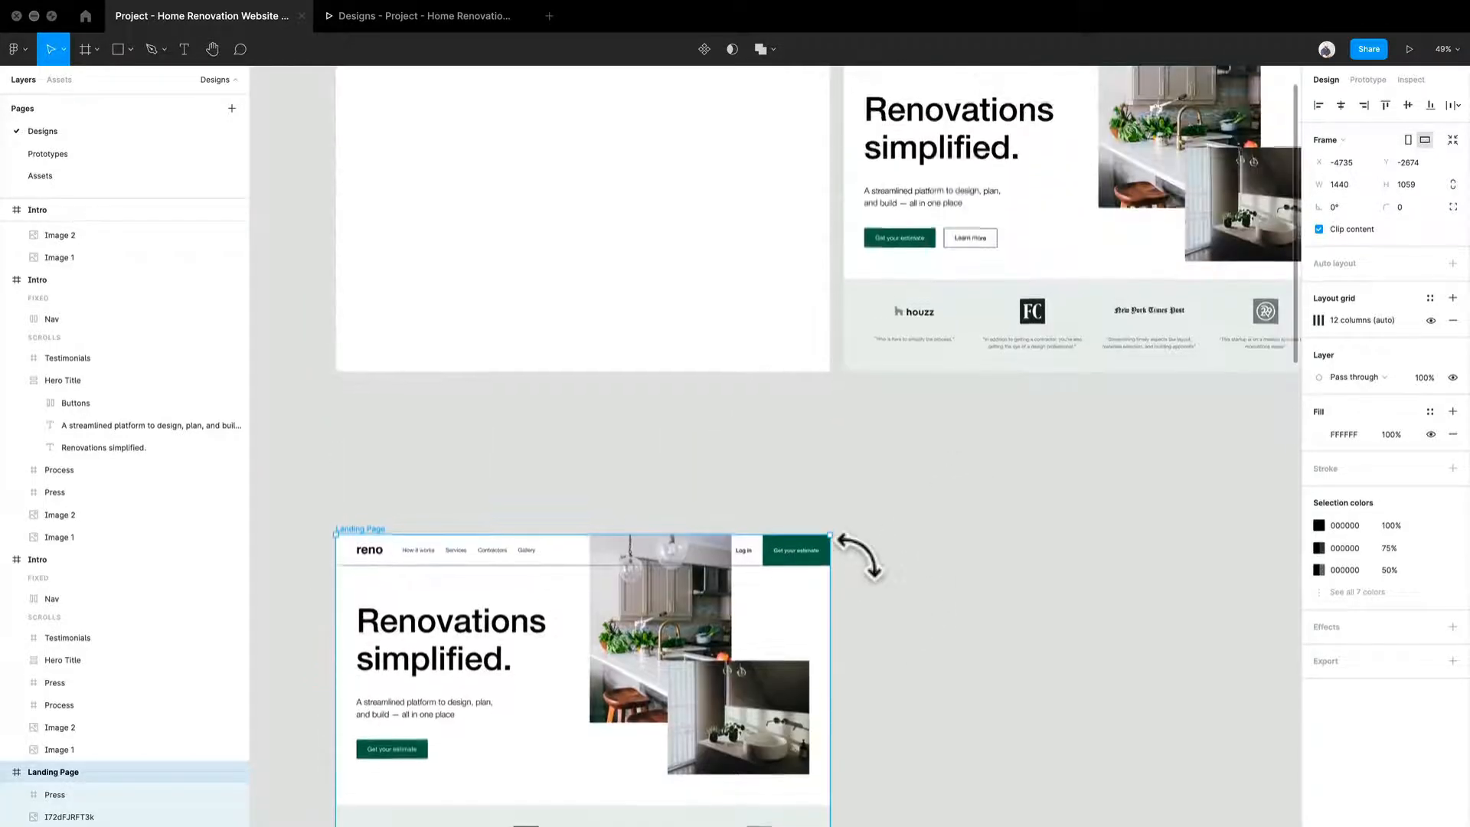
scroll(850, 547, down, 2)
scroll(853, 550, up, 2)
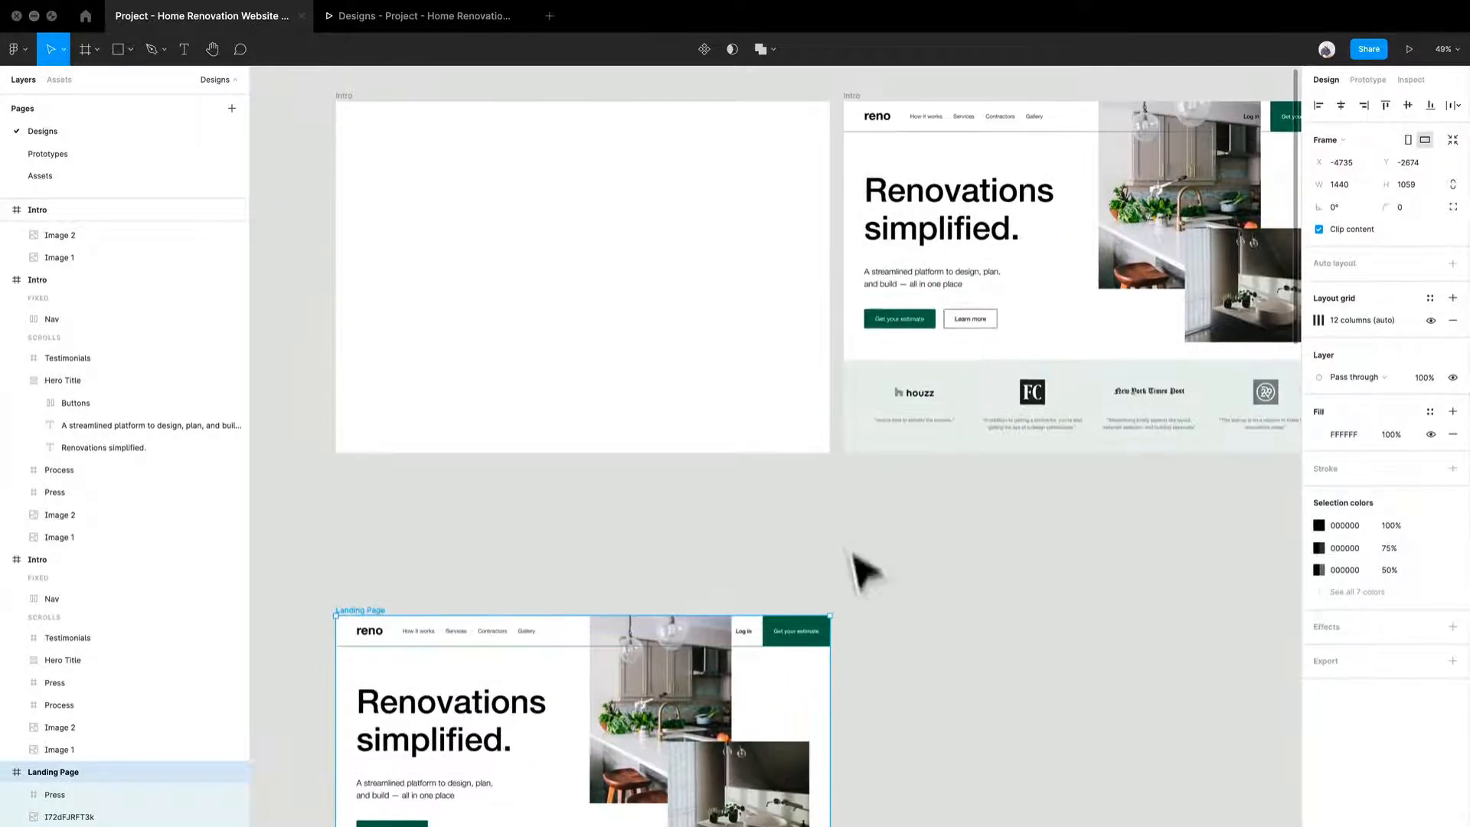
drag(888, 653, 852, 486)
scroll(850, 494, up, 4)
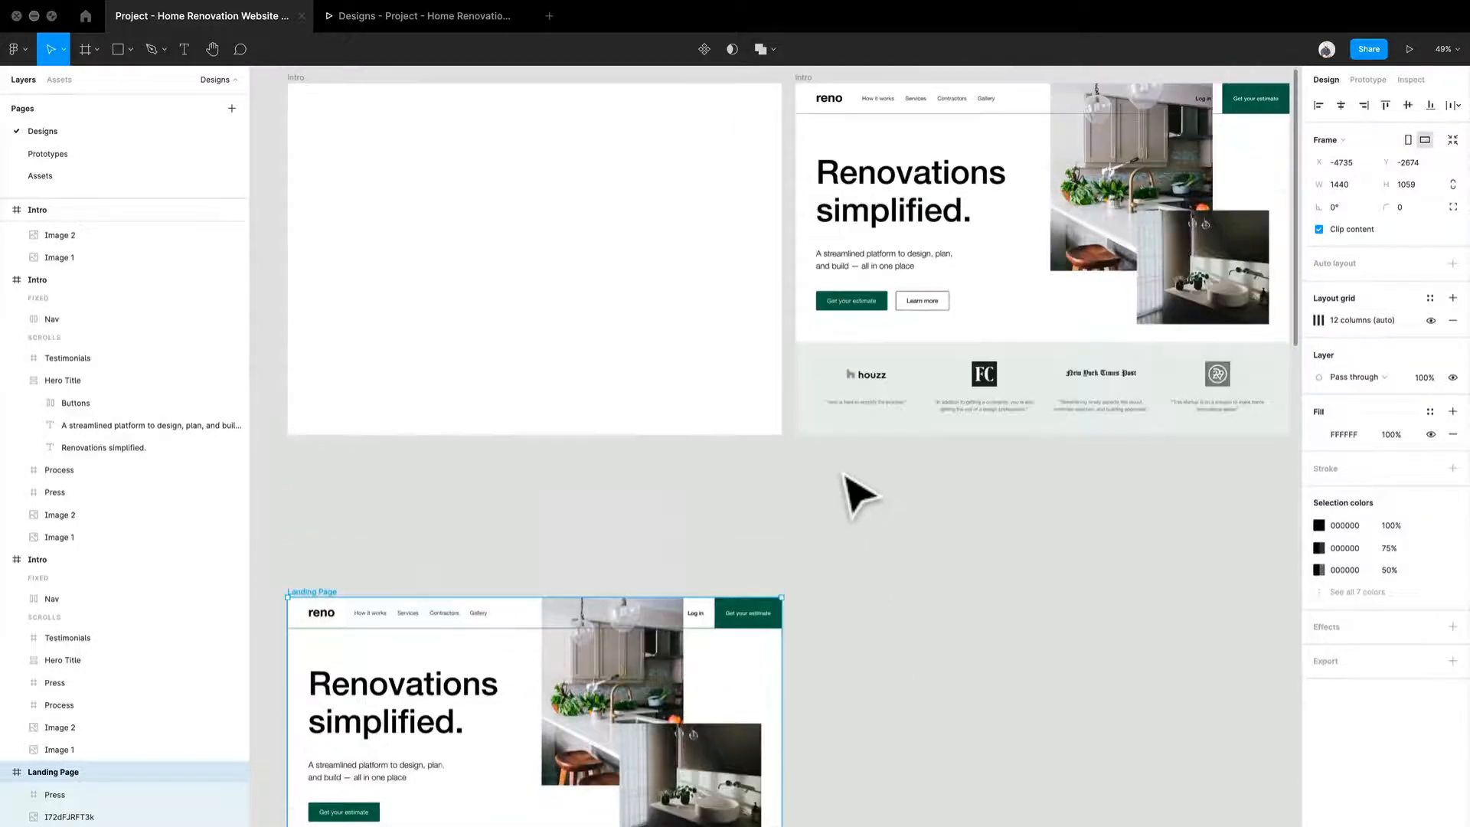
scroll(849, 494, down, 1)
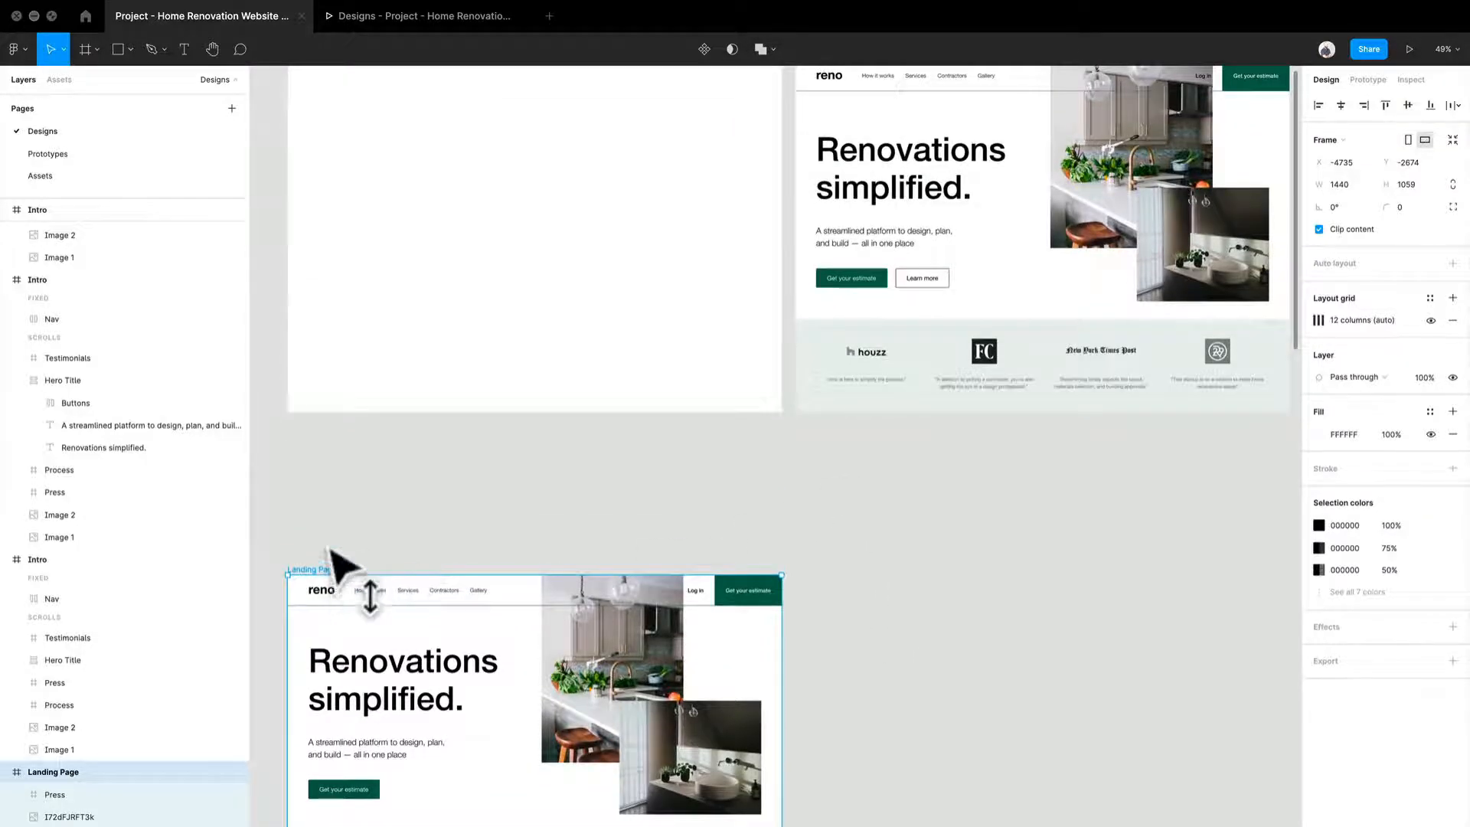
drag(329, 568, 846, 563)
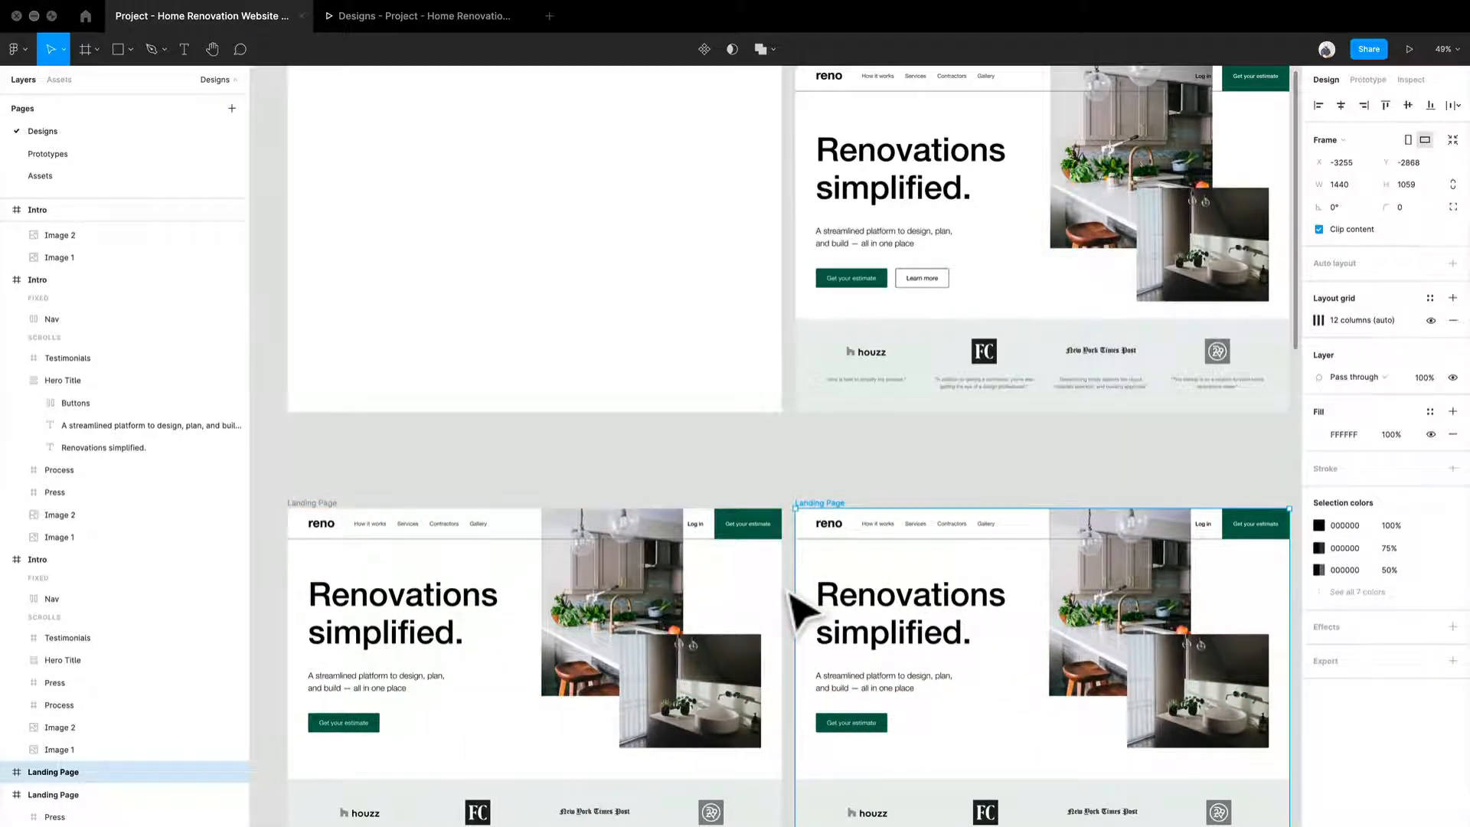
Step: Move the kitchen image straight up until it sits entirely outside the first Landing Page frame
scroll(791, 595, down, 3)
scroll(478, 624, up, 2)
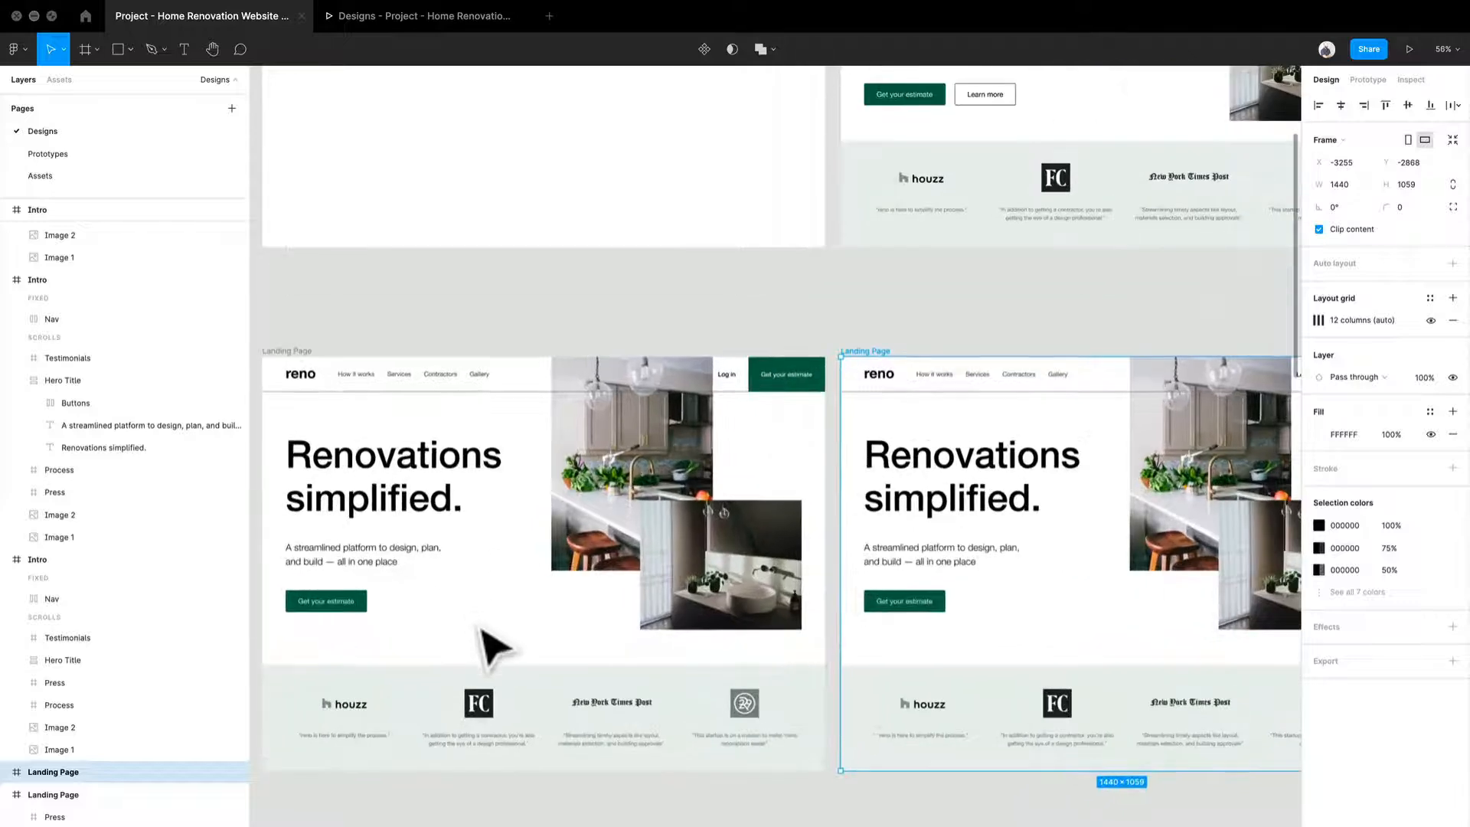
drag(491, 646, 568, 564)
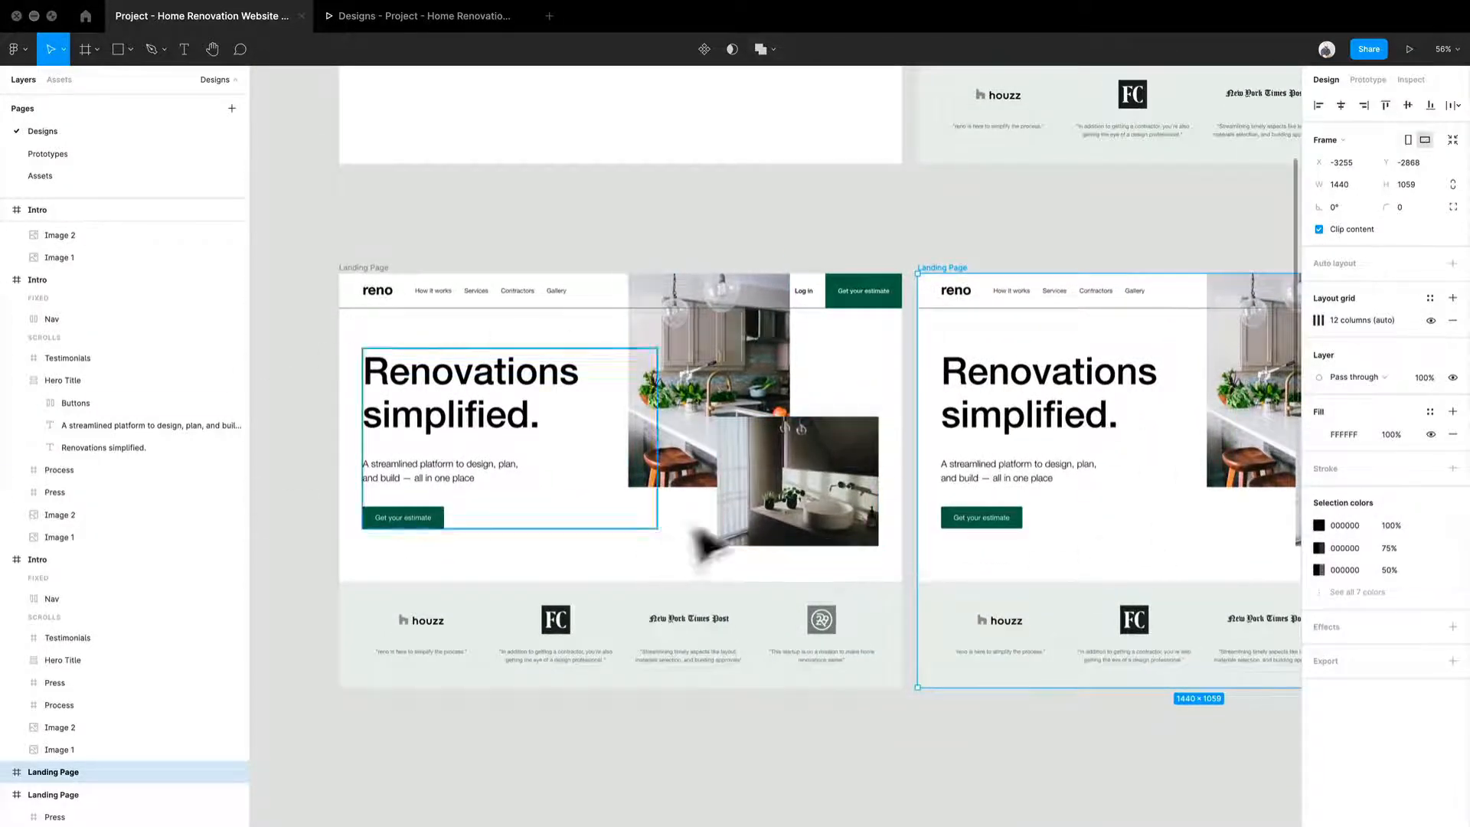
drag(797, 492, 730, 728)
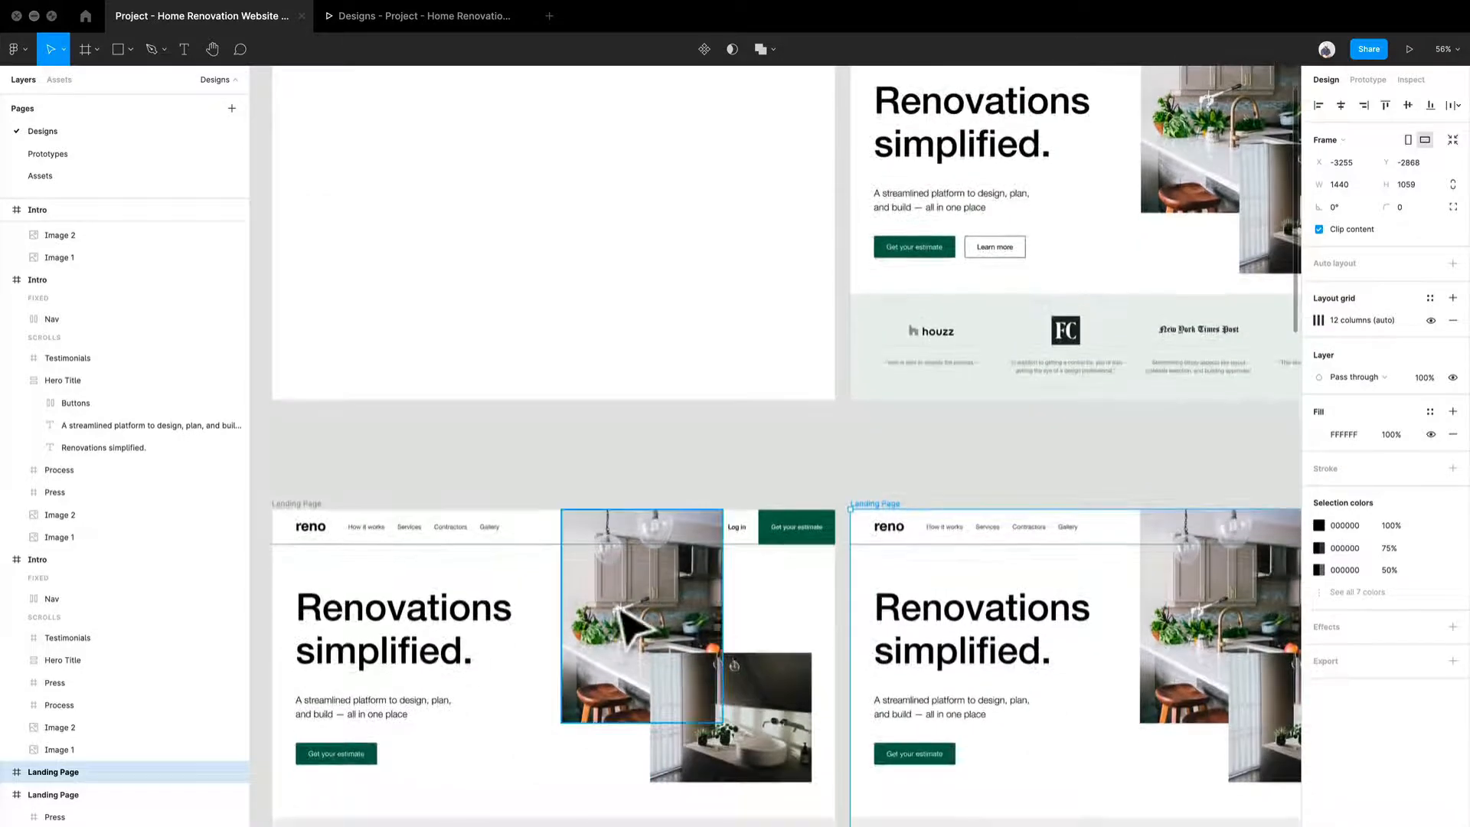
click(636, 624)
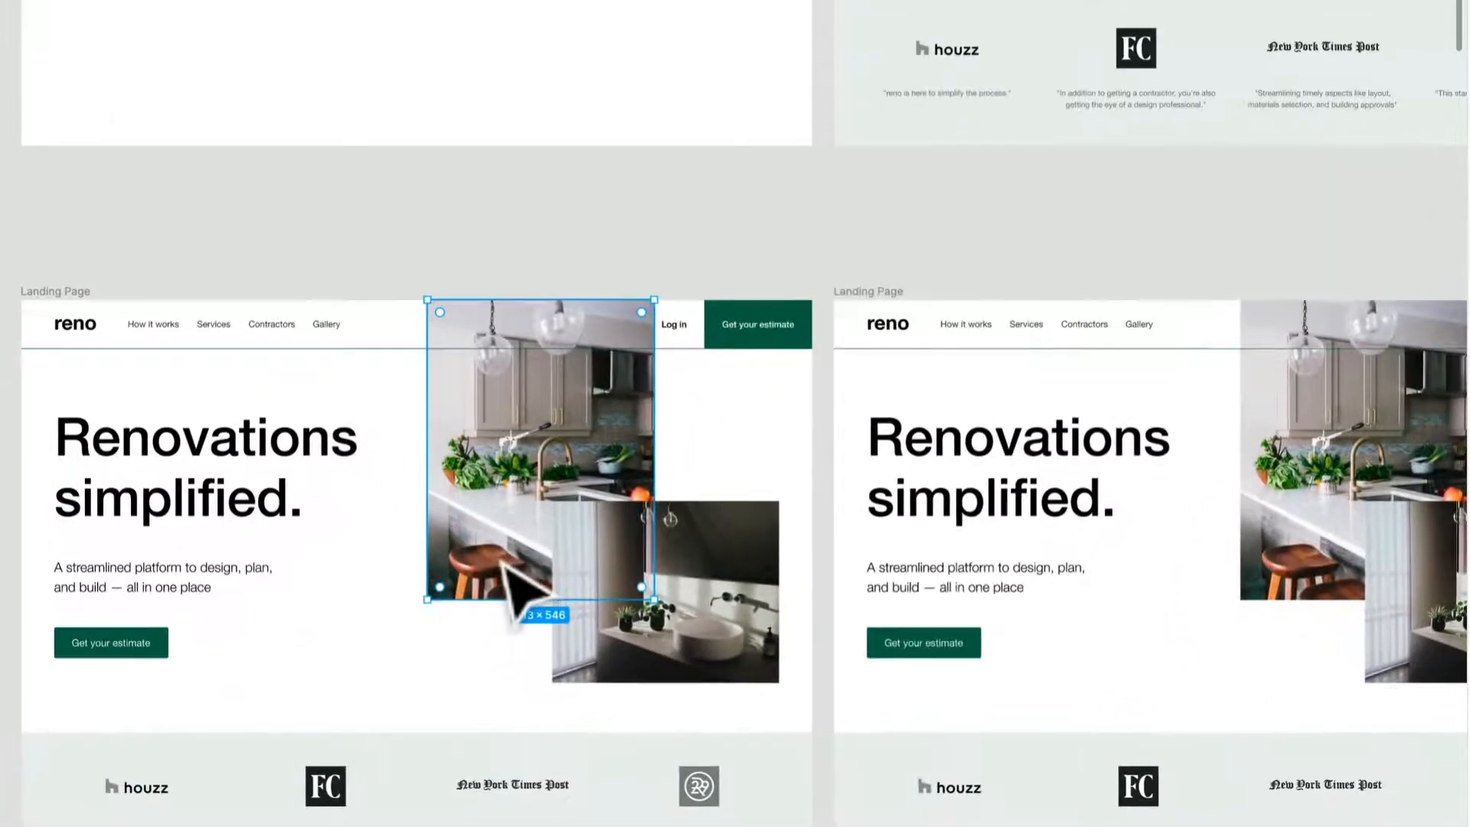
drag(502, 555, 499, 432)
key(shift+Up)
key(shift+Up)
key(shift+Up)
key(shift+Up)
key(shift+Up)
key(shift+Up)
key(shift+Up)
key(shift+Up)
key(shift+Up)
key(shift+Up)
key(shift+Up)
key(shift+Up)
key(shift+Up)
key(shift+Up)
key(shift+Up)
key(shift+Up)
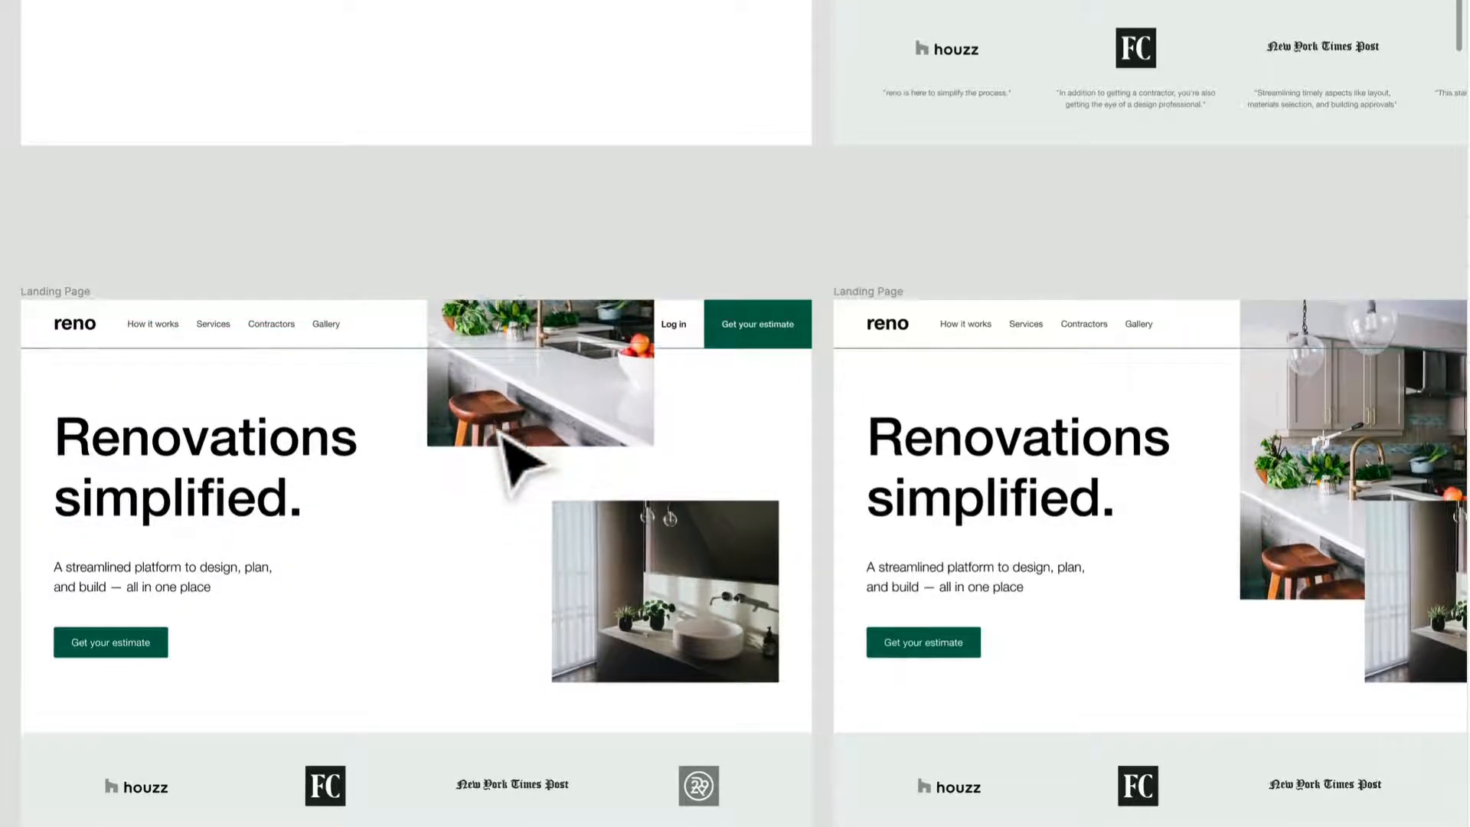
key(shift+Up)
key(shift+Up)
key(shift+Up)
key(shift+Up)
key(shift+Up)
key(shift+Up)
key(shift+Up)
key(shift+Up)
key(shift+Up)
key(shift+Up)
key(shift+Up)
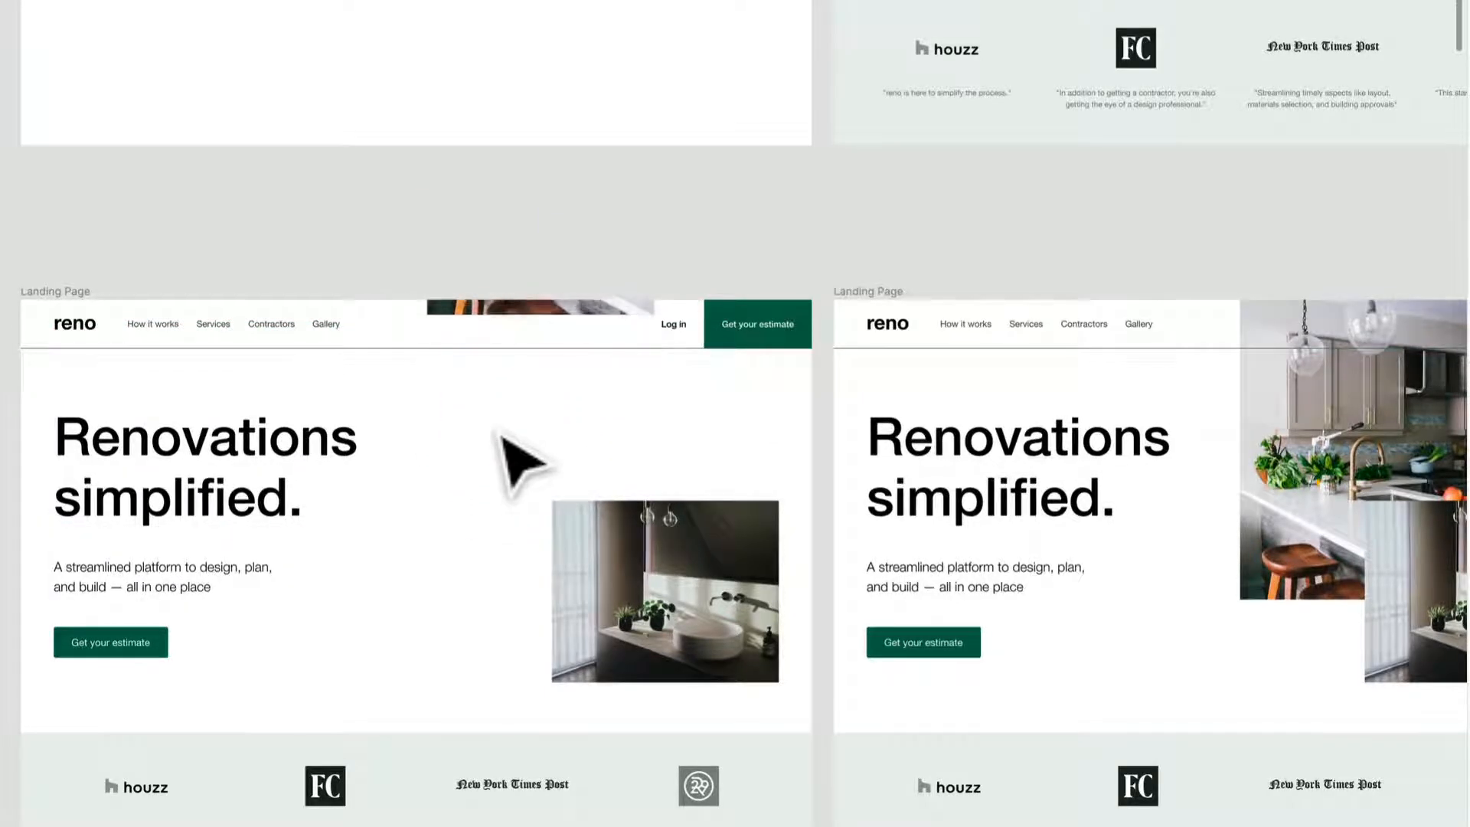
scroll(502, 435, down, 3)
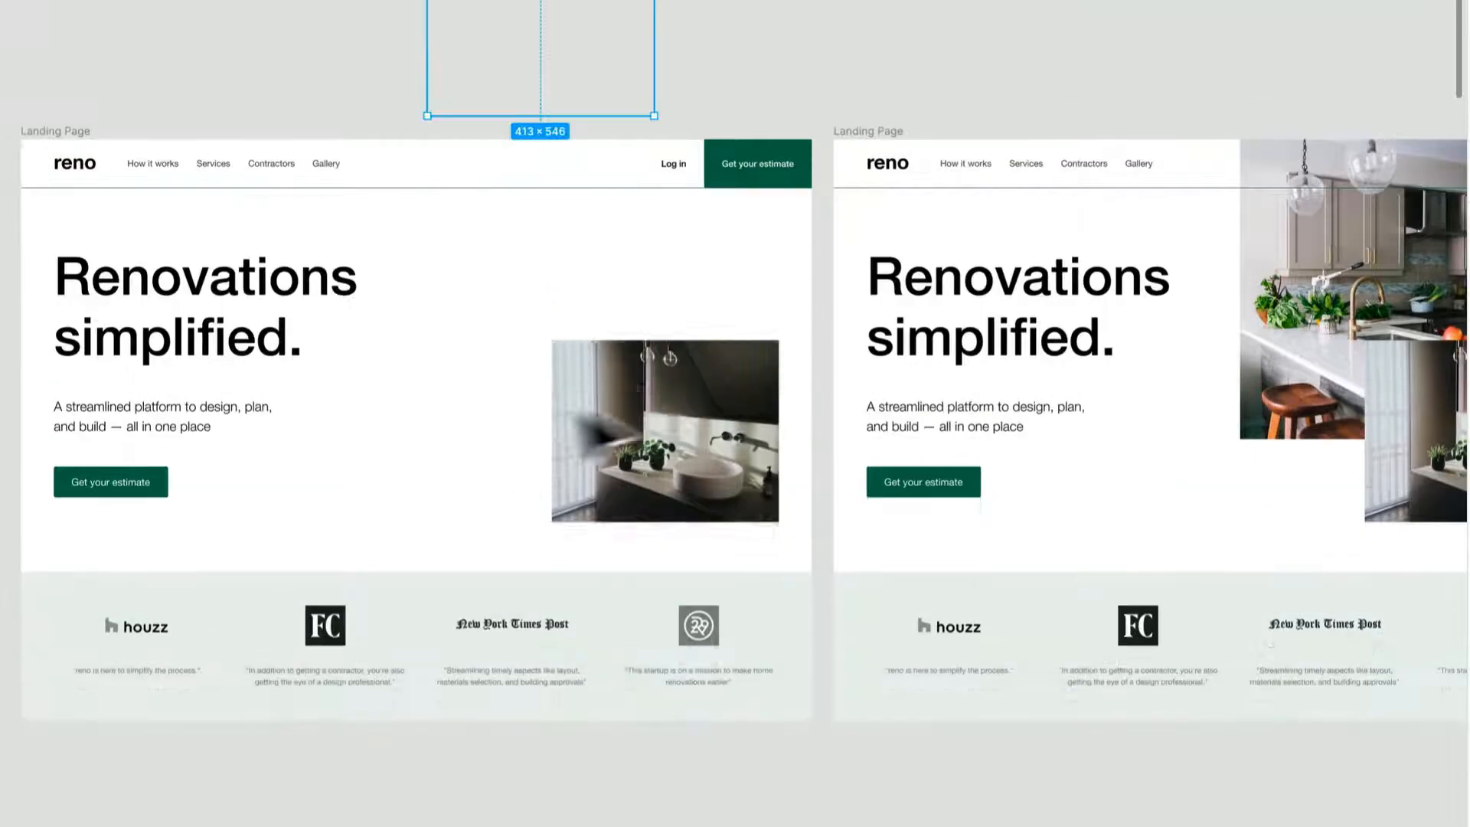
Step: Shift the bathroom image horizontally to the right until it is completely outside the first Landing Page frame
click(646, 421)
key(shift+Right)
key(shift+Right)
key(shift+Right)
key(shift+Right)
key(shift+Right)
key(shift+Right)
key(shift+Right)
key(shift+Right)
key(shift+Right)
key(shift+Right)
key(shift+Right)
key(shift+Right)
key(shift+Right)
key(shift+Right)
key(shift+Right)
key(shift+Right)
key(shift+Right)
key(shift+Right)
key(shift+Right)
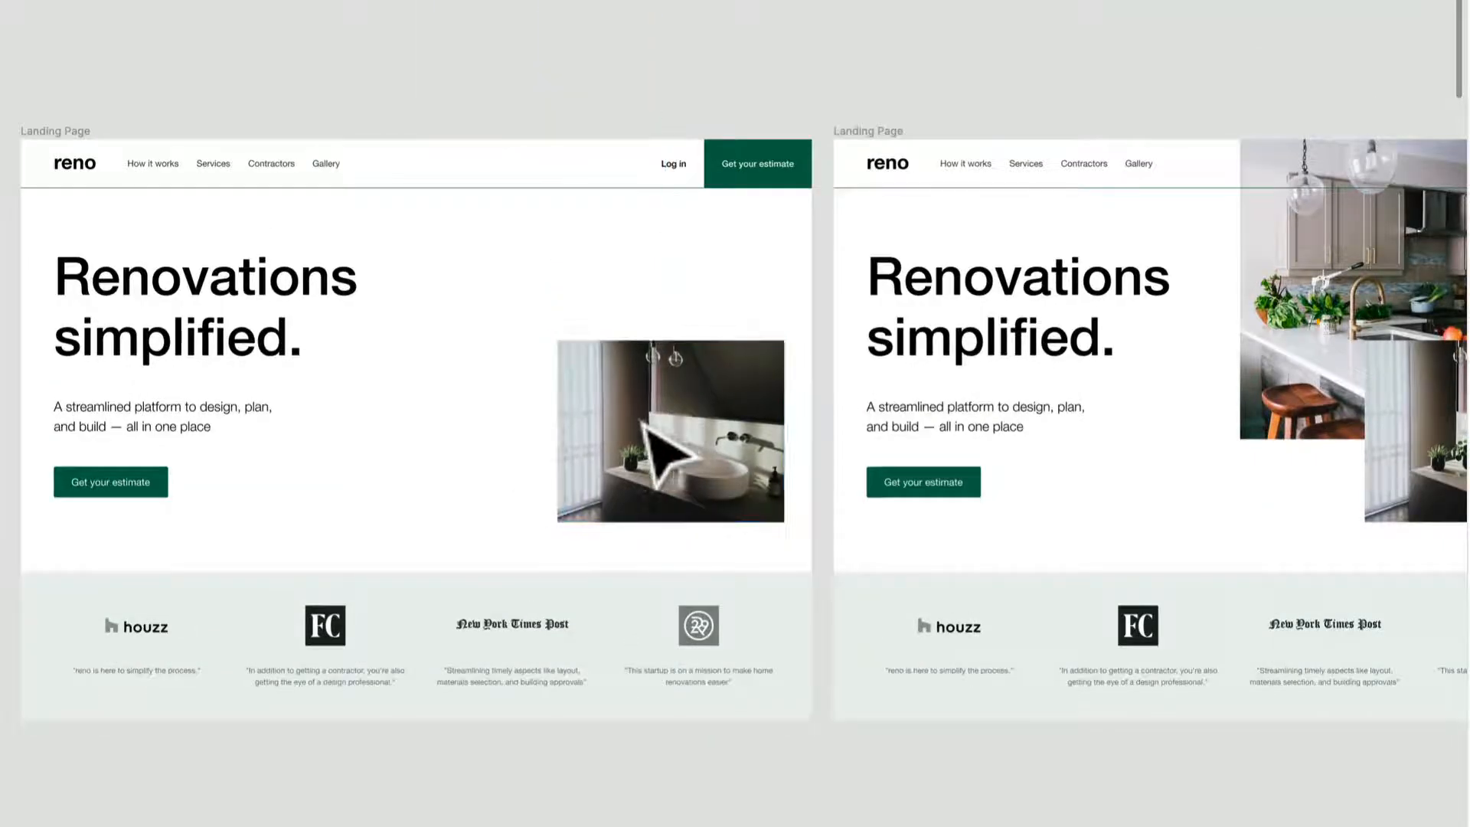
key(shift+Right)
key(shift+Right)
key(shift+Right)
key(shift+Right)
key(shift+Right)
key(shift+Right)
key(shift+Right)
key(shift+Right)
key(shift+Right)
key(shift+Right)
key(shift+Right)
key(shift+Right)
key(shift+Right)
key(shift+Right)
key(shift+Right)
key(shift+Right)
key(shift+Right)
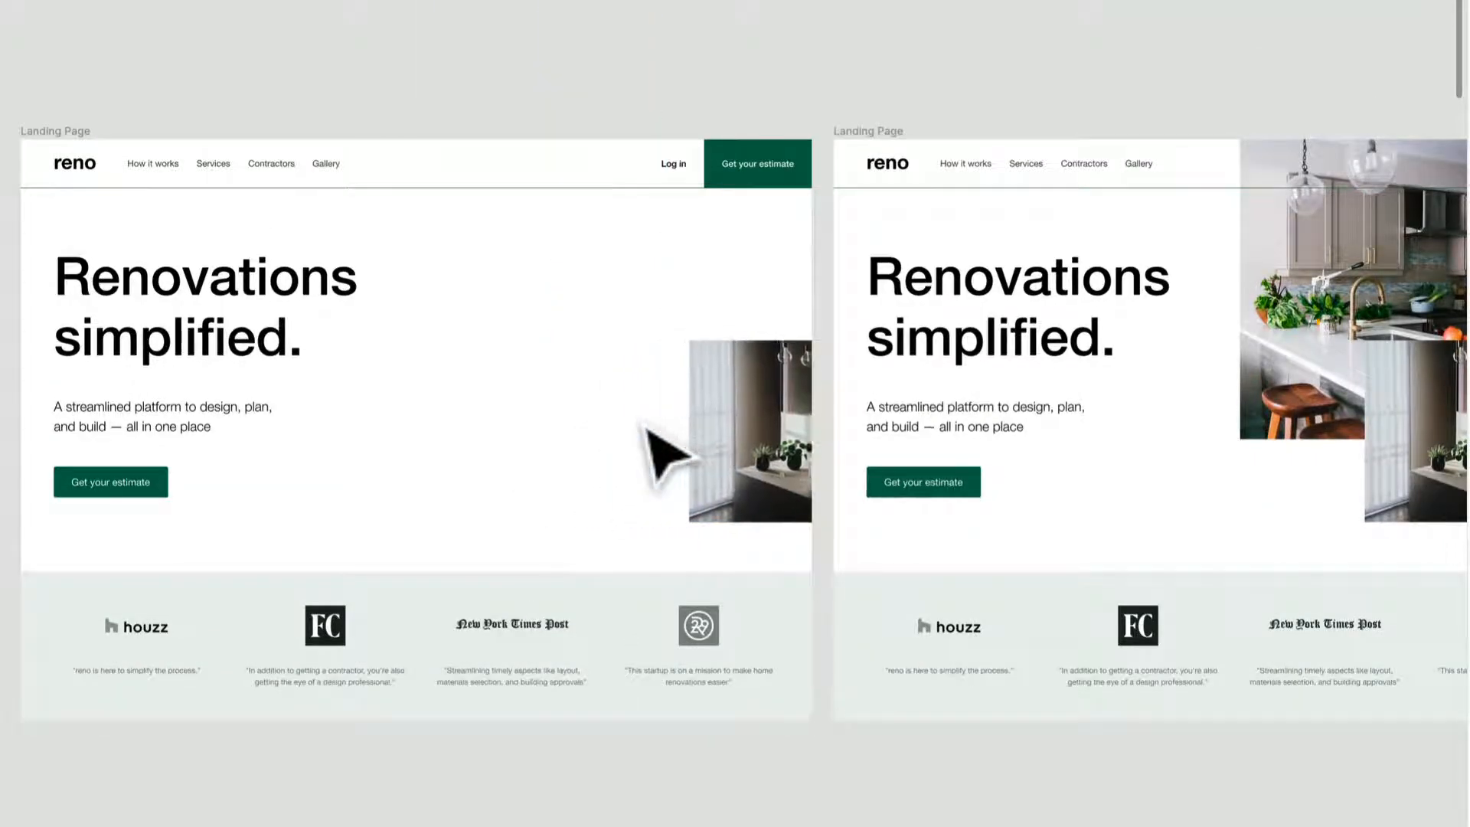
key(shift+Right)
key(shift+Right)
key(shift+Right)
key(shift+Right)
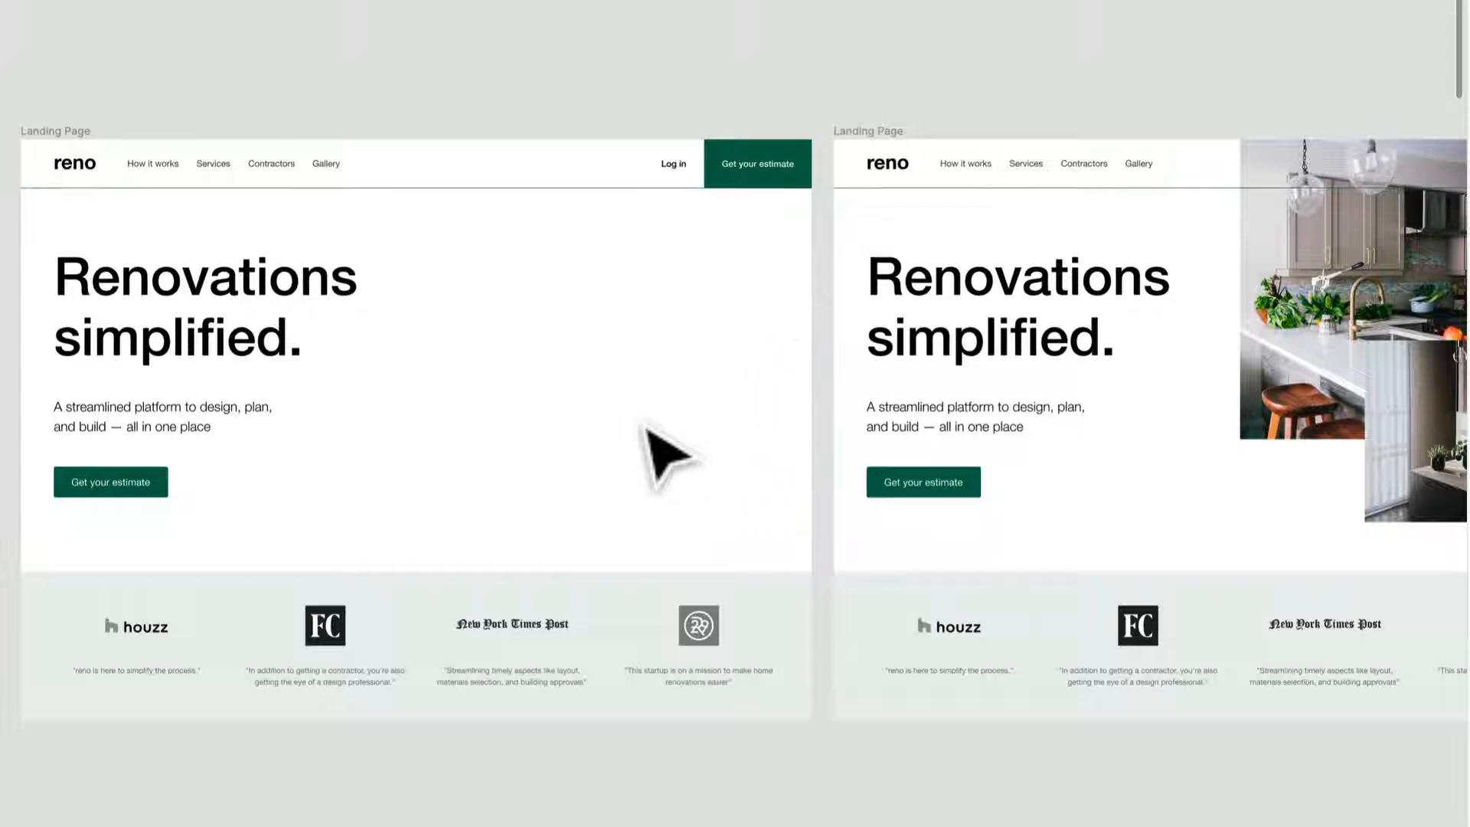
Step: Move the press logos section straight down below the bottom edge of the first Landing Page frame
click(574, 679)
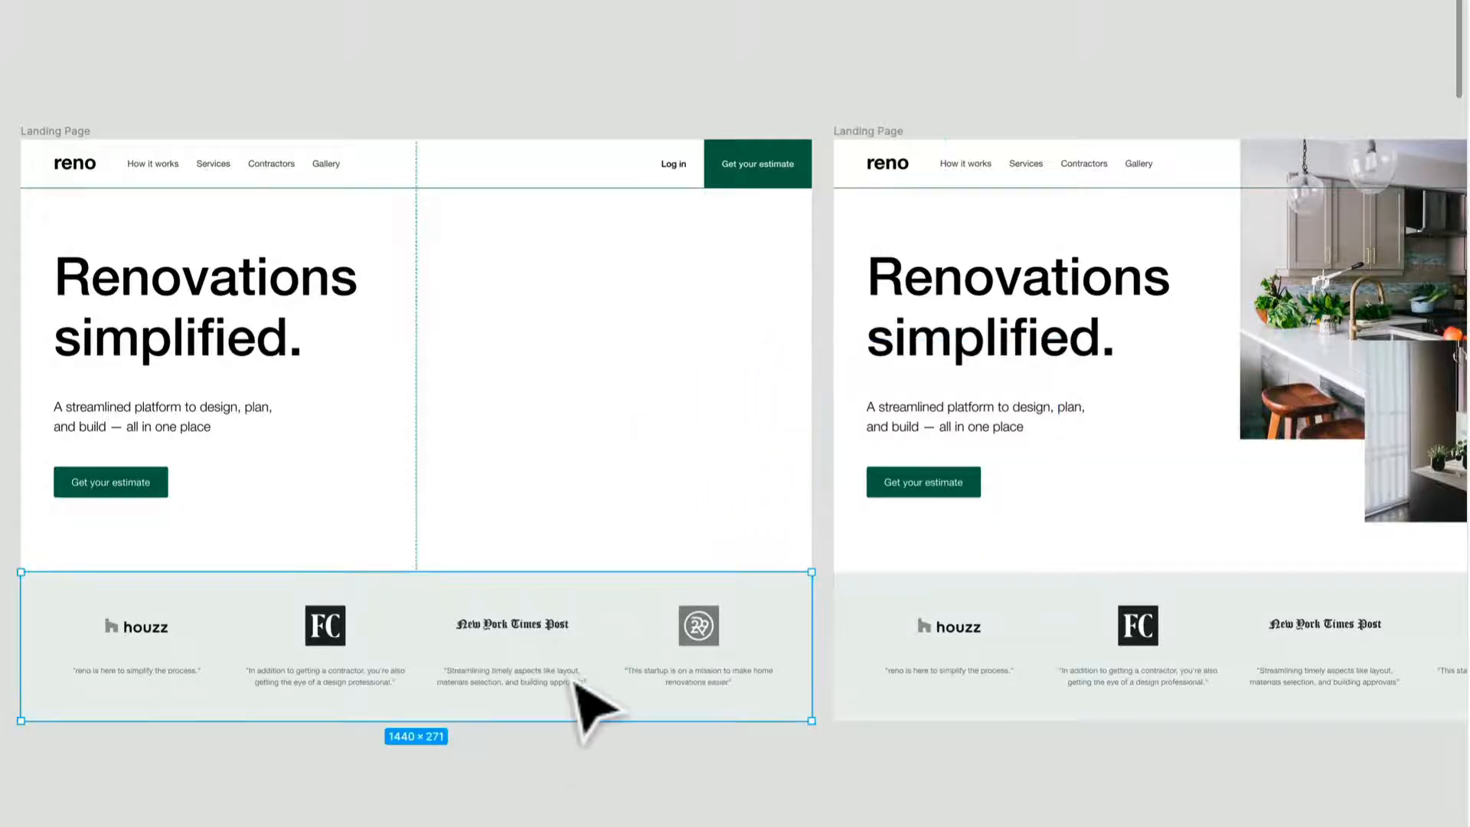
key(shift+Down)
key(shift+Down)
key(shift+Down)
key(shift+Down)
key(shift+Down)
key(shift+Down)
key(shift+Down)
key(shift+Down)
key(shift+Down)
key(shift+Down)
key(shift+Down)
key(shift+Down)
key(shift+Down)
key(shift+Down)
key(shift+Down)
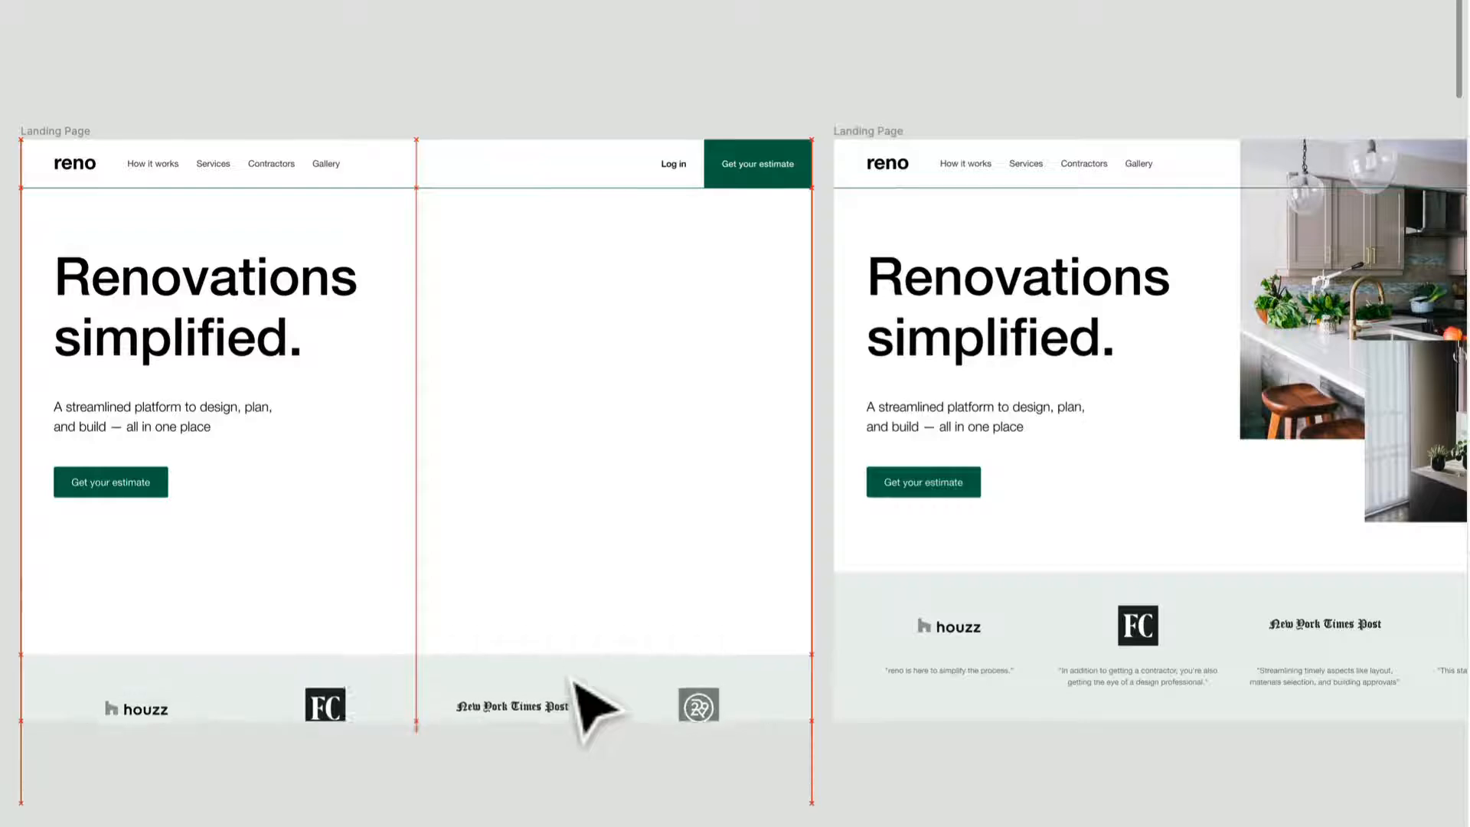
key(shift+Down)
key(shift+Down)
key(shift+Down)
key(shift+Down)
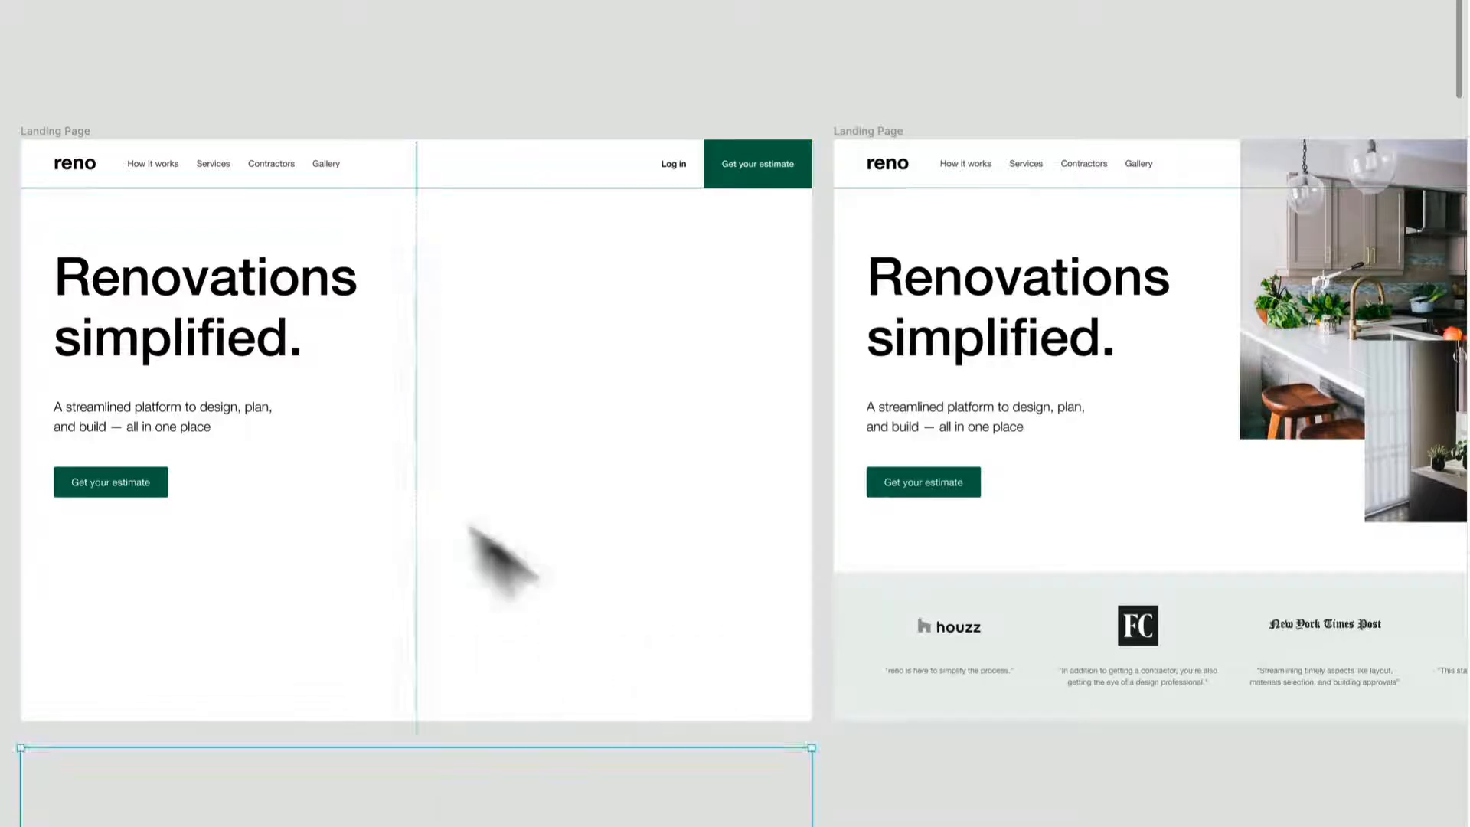
Step: Move the hero title block left until its text and button lie outside the first Landing Page frame
click(195, 323)
drag(188, 319, 383, 303)
key(shift+Left)
drag(577, 278, 372, 289)
key(shift+Left)
key(shift+Left)
key(shift+Left)
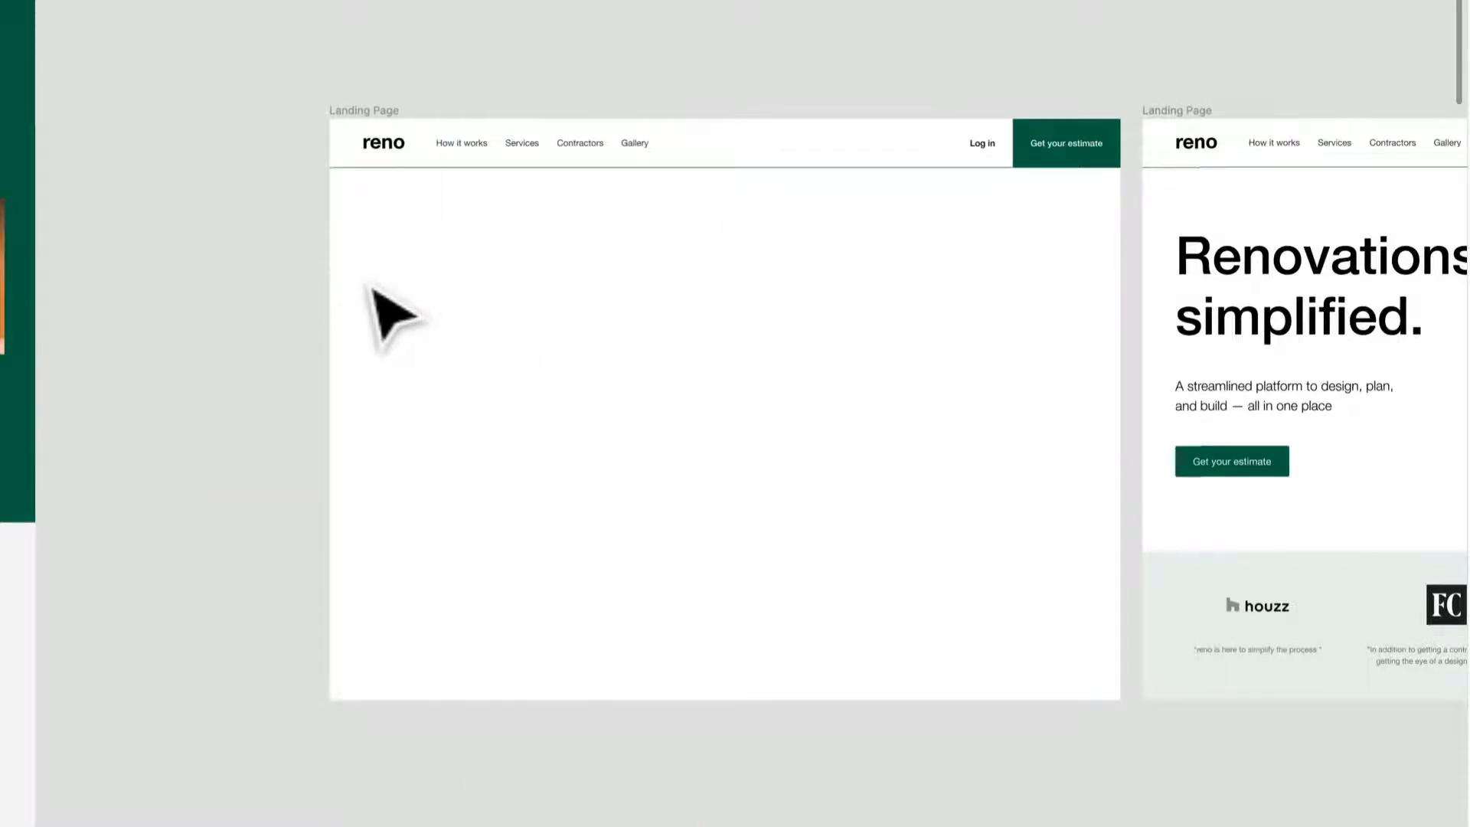
scroll(369, 285, down, 3)
drag(560, 493, 436, 381)
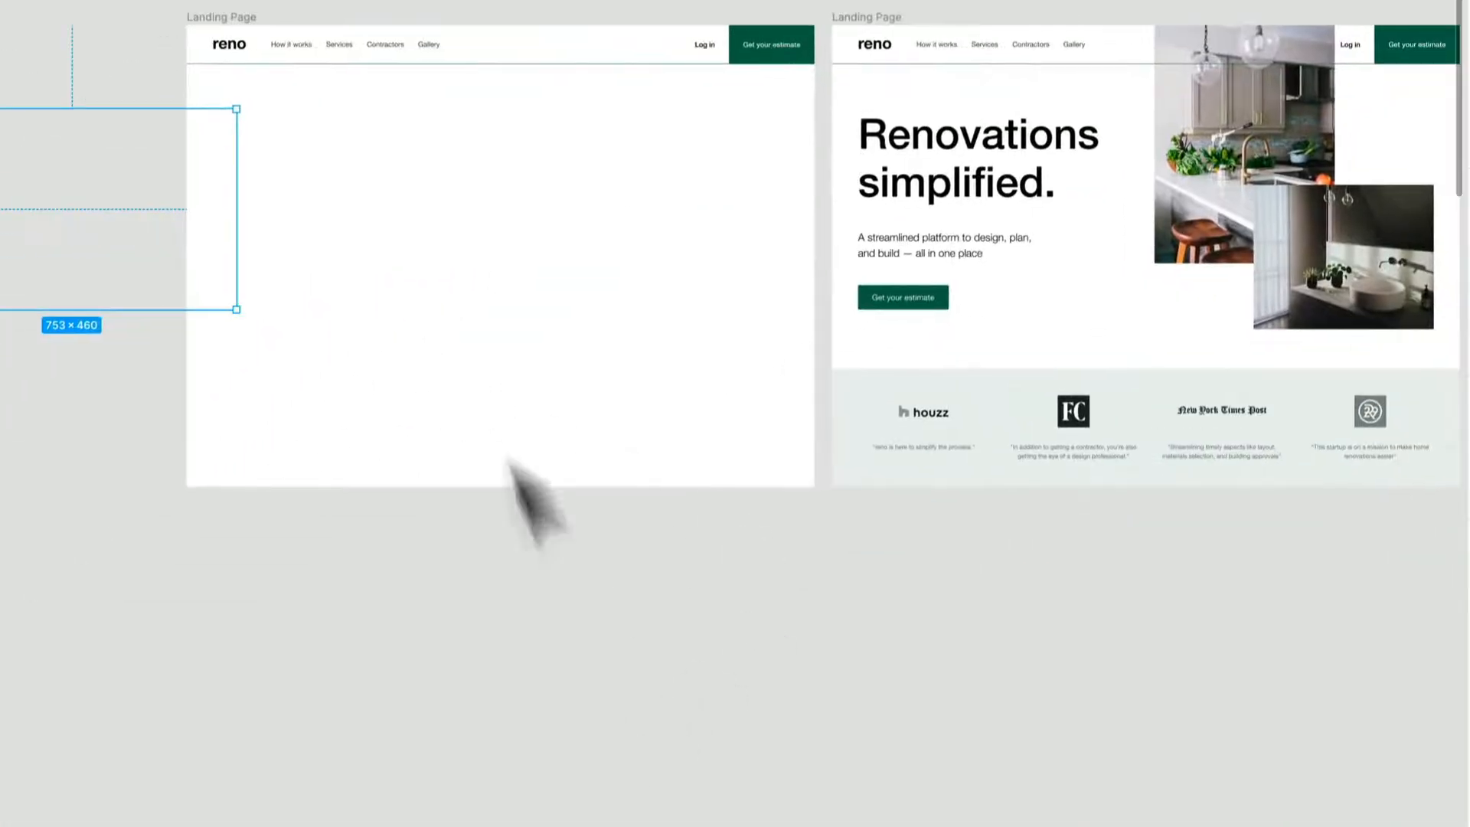
click(511, 60)
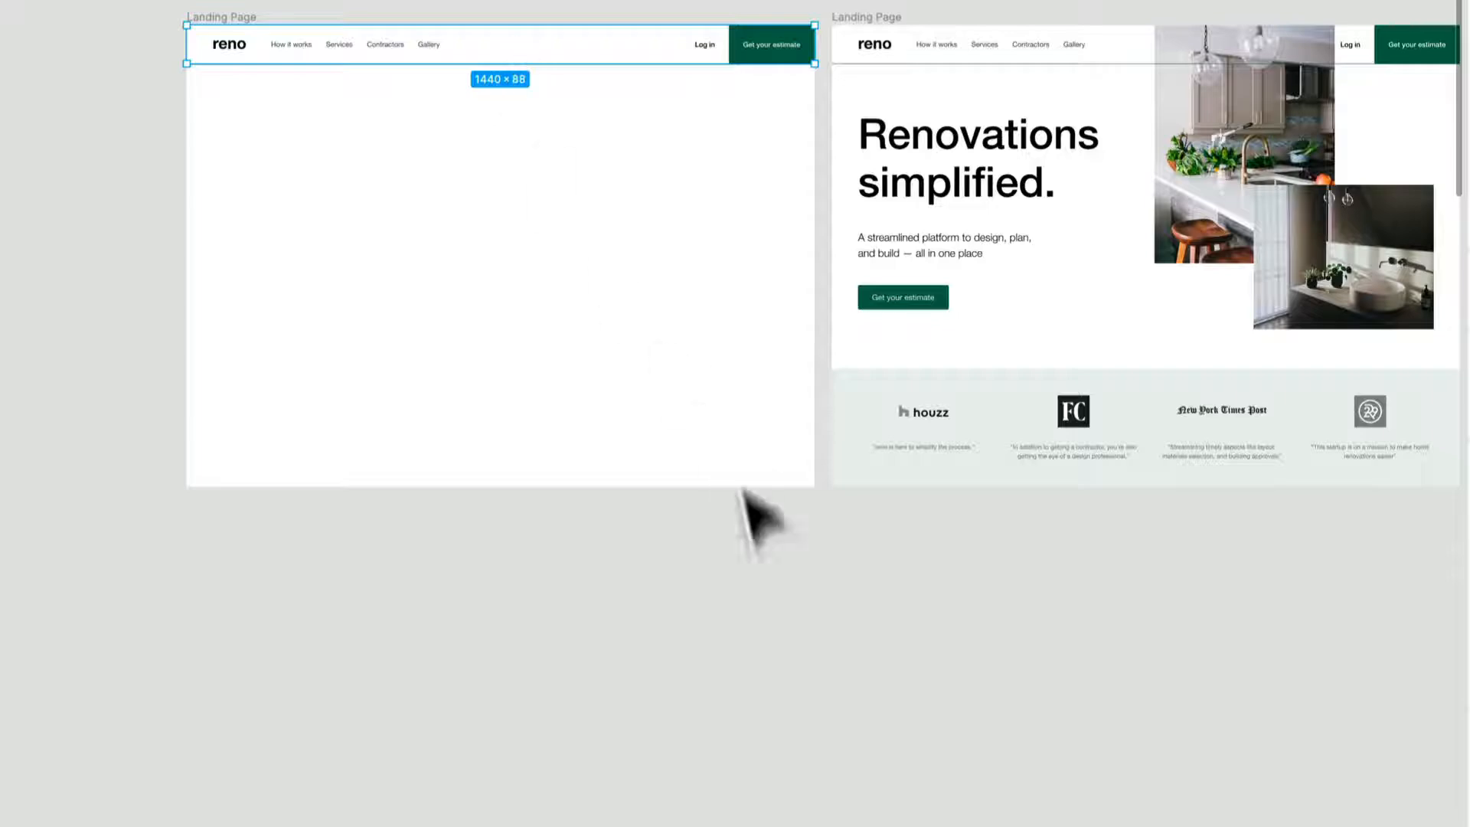
click(753, 568)
drag(819, 490, 673, 748)
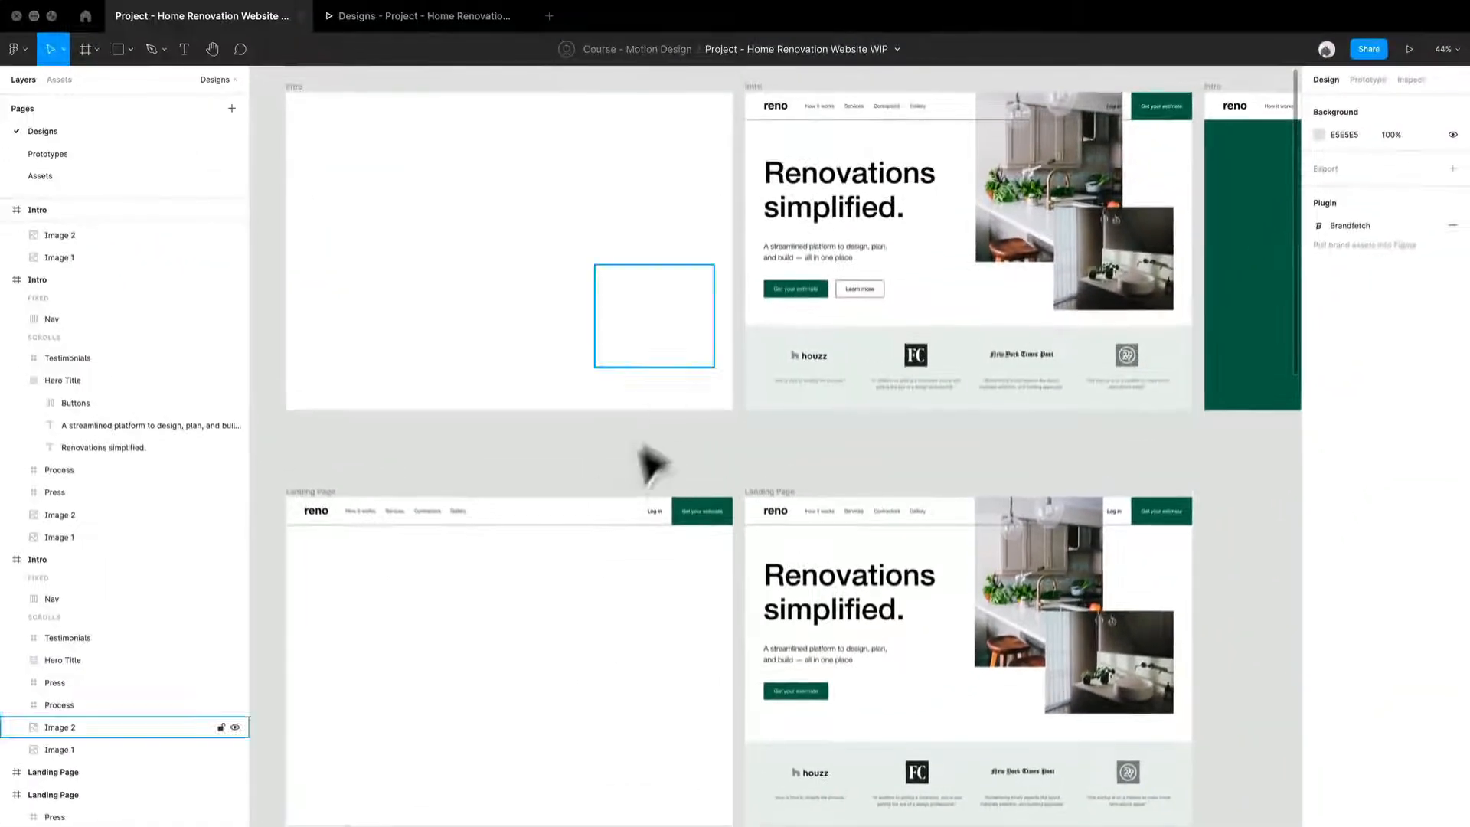
drag(516, 427, 558, 302)
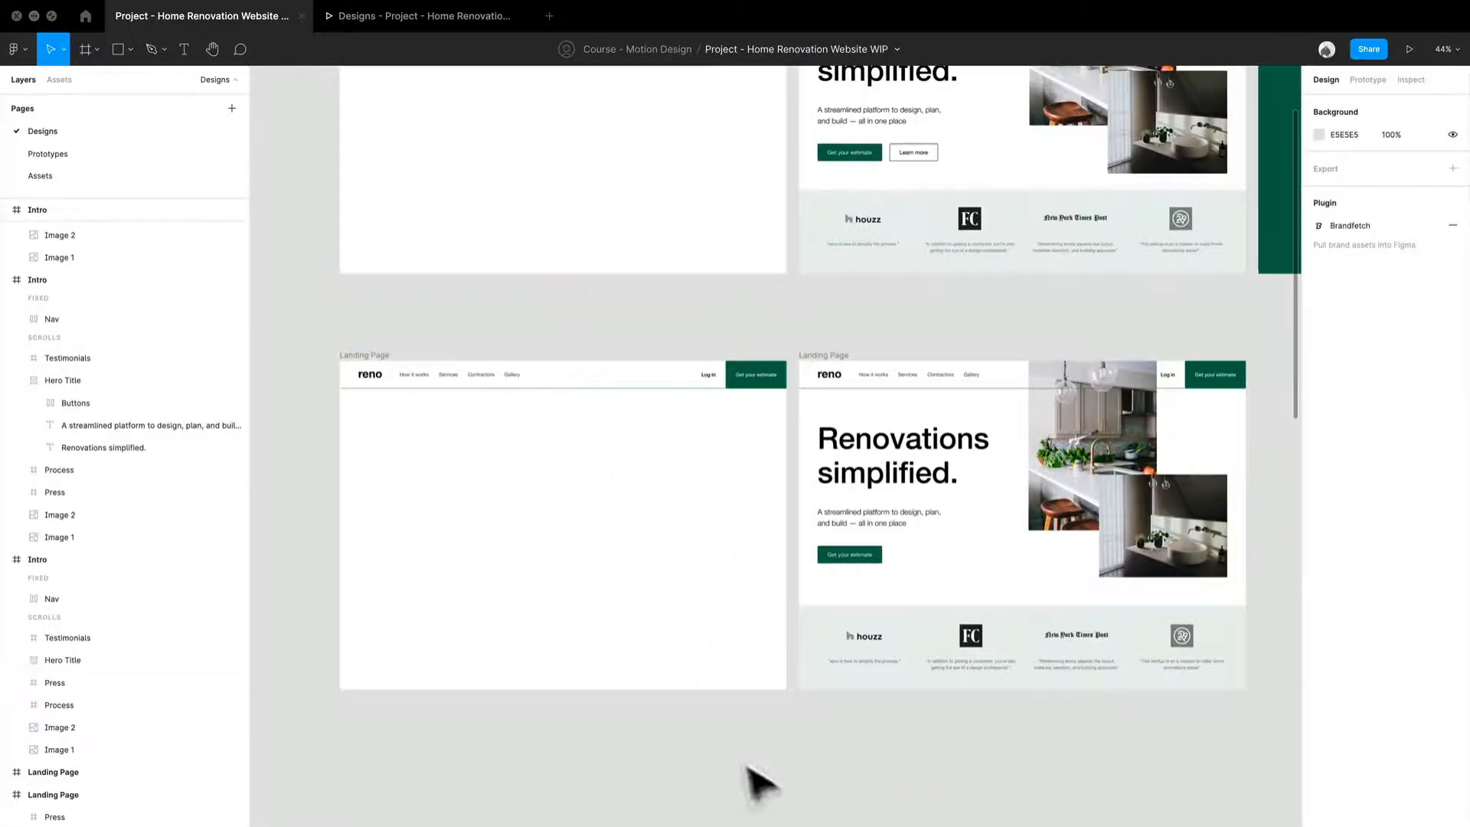
Step: Select all layers inside the first Landing Page frame, including the navigation bar, and set their opacity to 0%
click(385, 357)
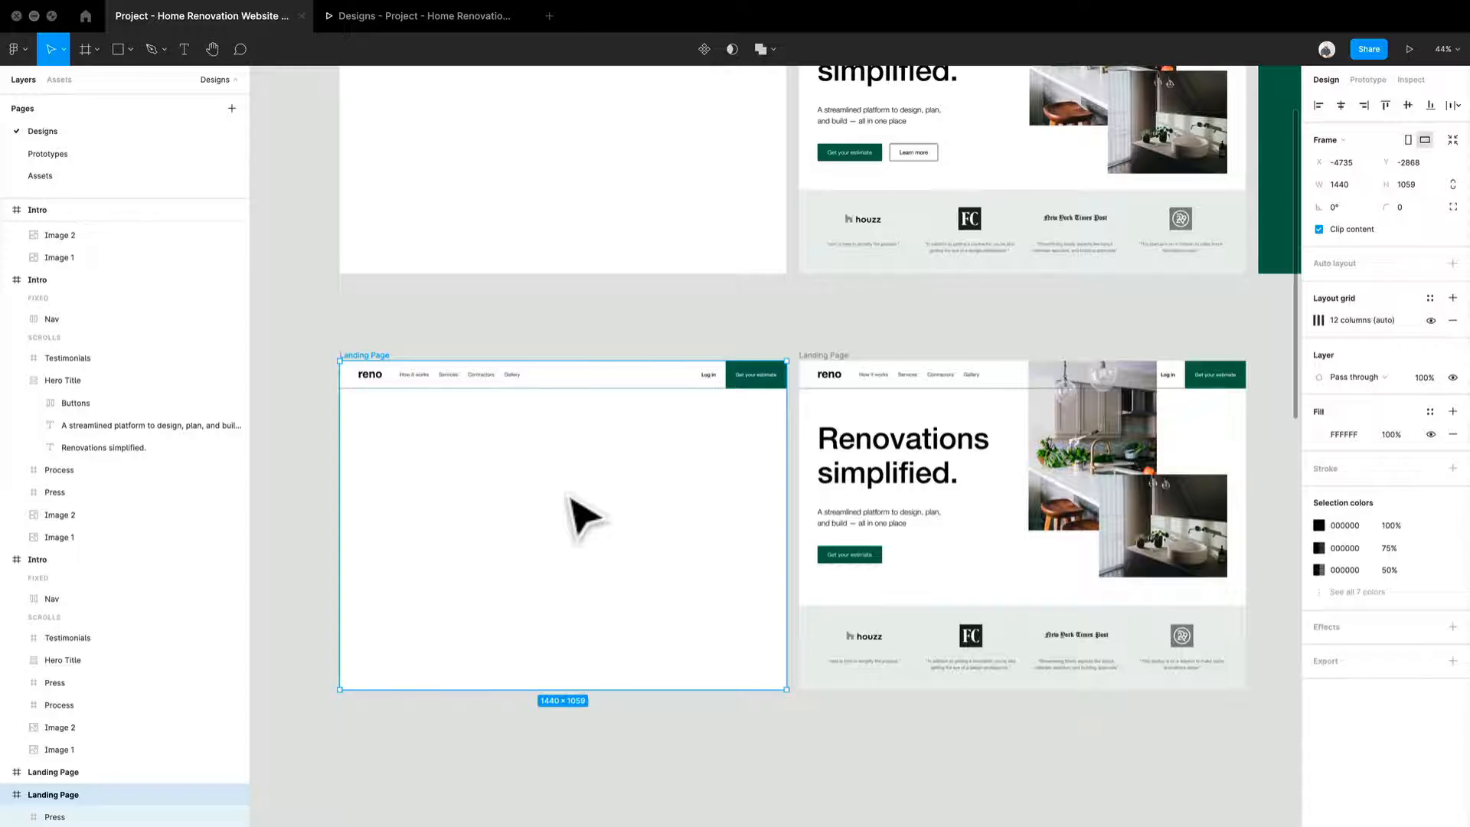
key(super+a)
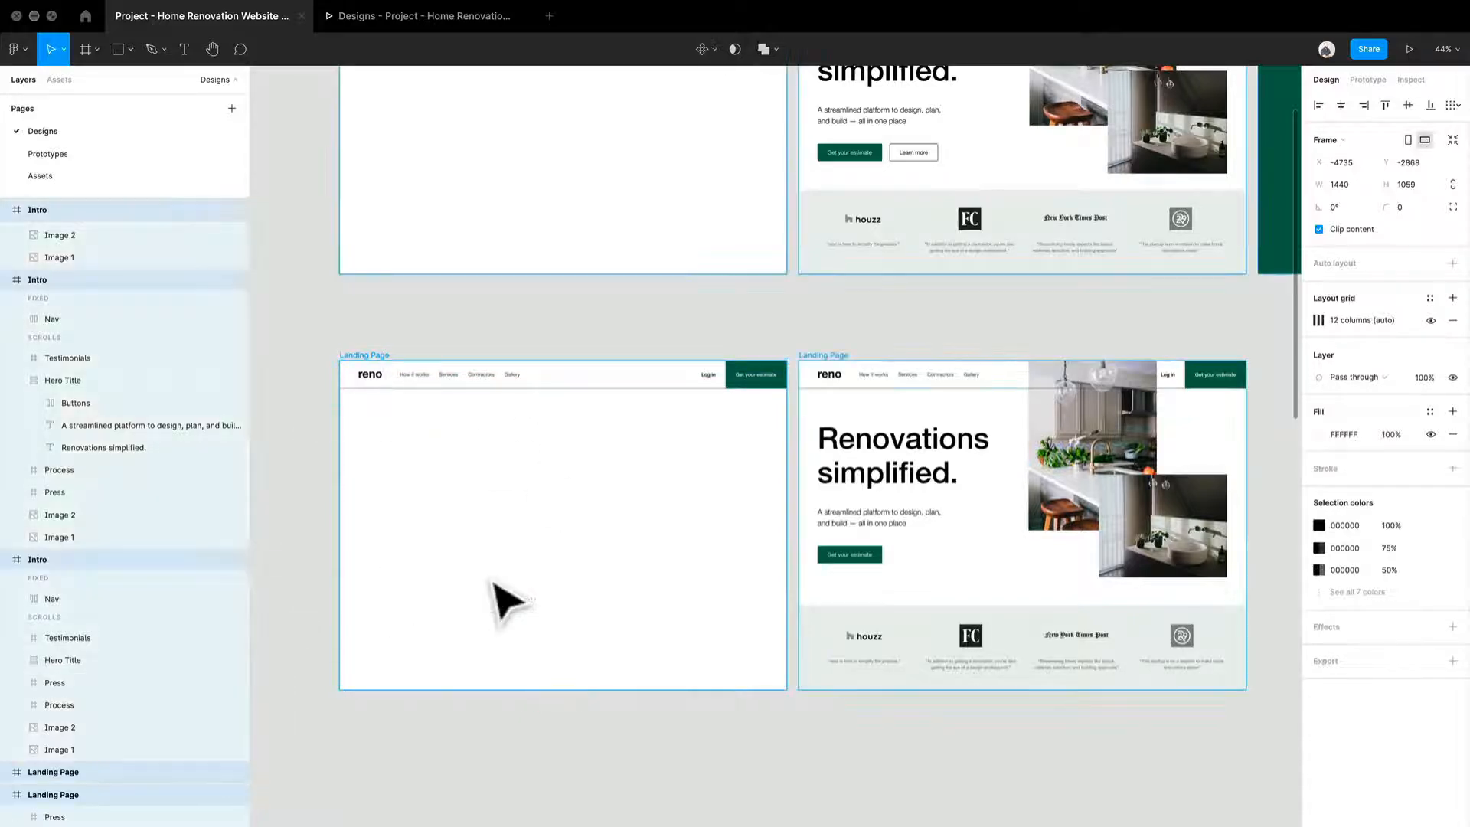
key(Escape)
click(420, 381)
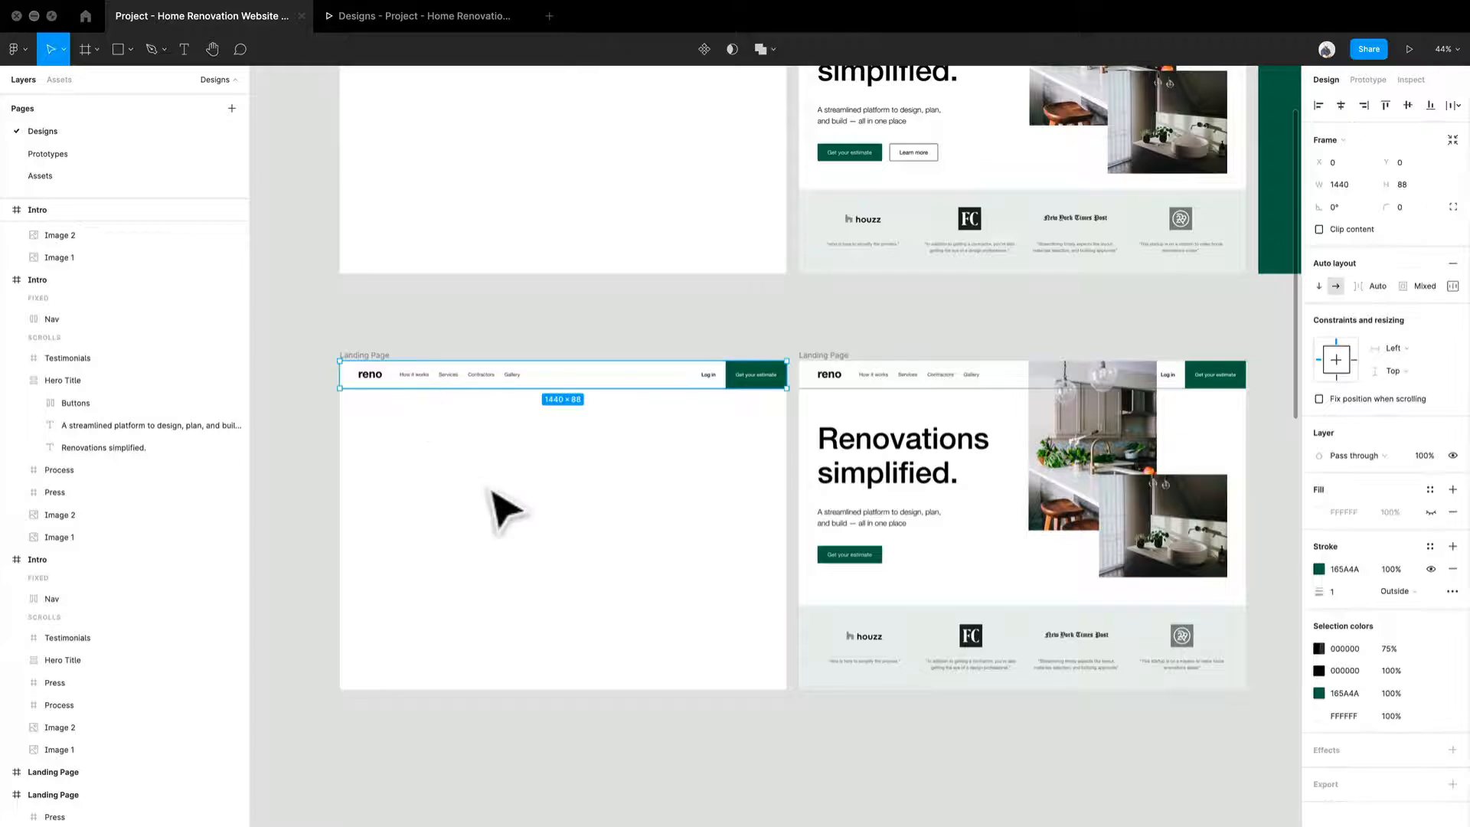
key(super+a)
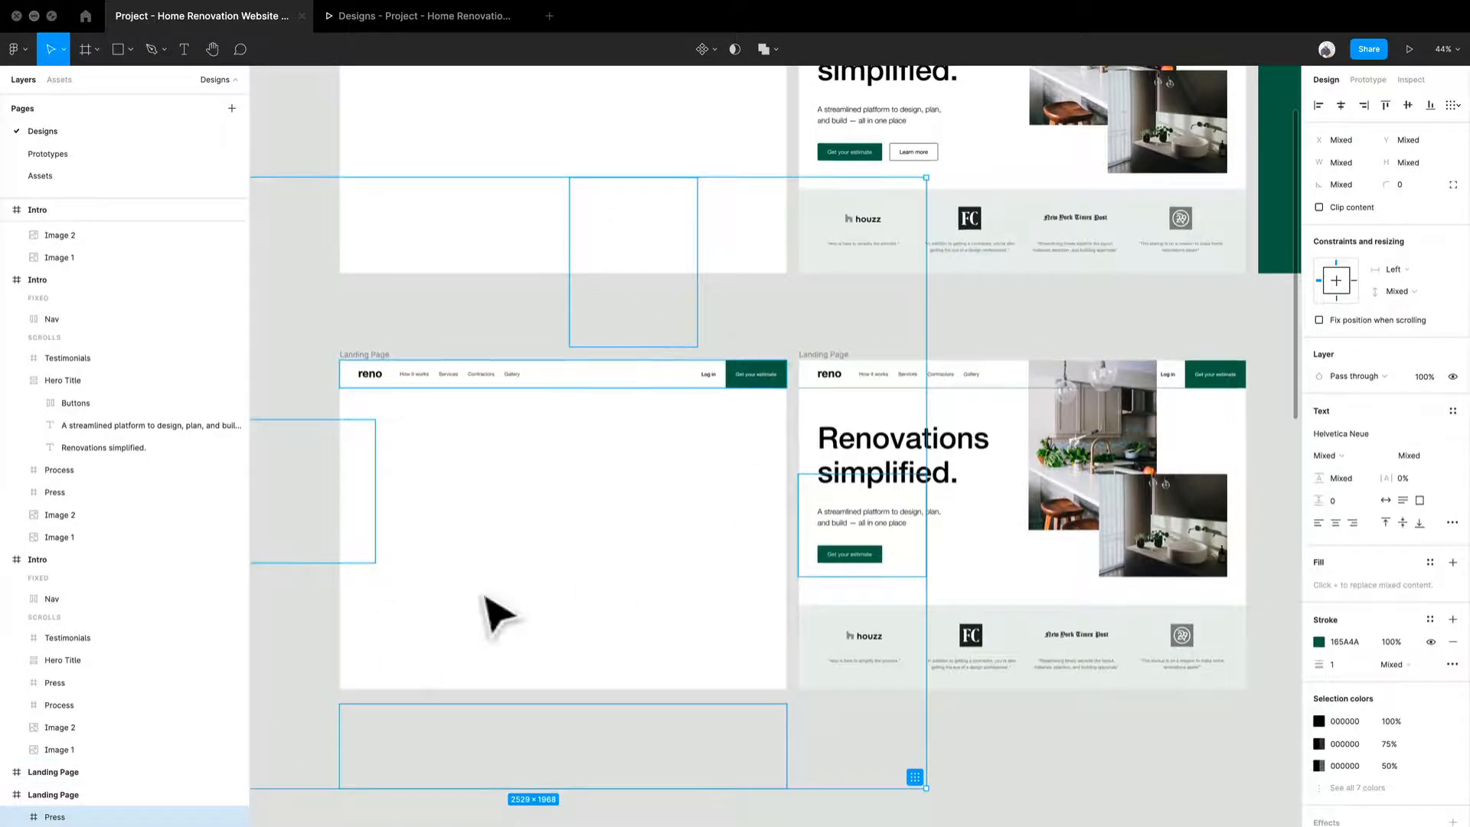
drag(493, 610, 561, 558)
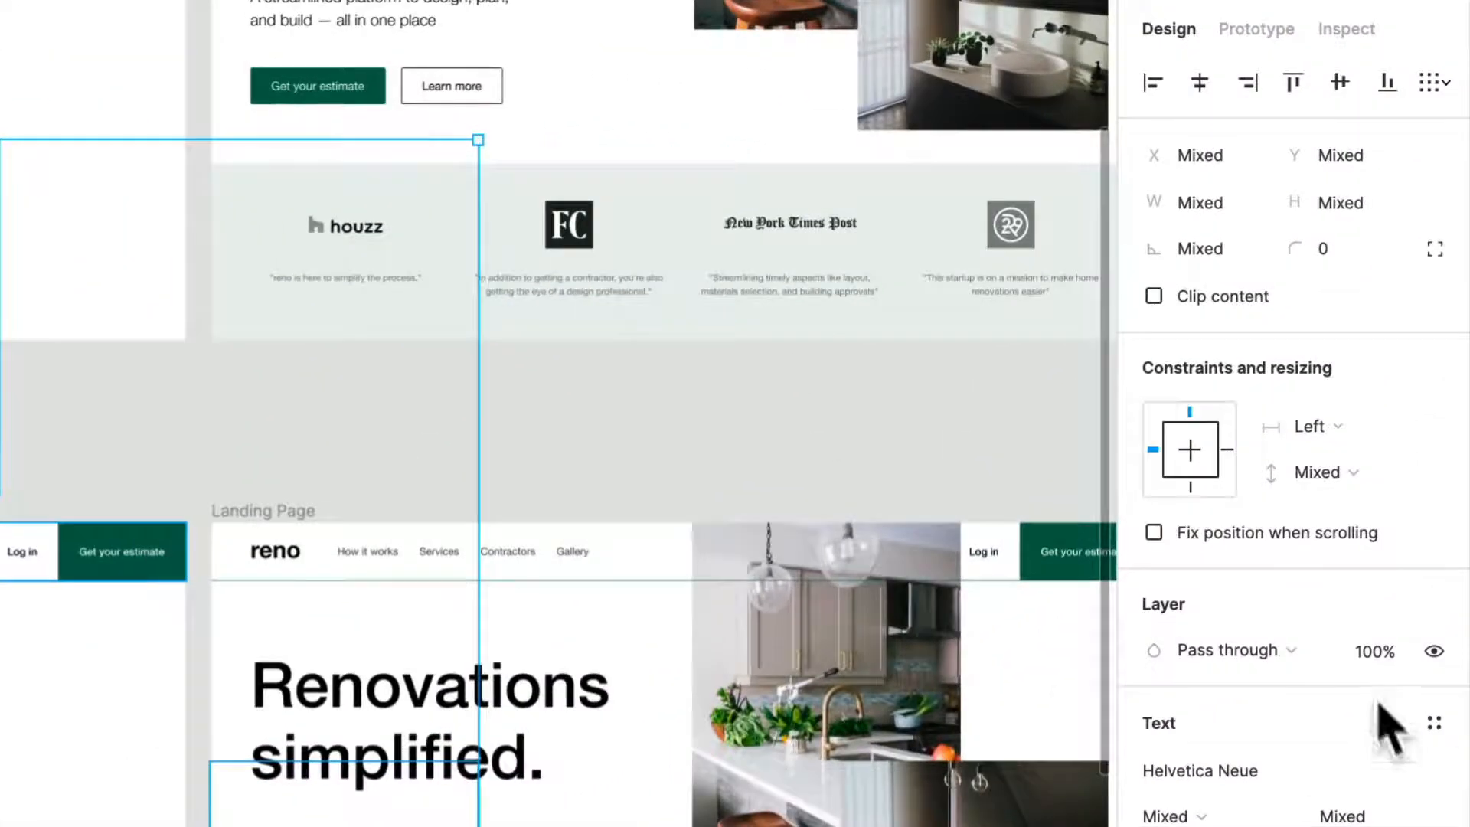
click(1377, 663)
text(0)
key(Return)
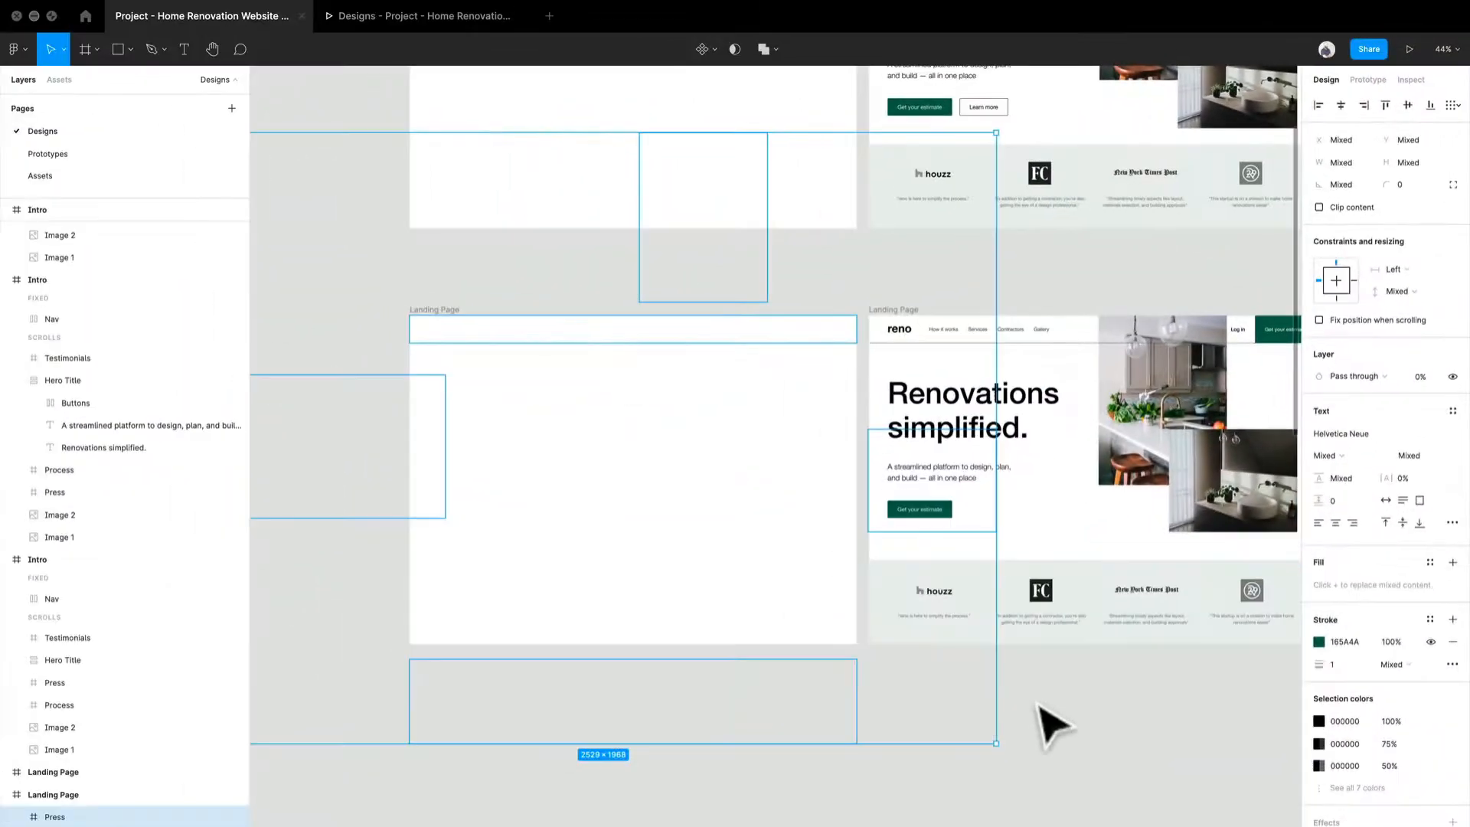
key(Escape)
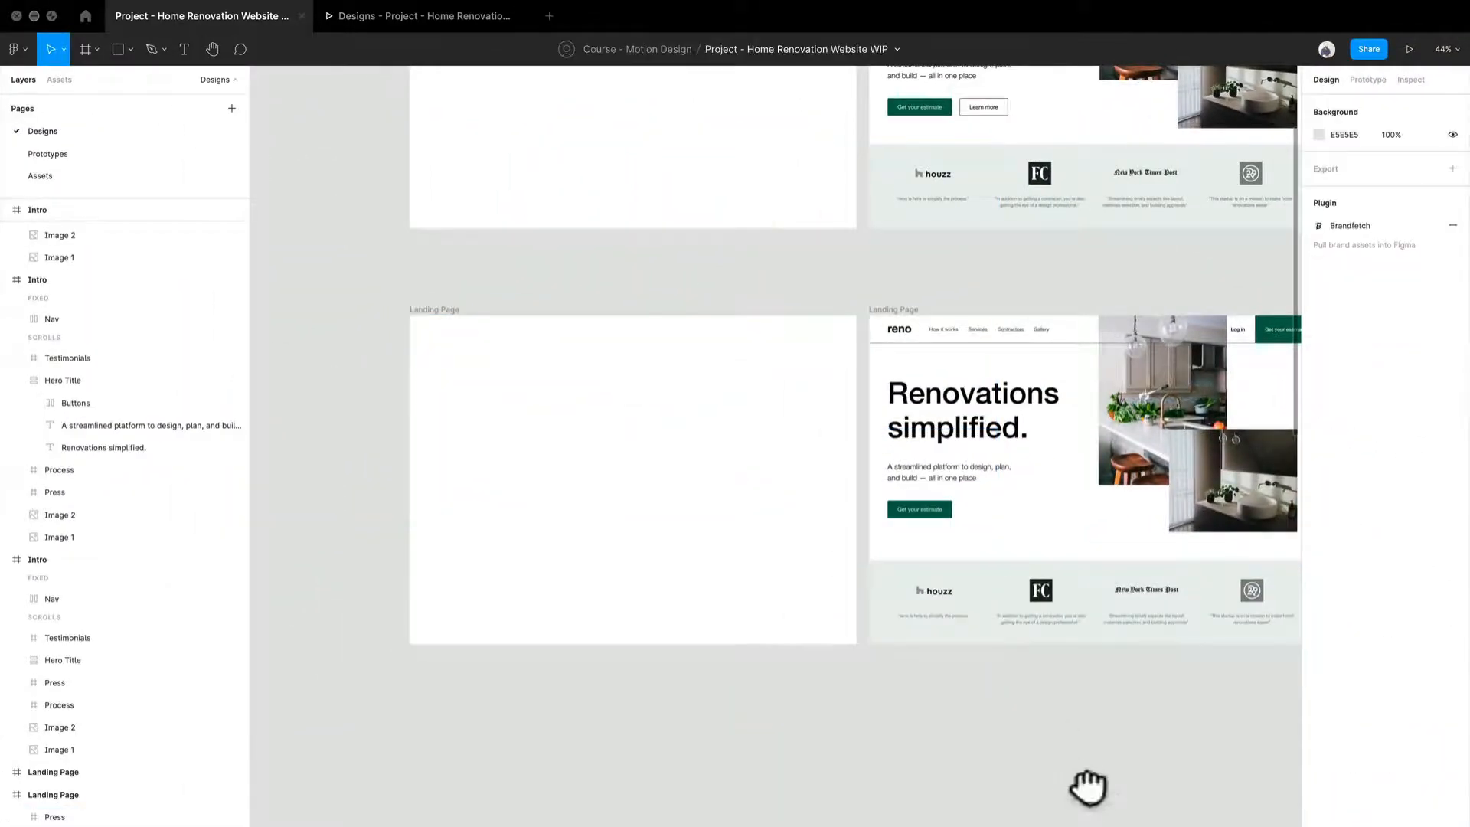
Step: Connect the blank Landing Page frame to the full Landing Page frame and set the interaction's trigger to After delay
drag(1083, 787, 881, 800)
drag(685, 749, 873, 748)
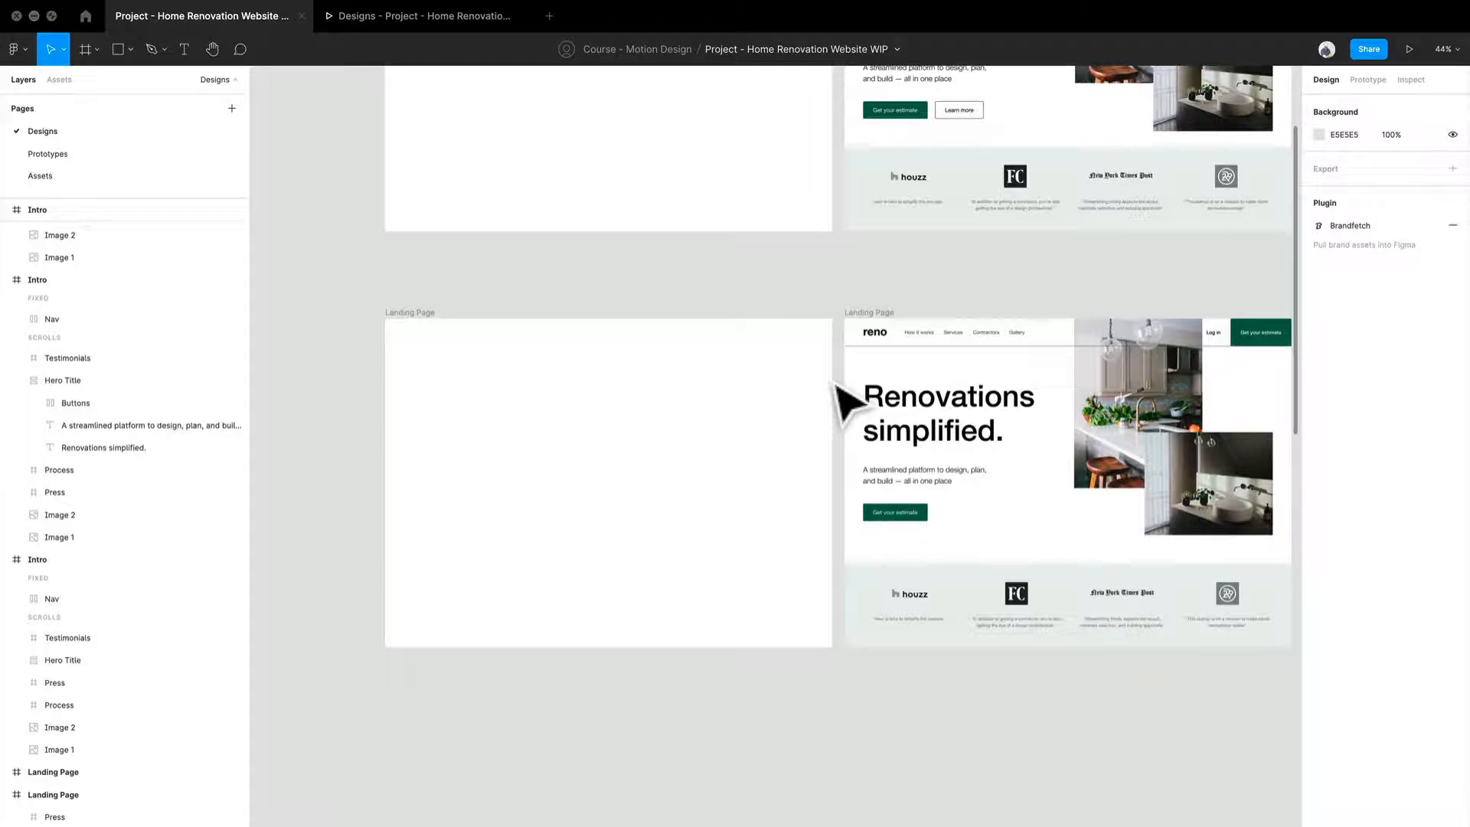
drag(873, 502, 739, 462)
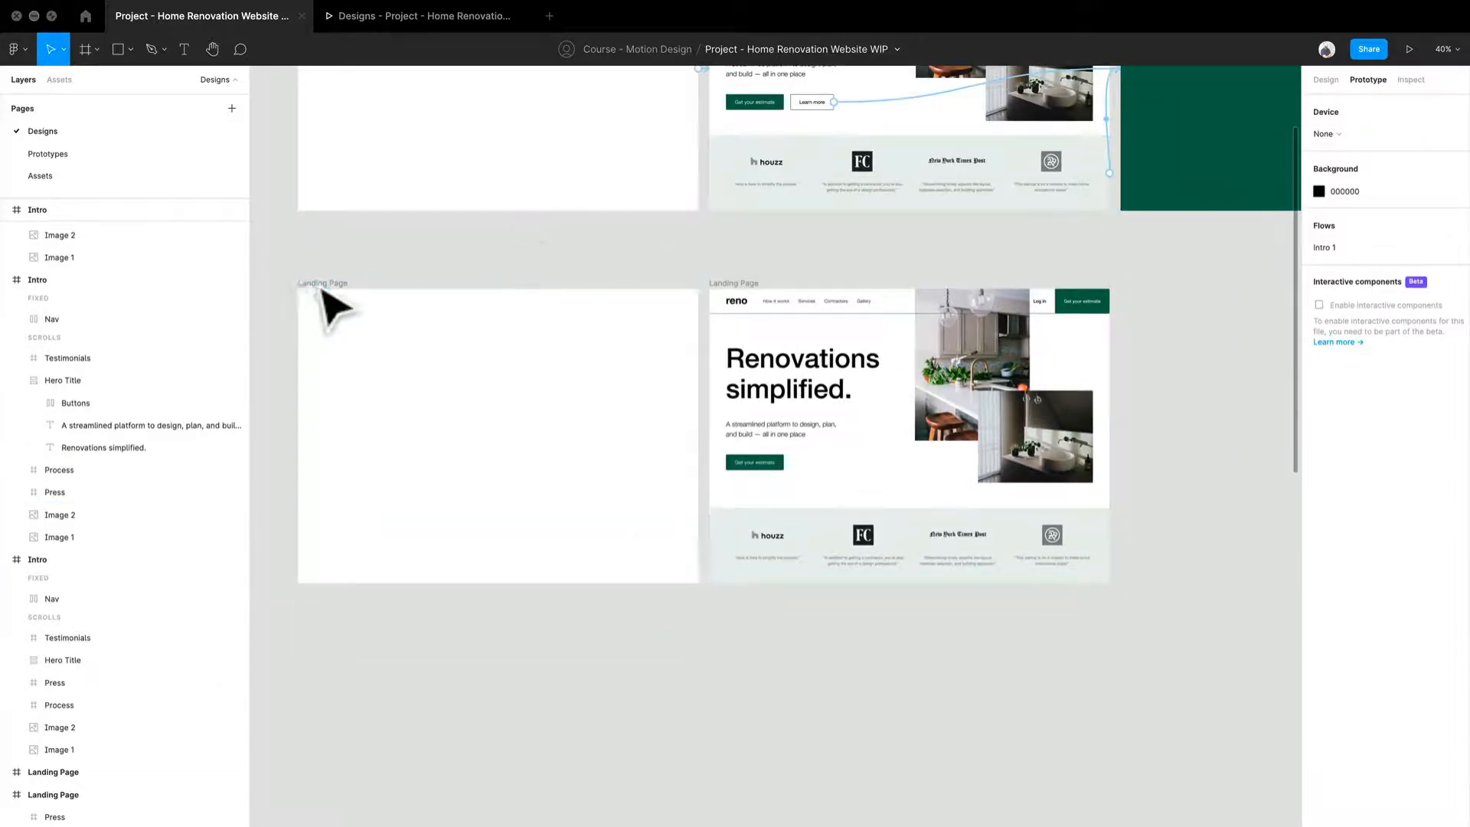
click(332, 295)
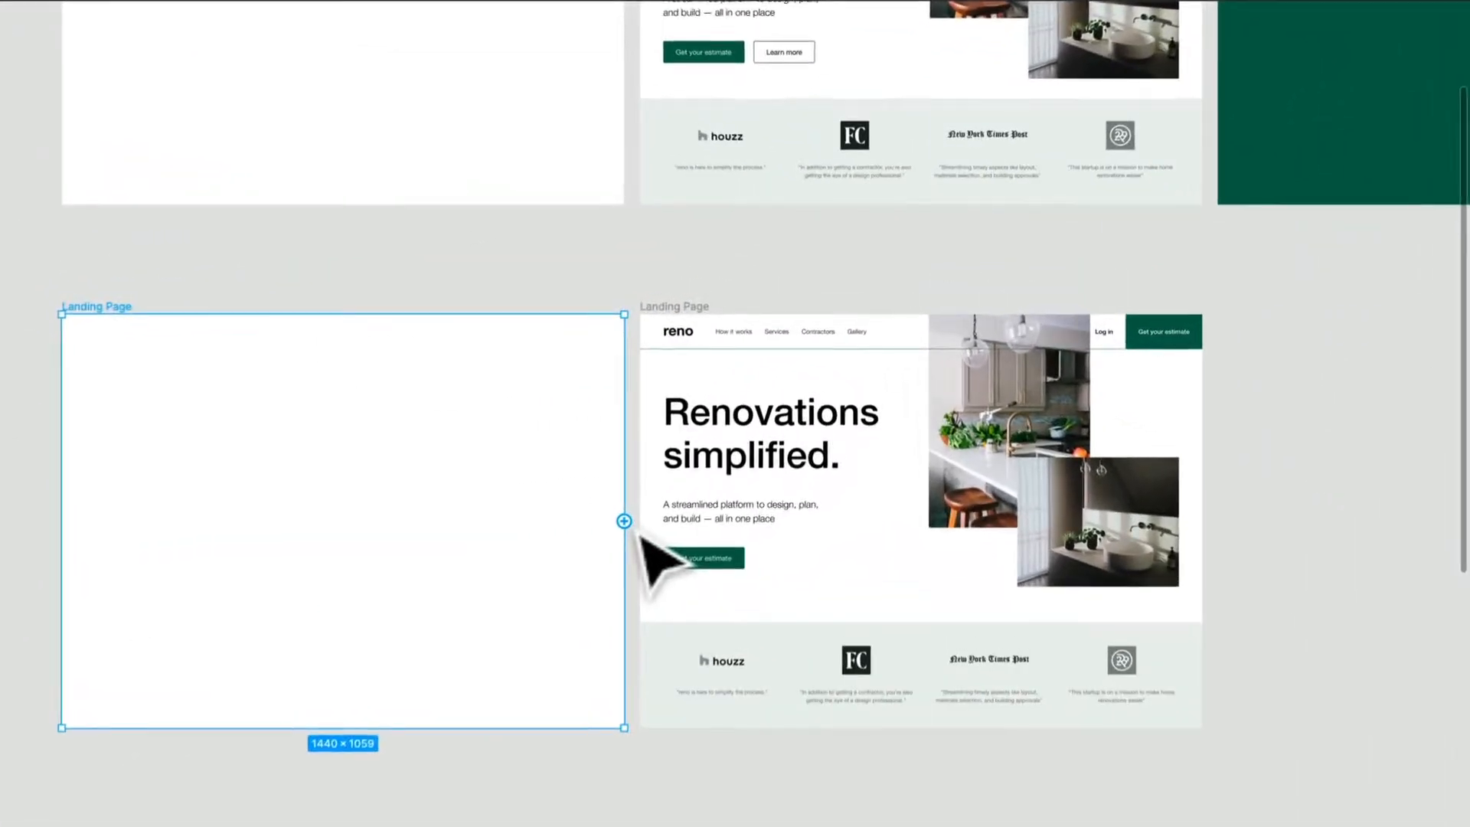
drag(641, 534, 748, 565)
click(896, 337)
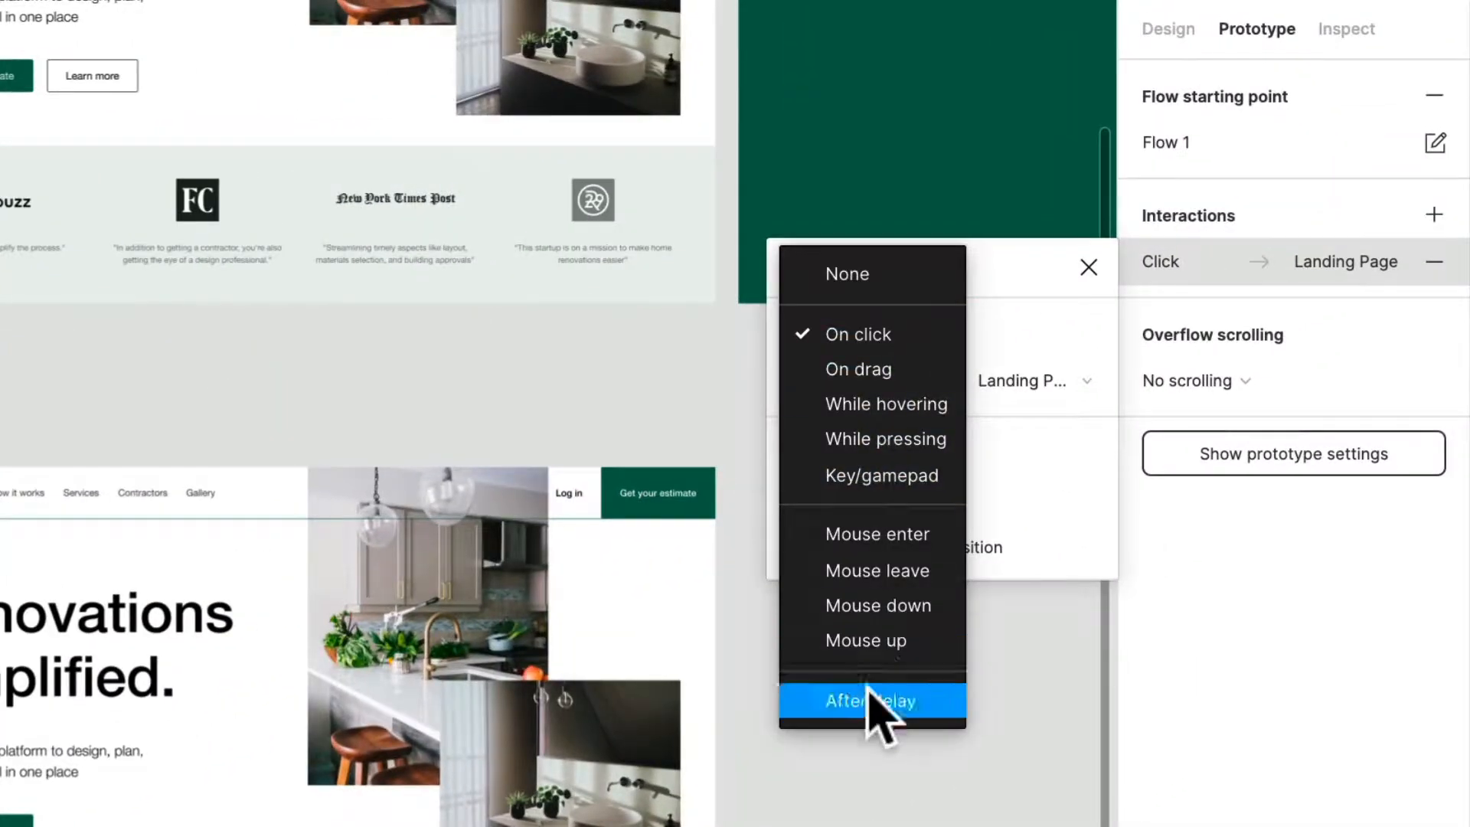
click(870, 700)
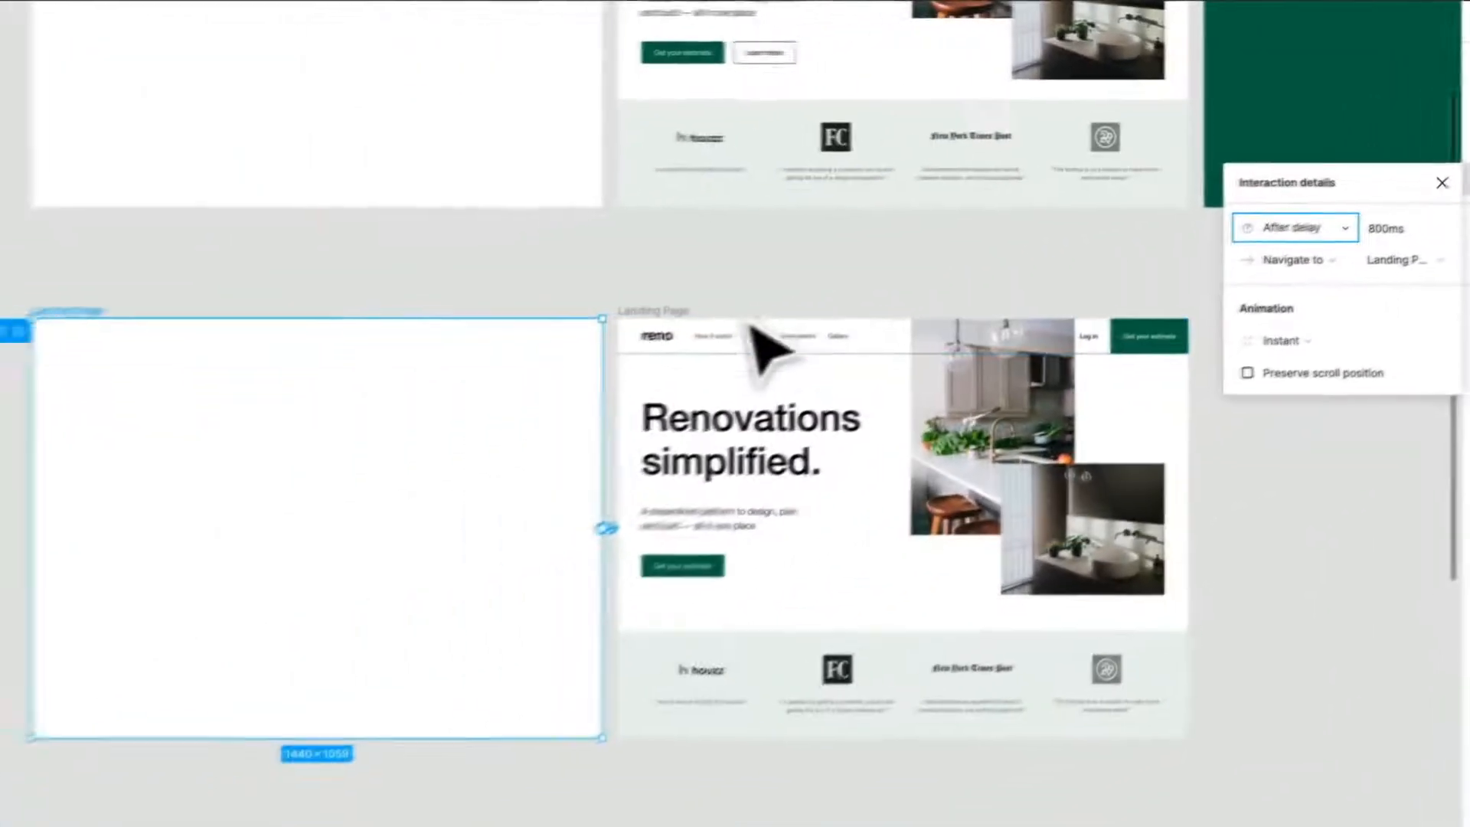
click(138, 424)
Step: Check the delay and animation settings of the existing interaction between the first two Intro frames
scroll(138, 424, up, 6)
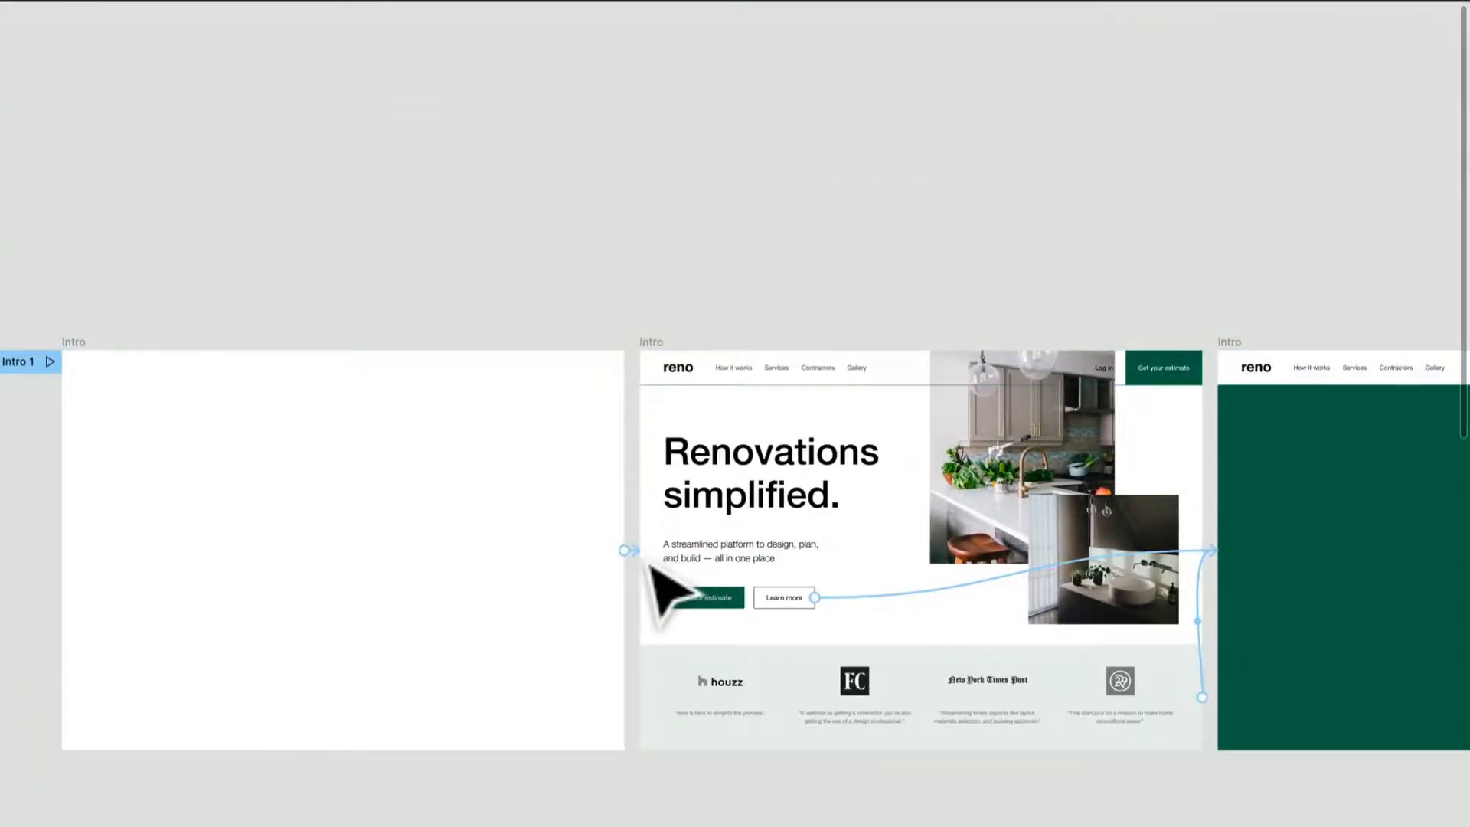
click(626, 551)
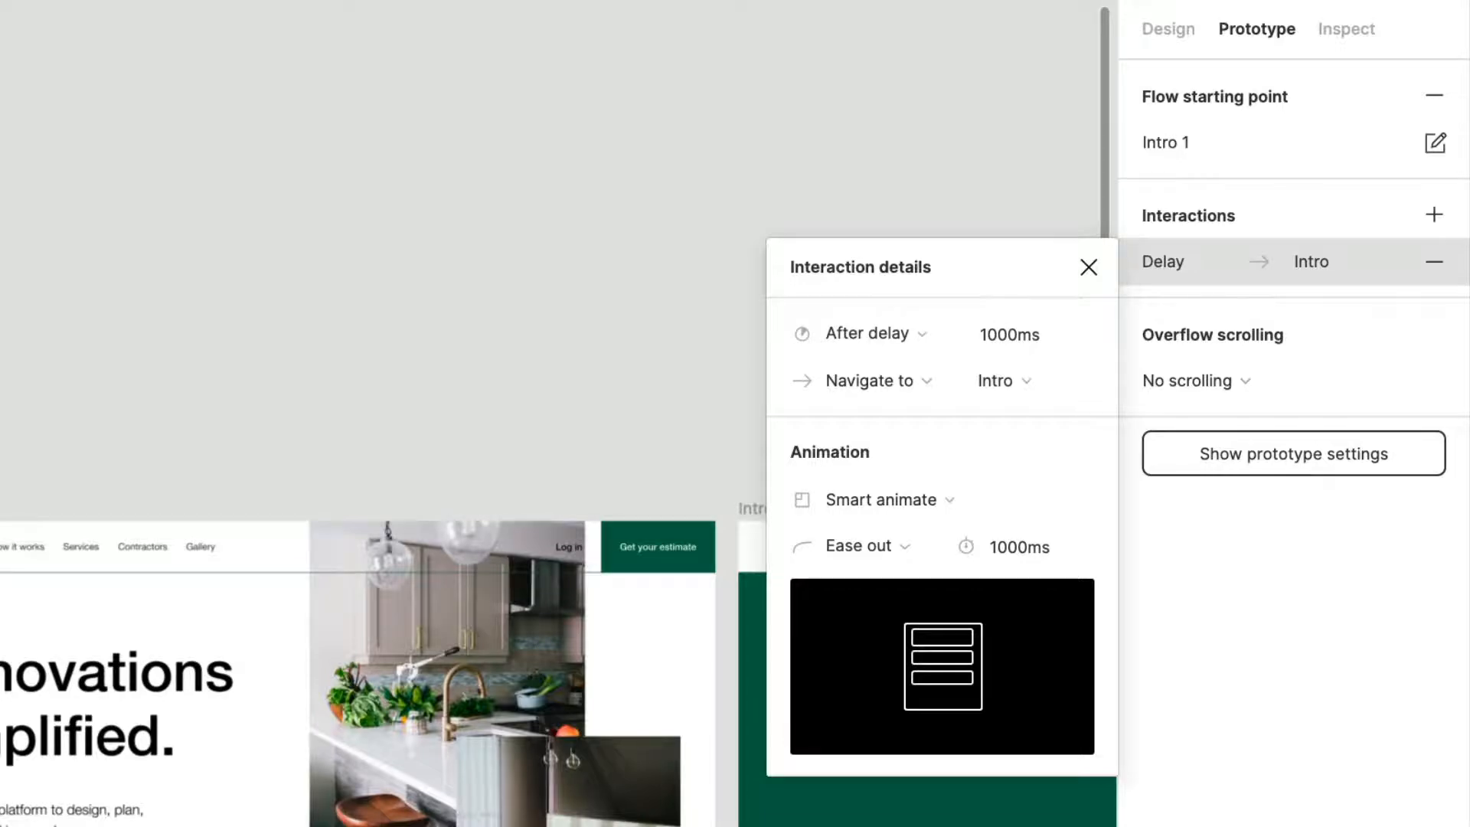
scroll(359, 414, down, 5)
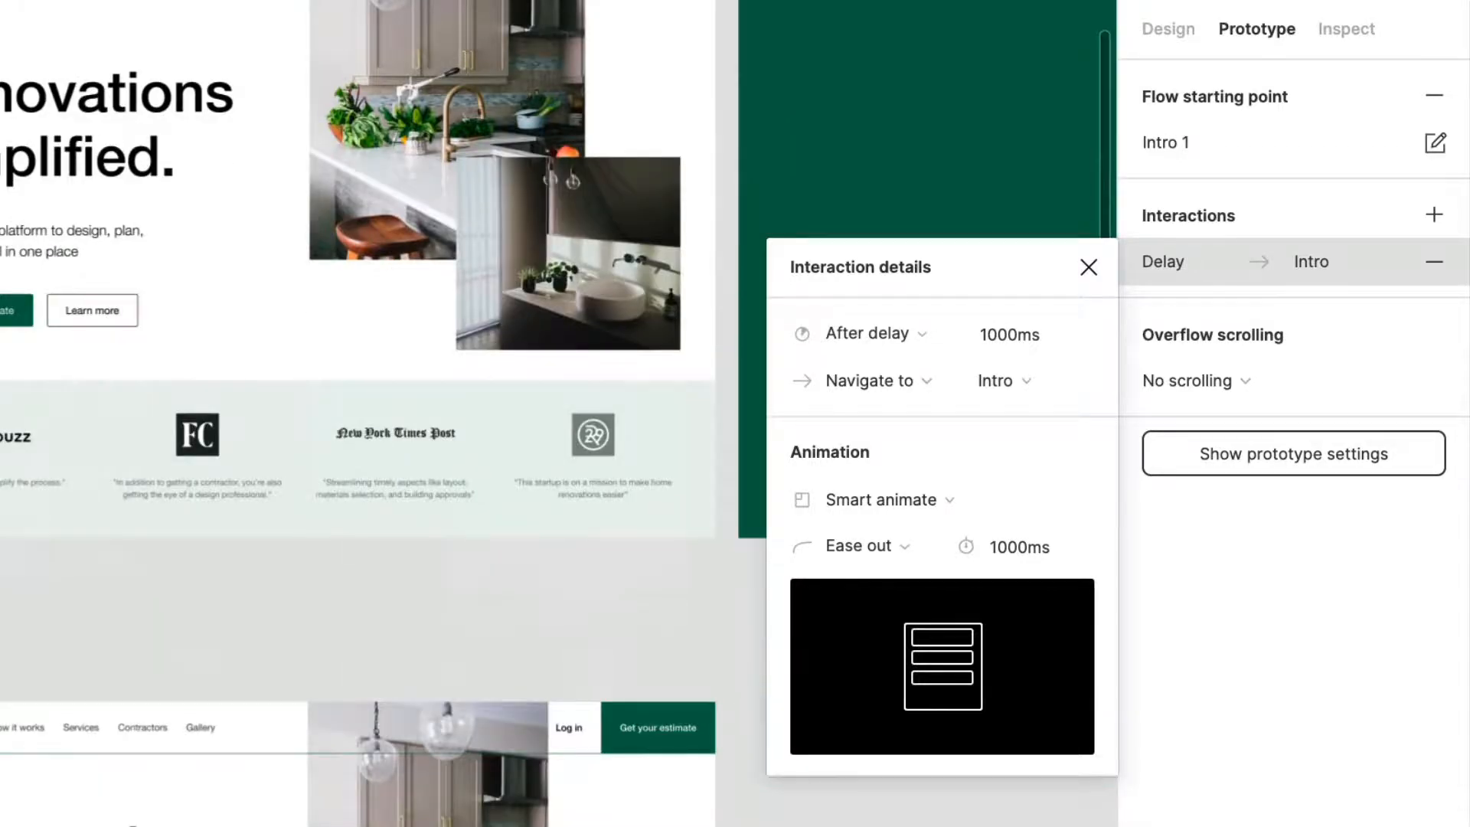
scroll(359, 413, down, 1)
scroll(358, 414, down, 3)
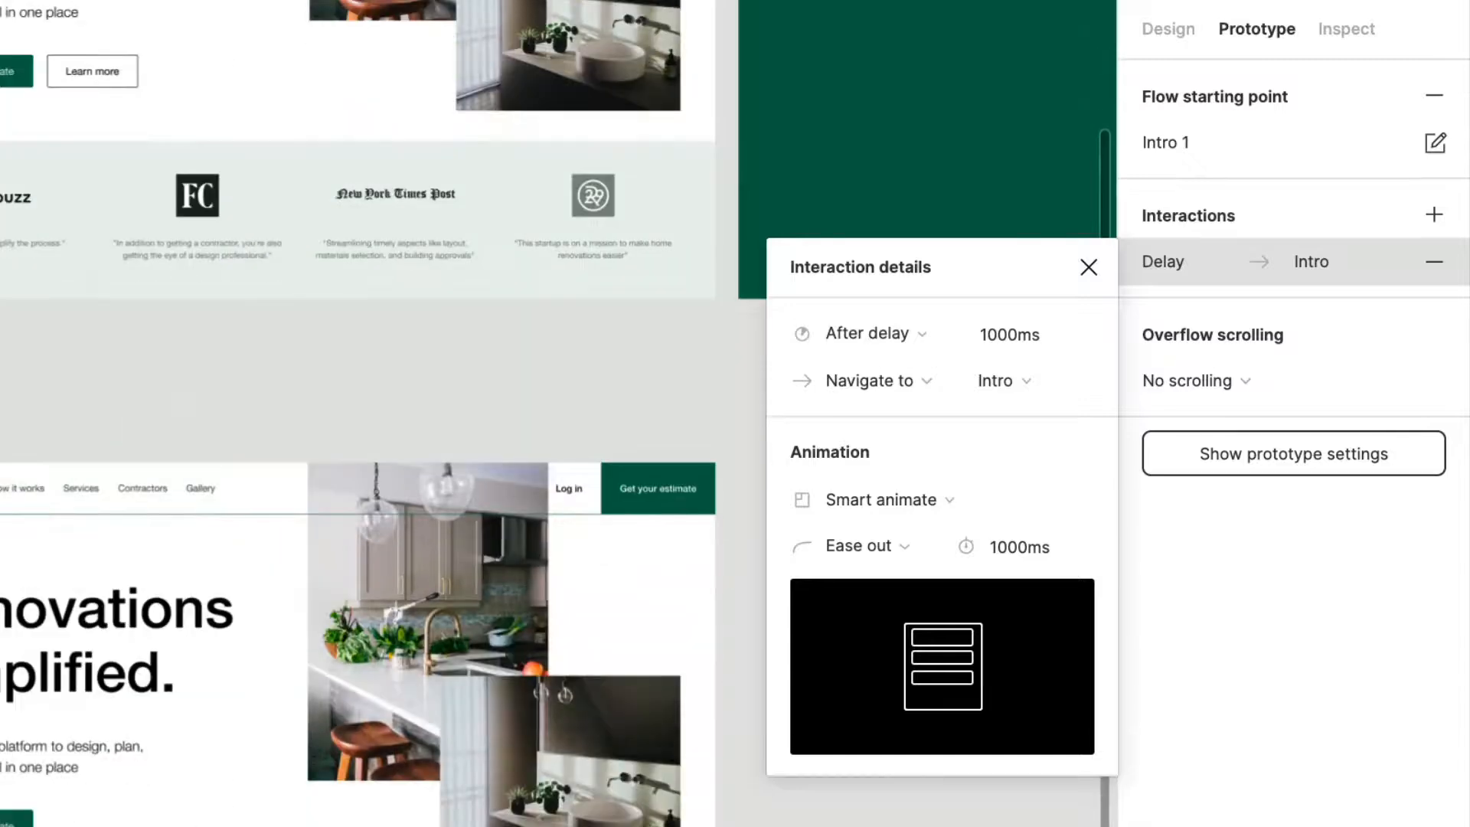
click(827, 804)
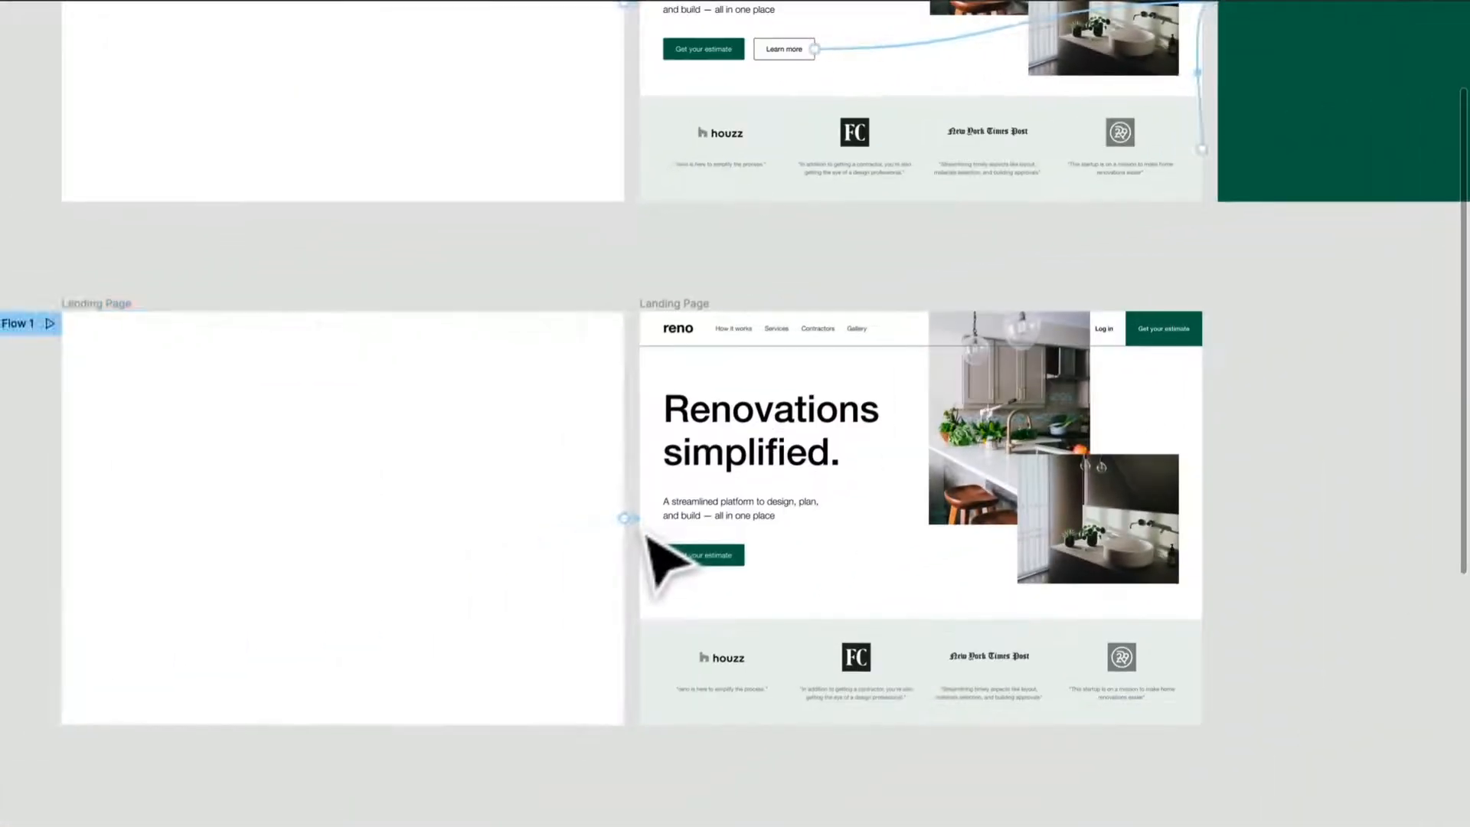
Step: Set the delay of the interaction from the blank Landing Page frame to the full one to 400 ms
click(631, 519)
click(631, 518)
click(1393, 228)
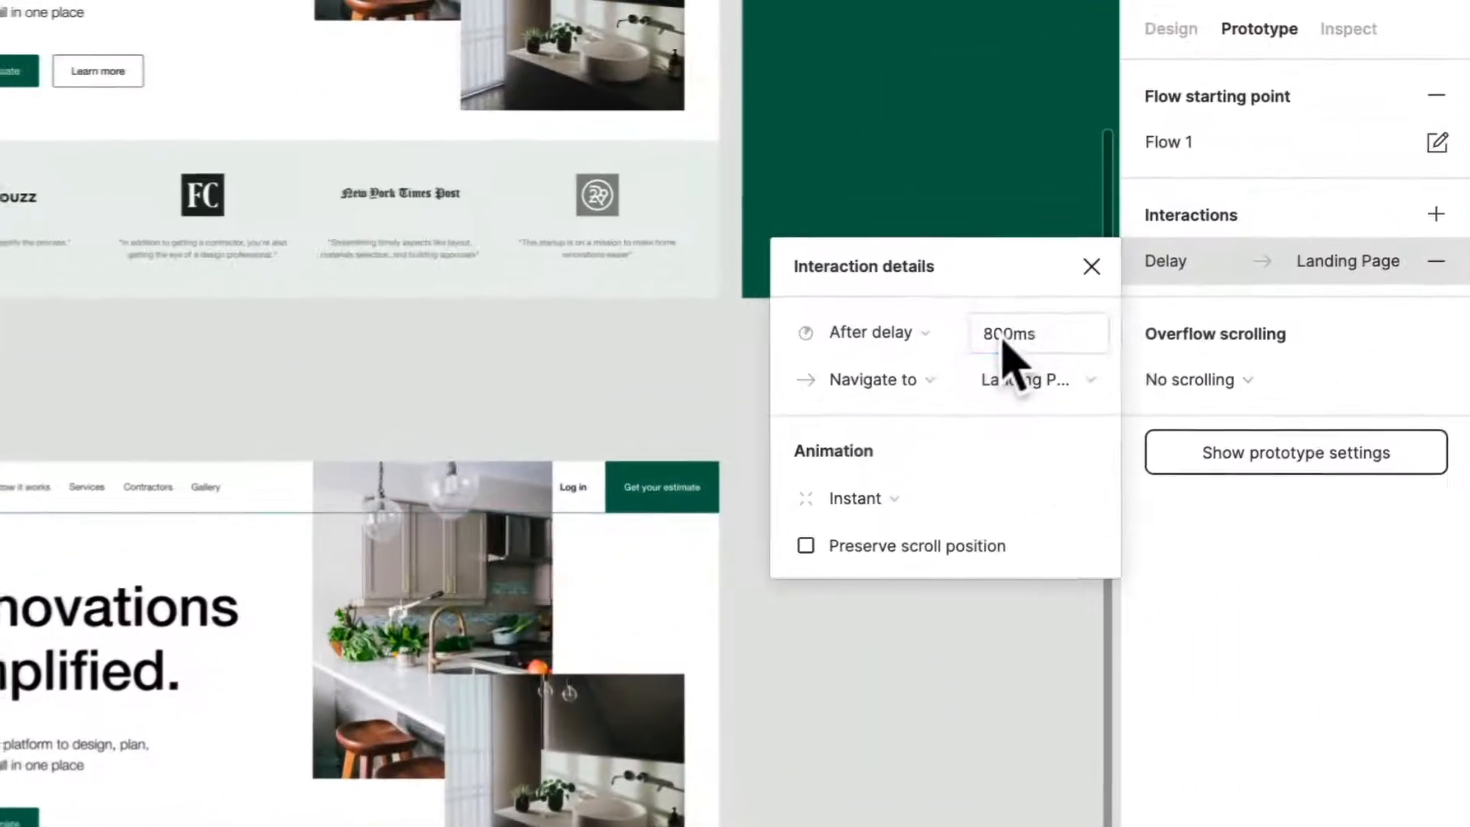
text(400)
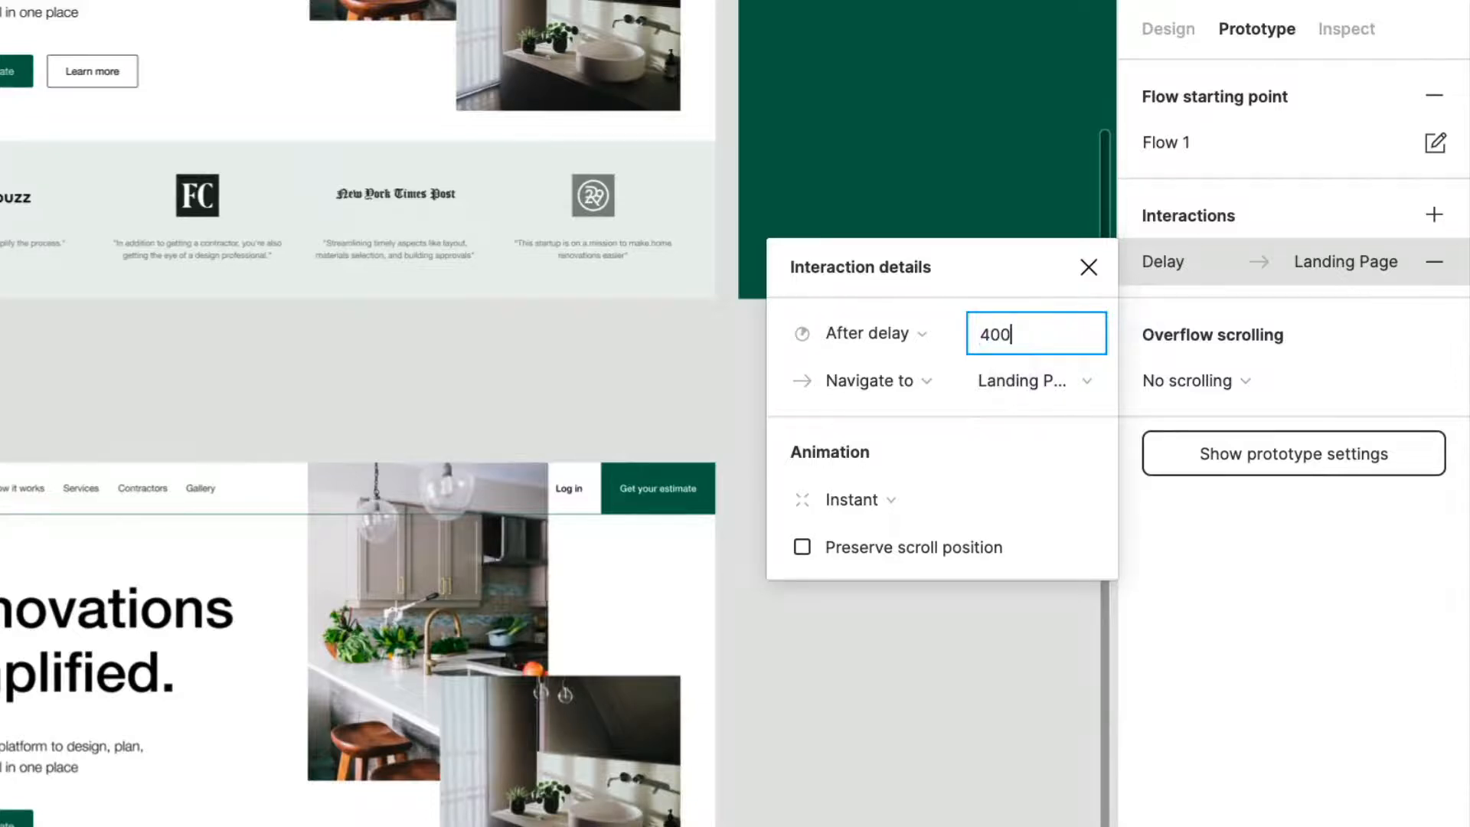
click(919, 540)
Step: Set the Landing Page interaction's animation to Smart animate with a duration of 1500 ms
click(919, 502)
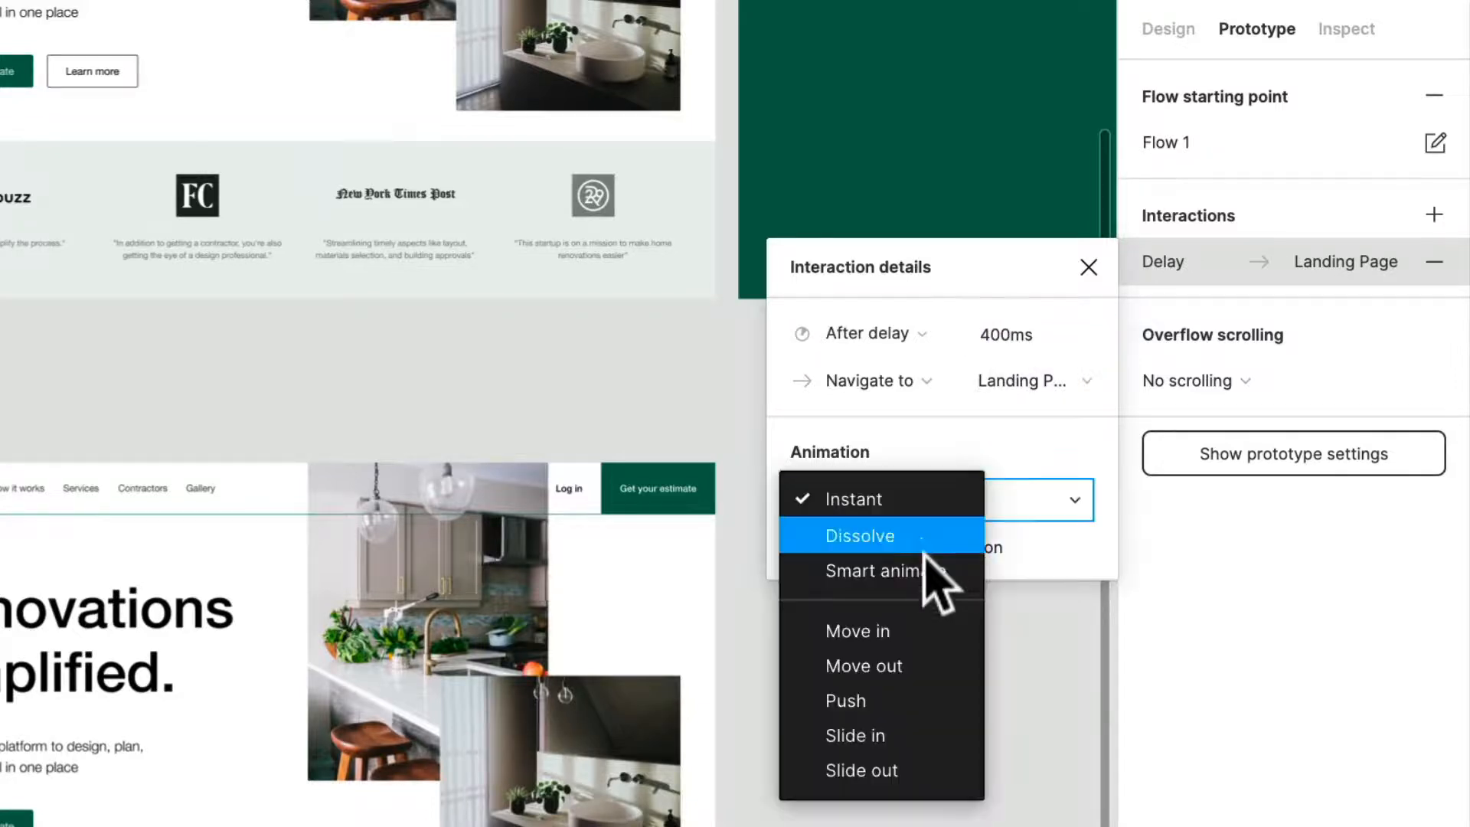
click(927, 573)
click(1040, 556)
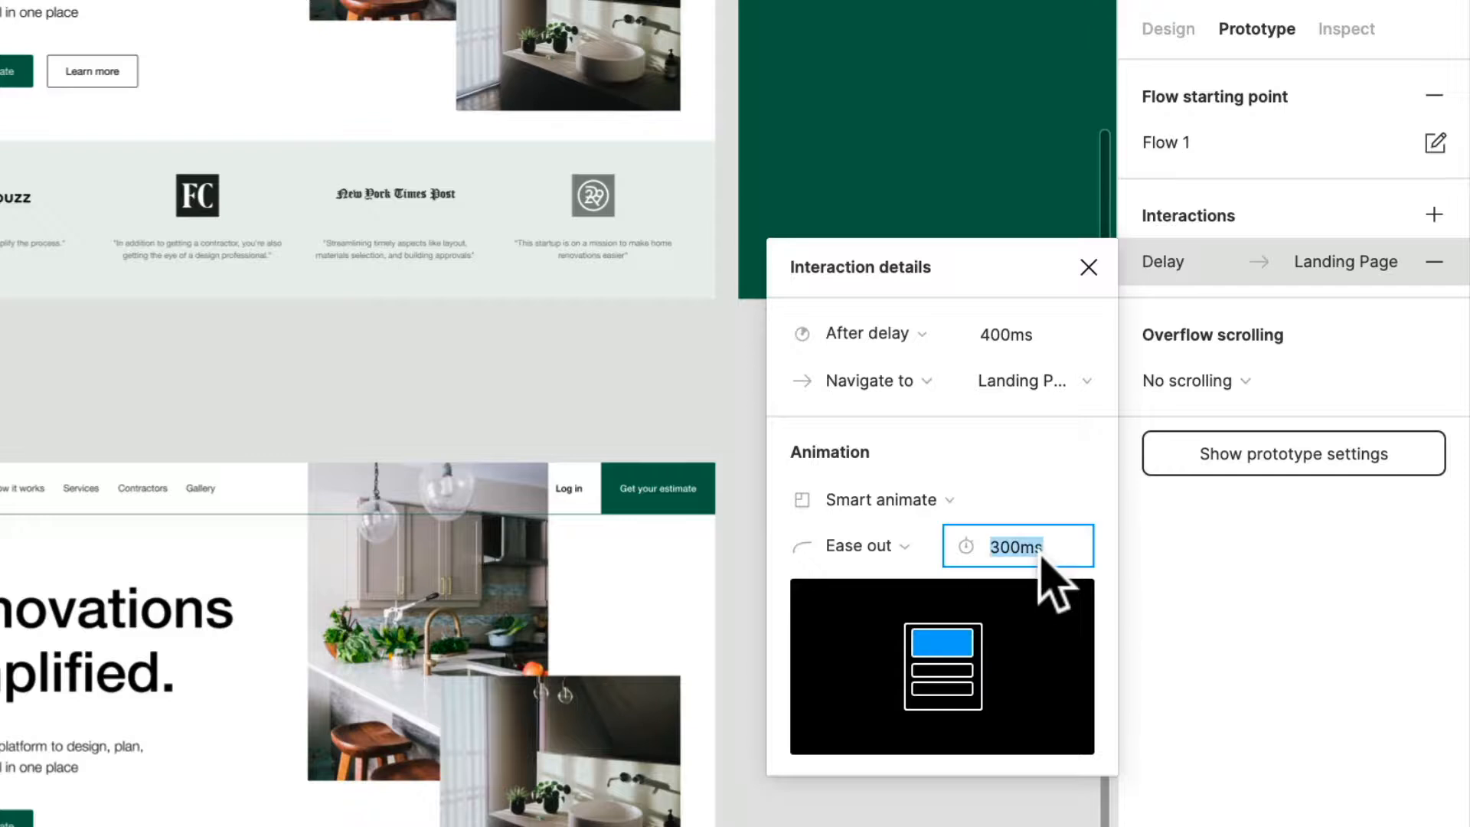
text(1500)
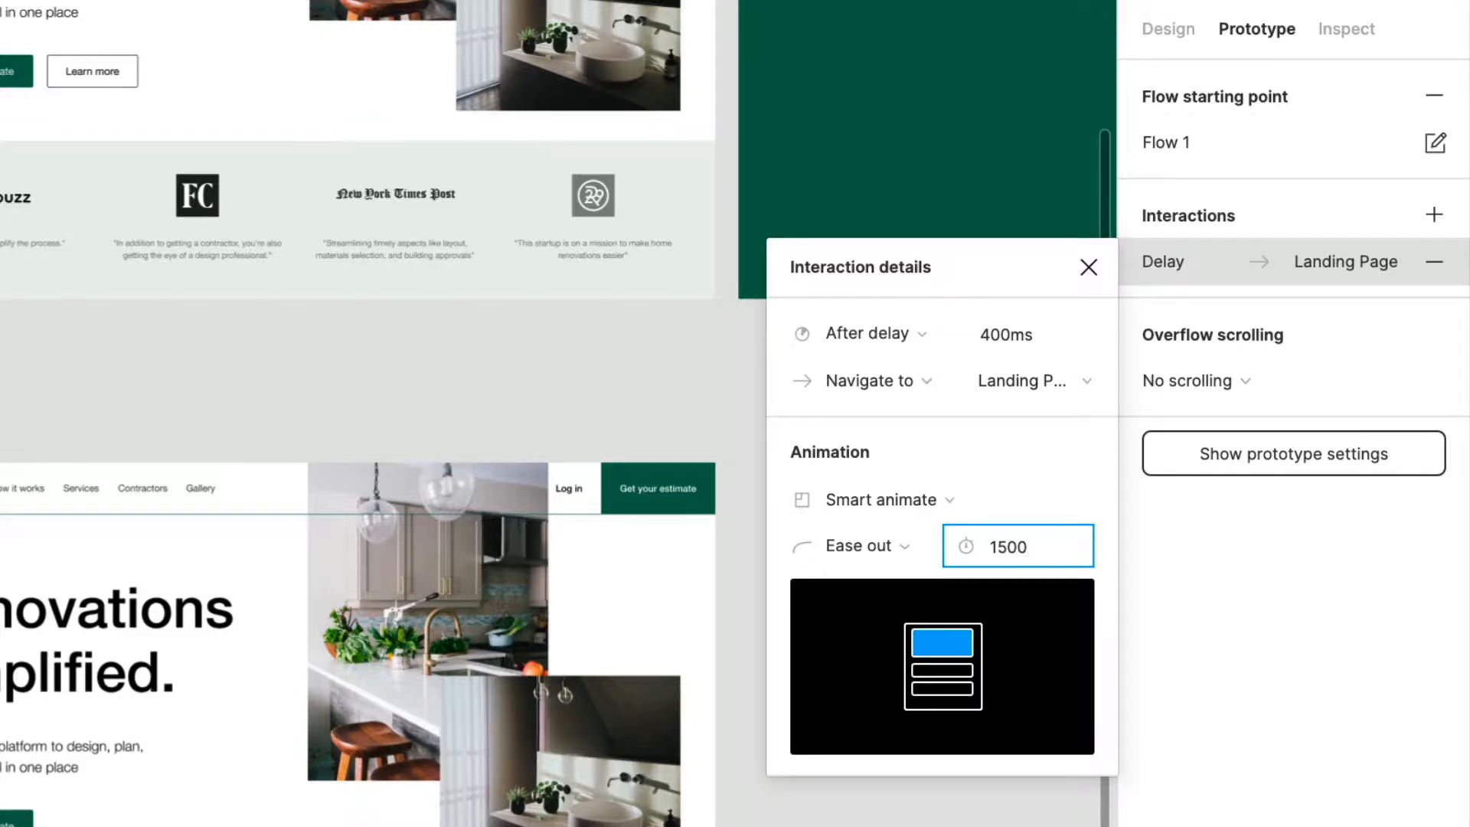
key(Return)
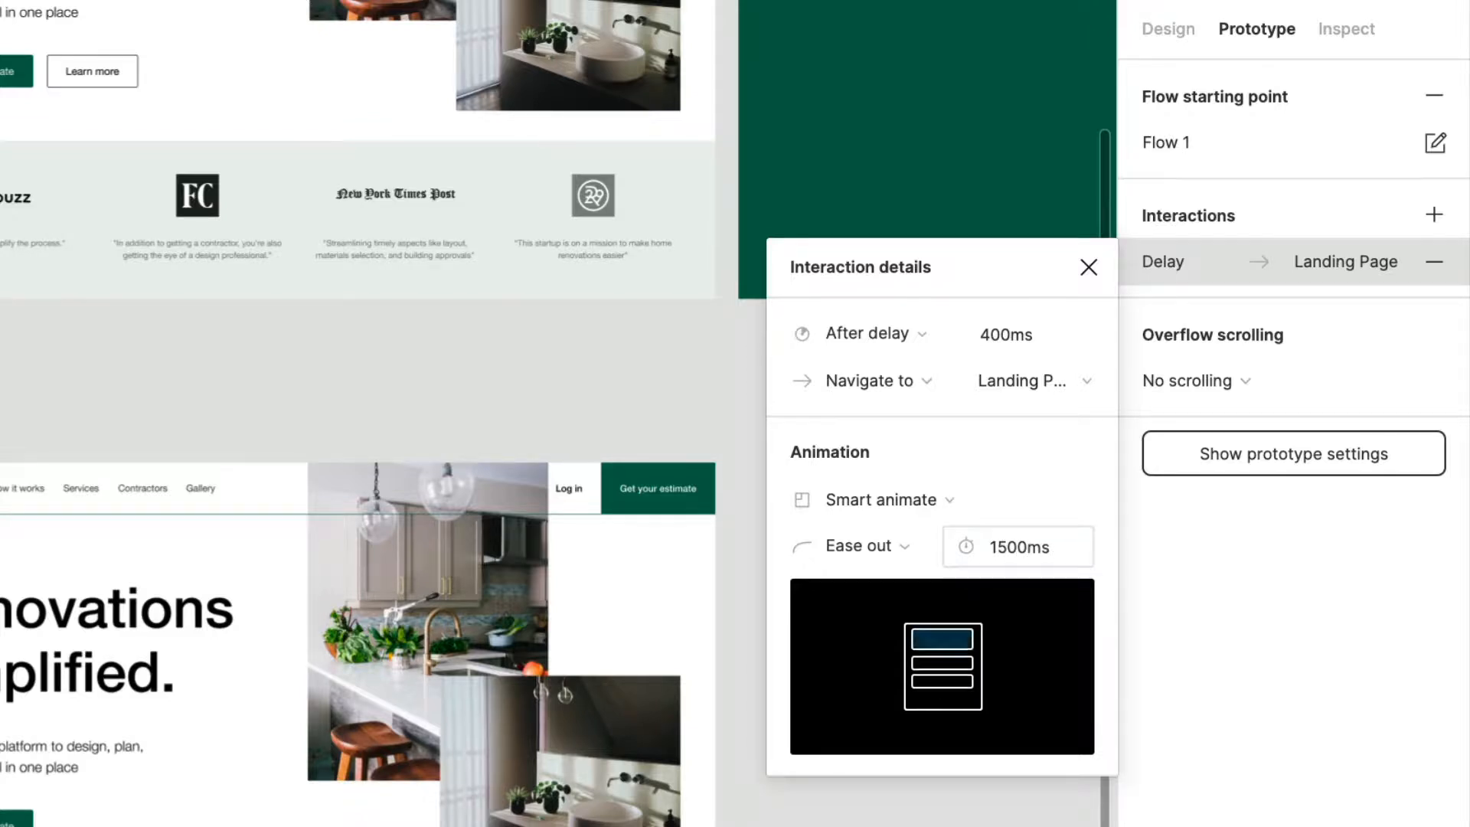
click(912, 821)
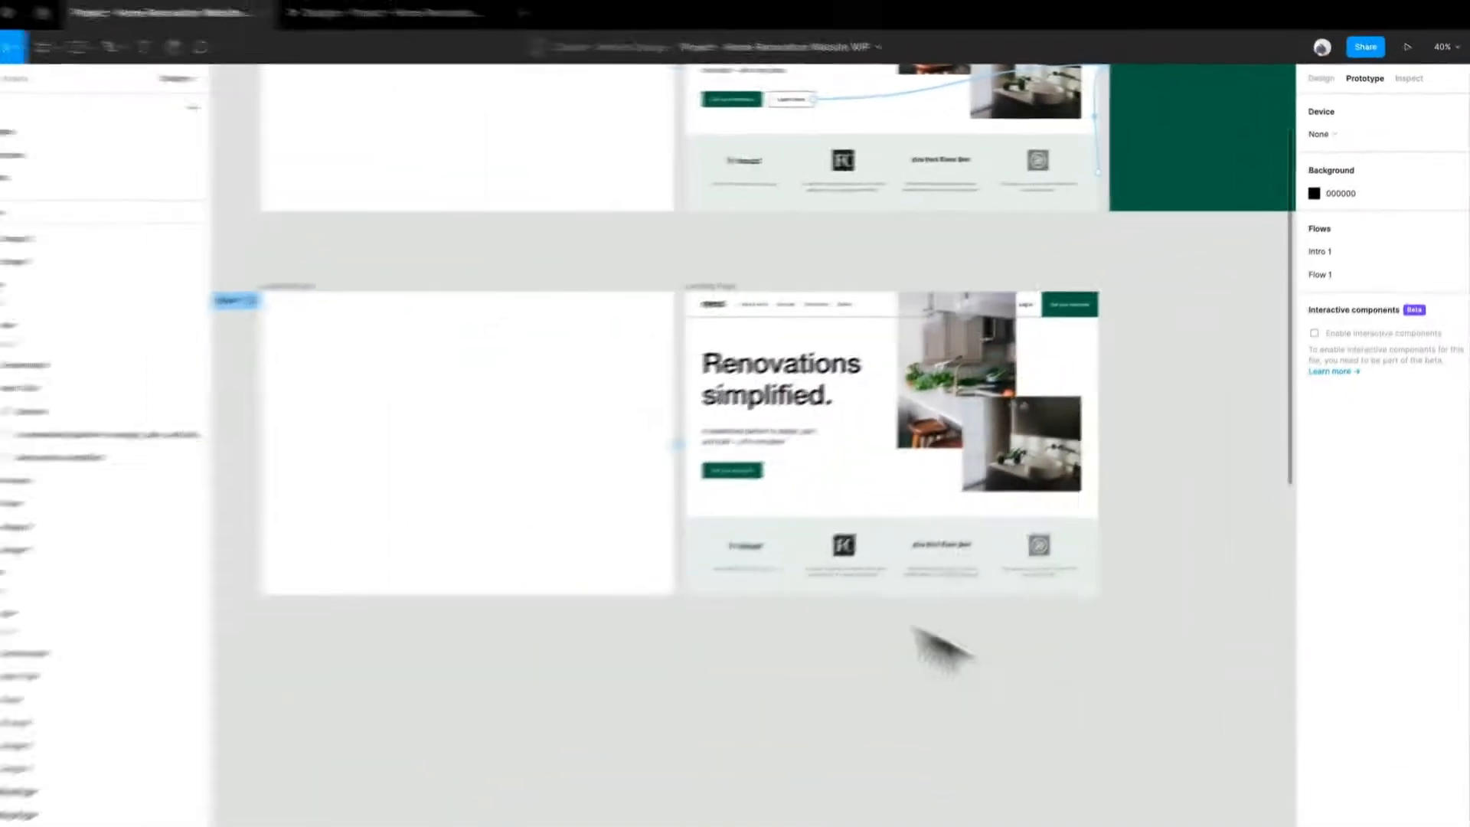
Step: Switch to the prototype presentation and play Flow 1 and Intro 1 alternately from the flows list to compare their intro animations
drag(681, 596, 814, 777)
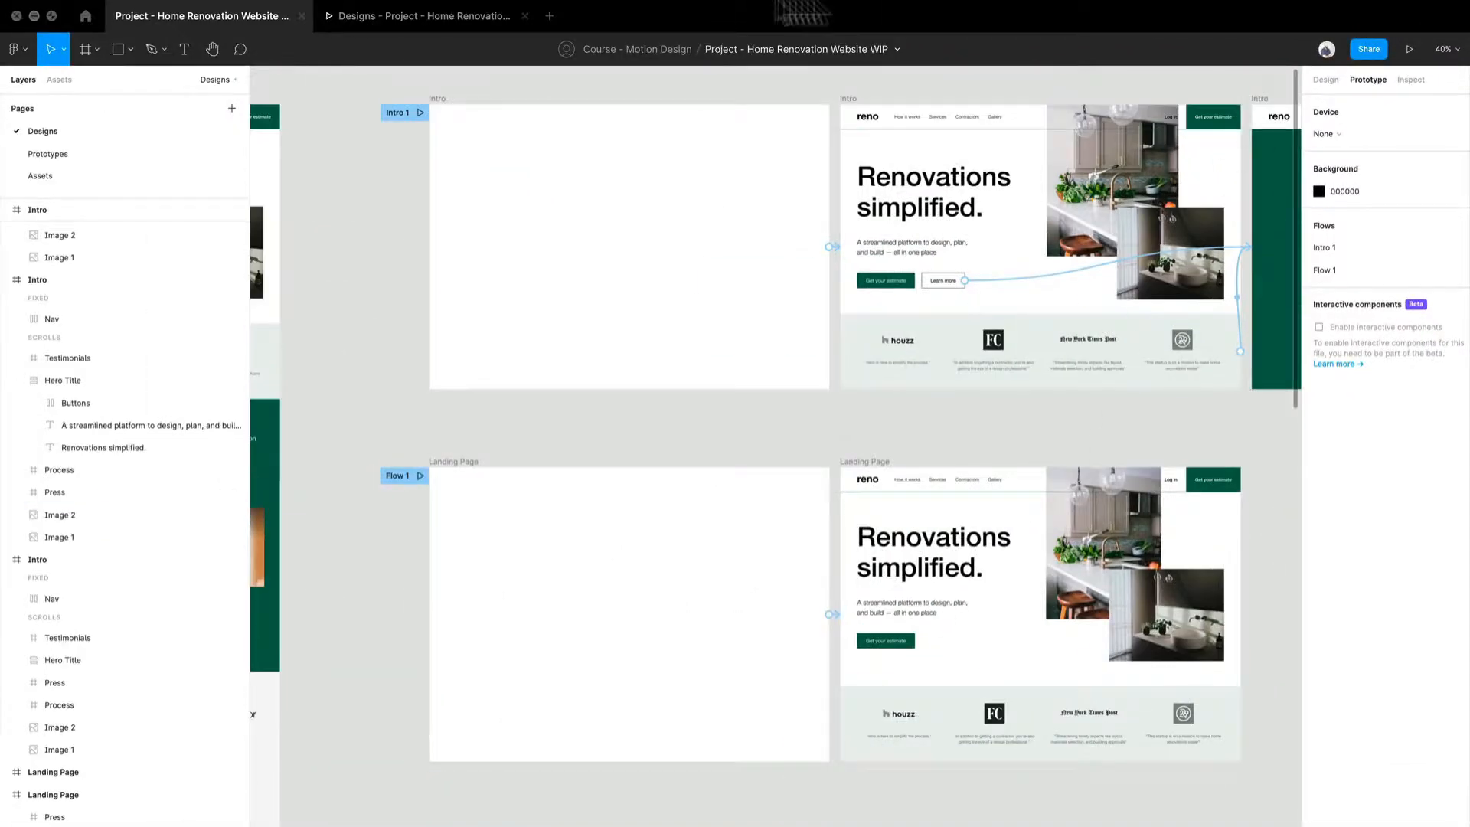
click(393, 17)
click(50, 49)
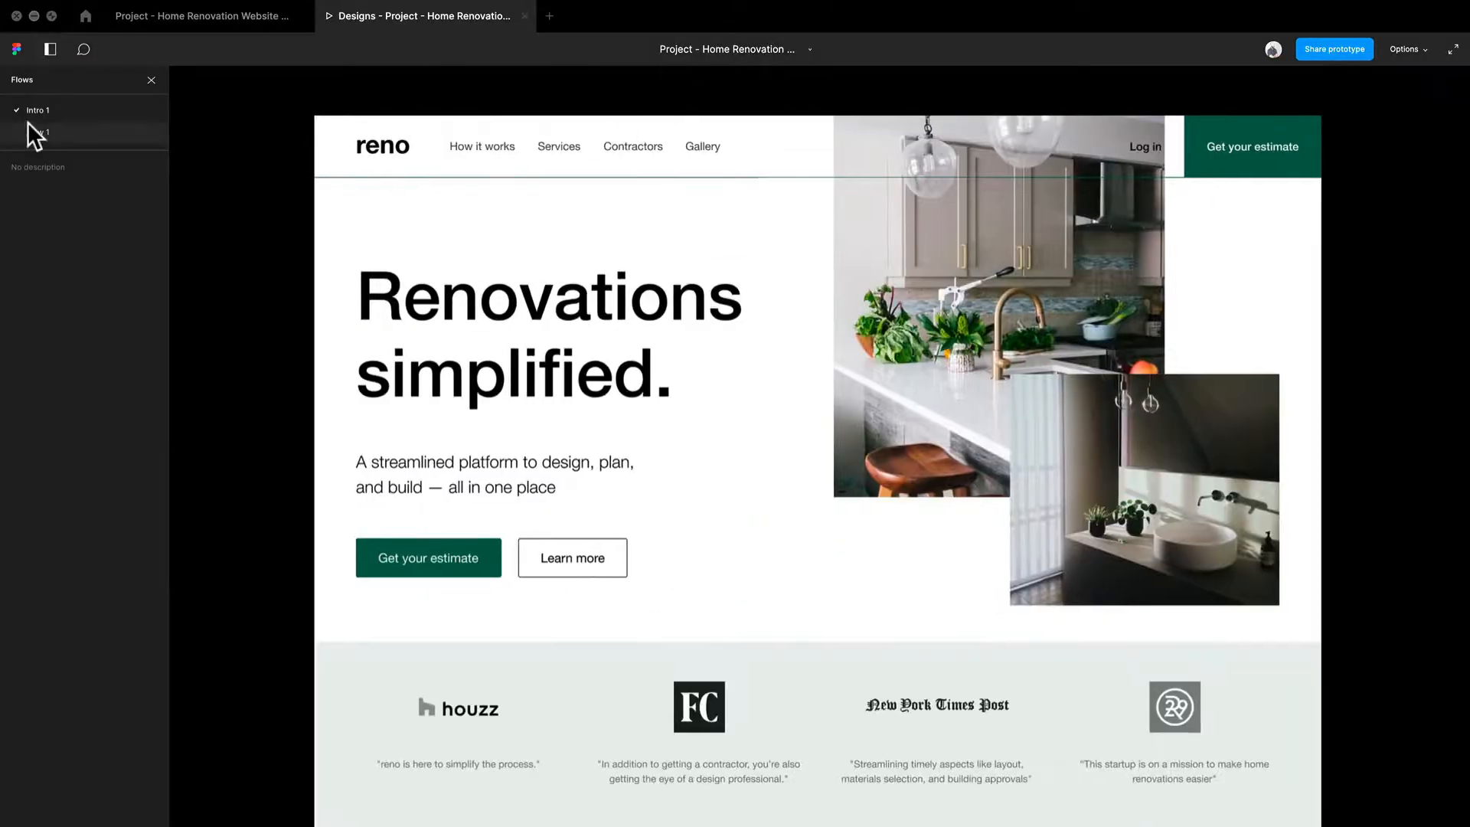
click(43, 132)
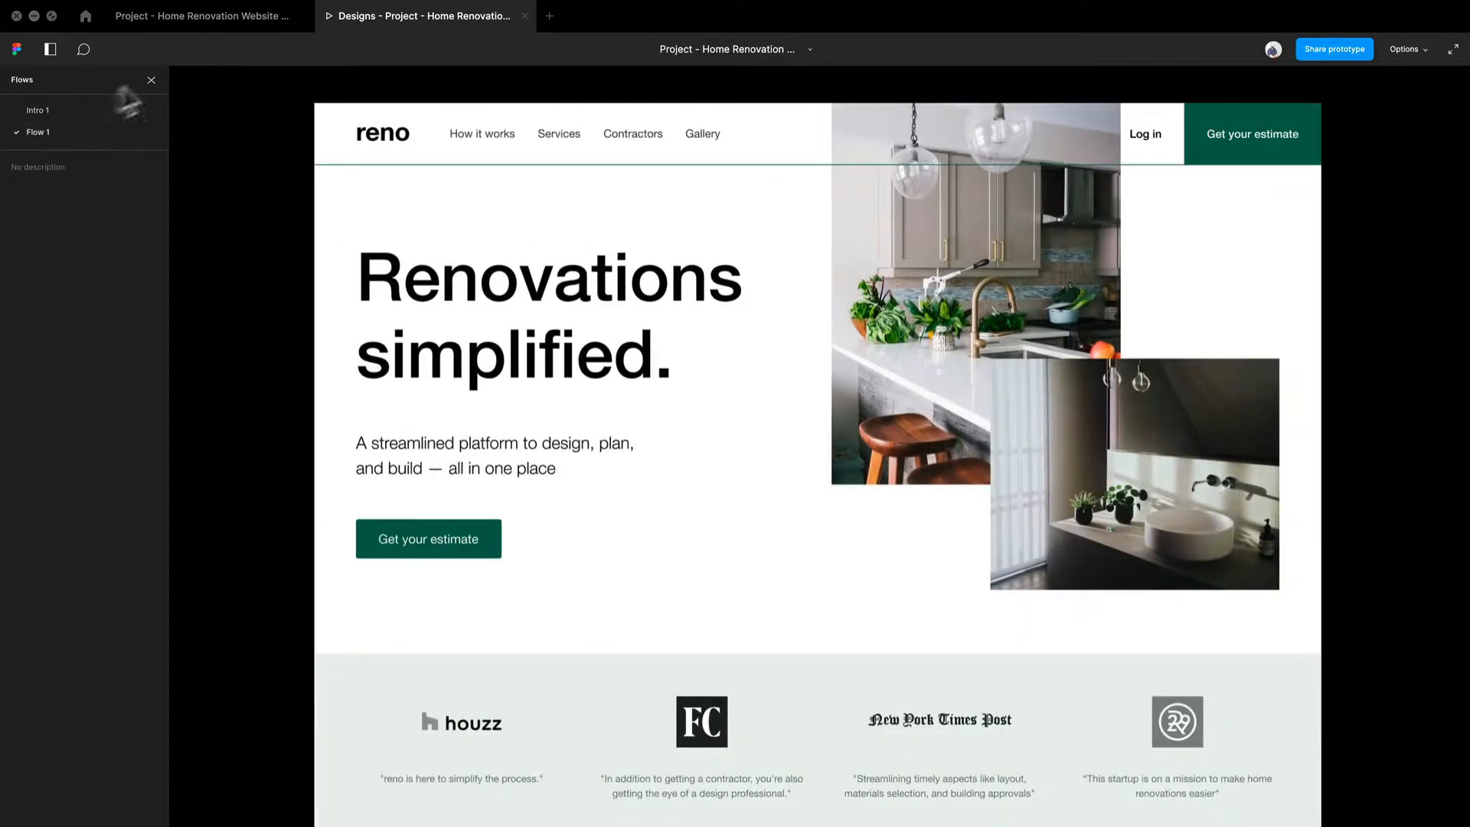
click(64, 111)
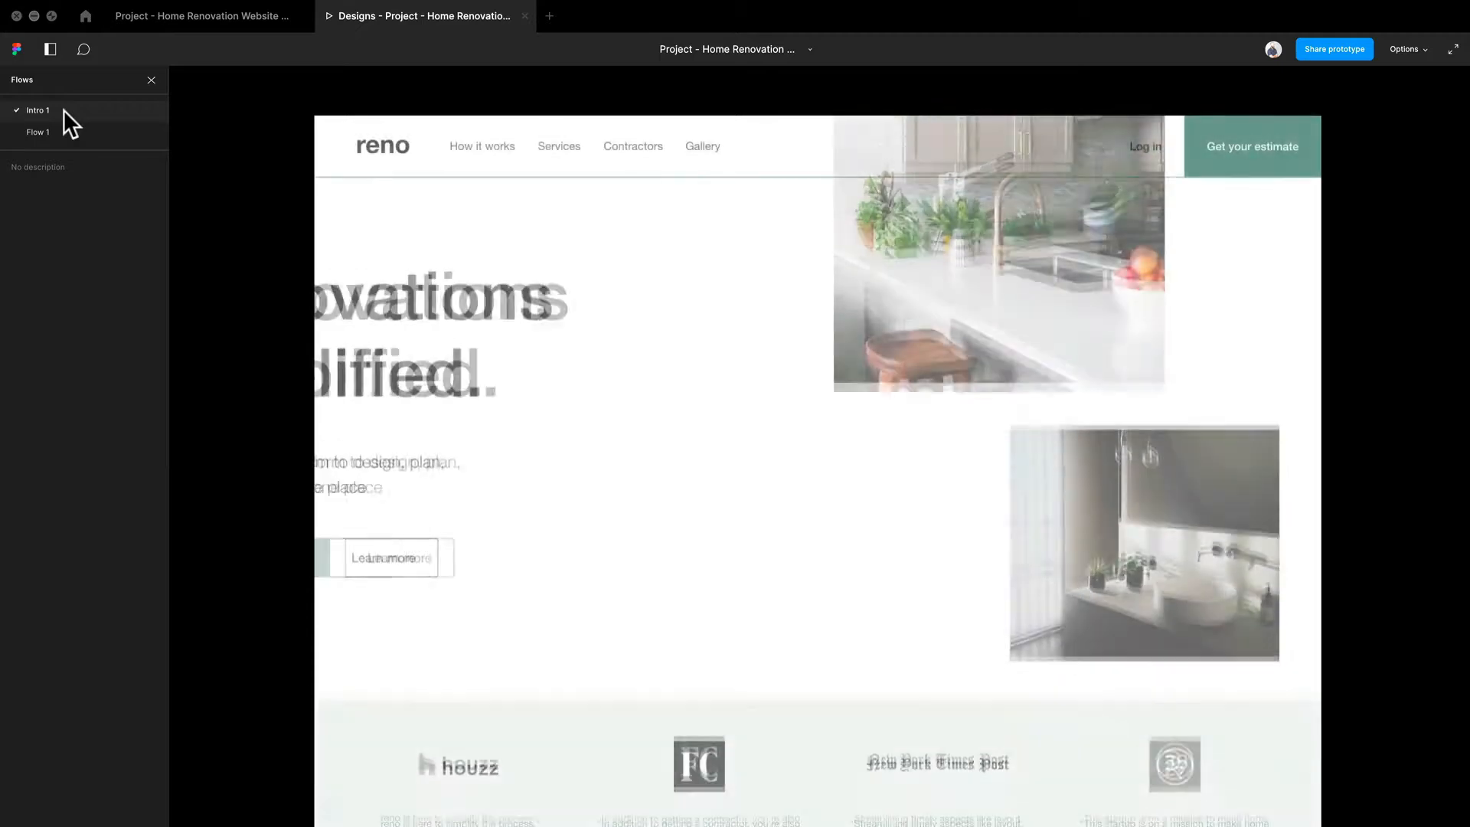
click(64, 127)
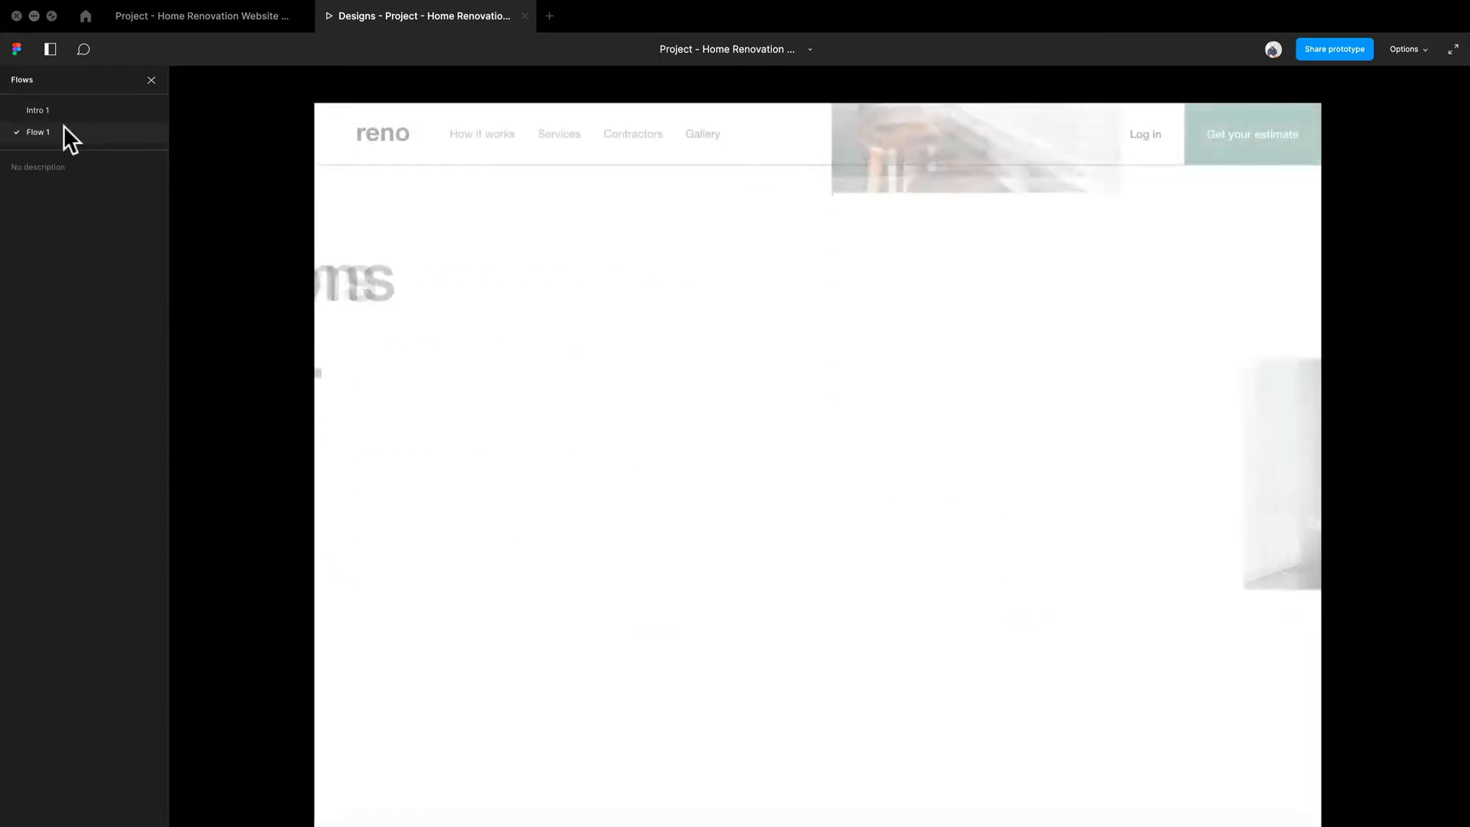